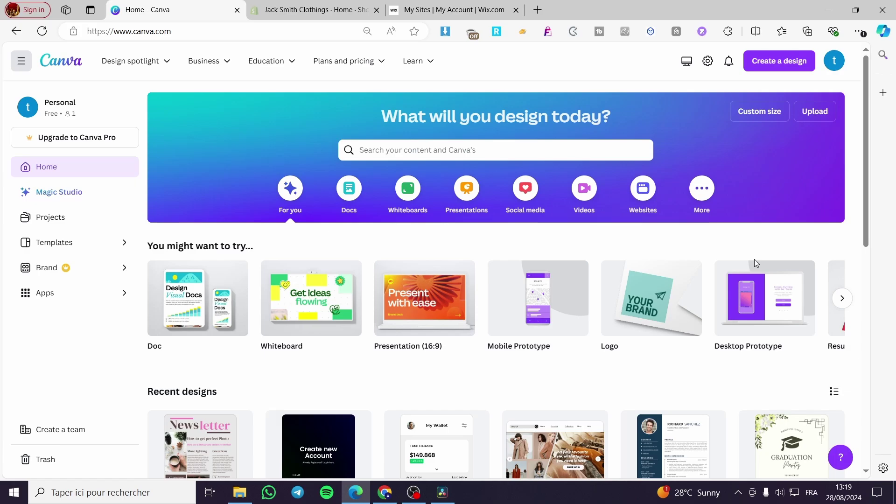
- Search Canva's content for "website"
mouse_move(755, 264)
left_click(528, 149)
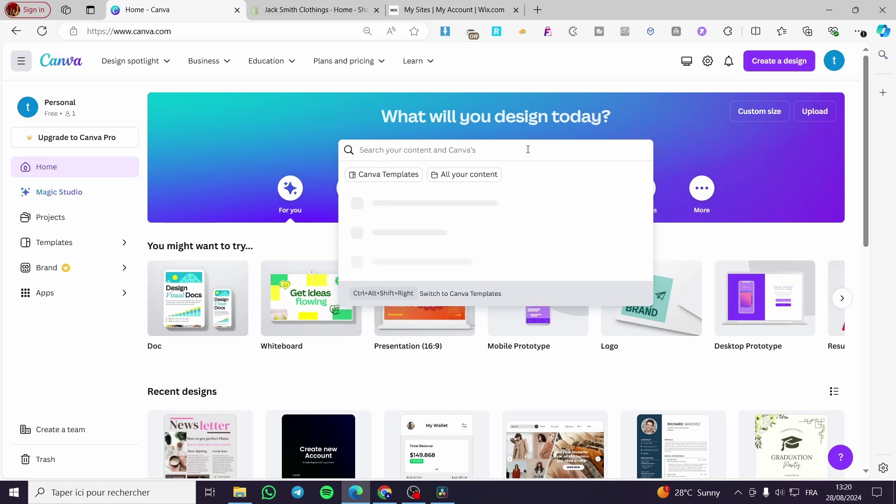
type("websit")
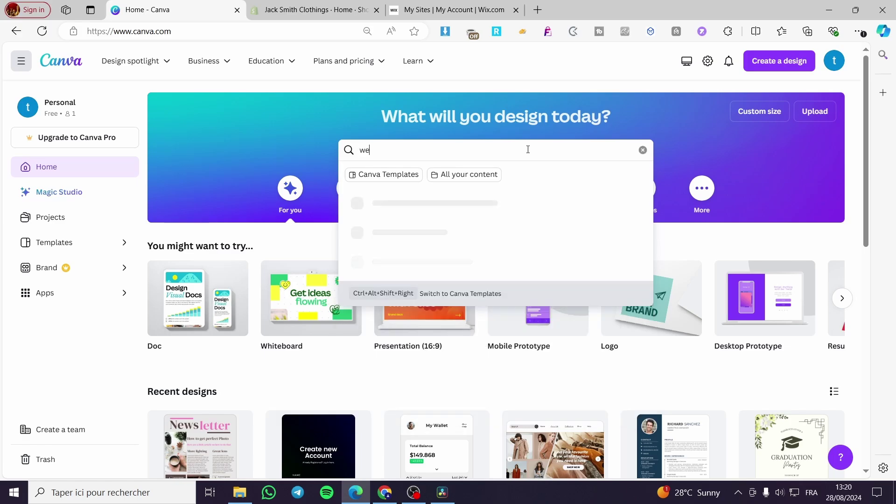
type("e")
key("Return")
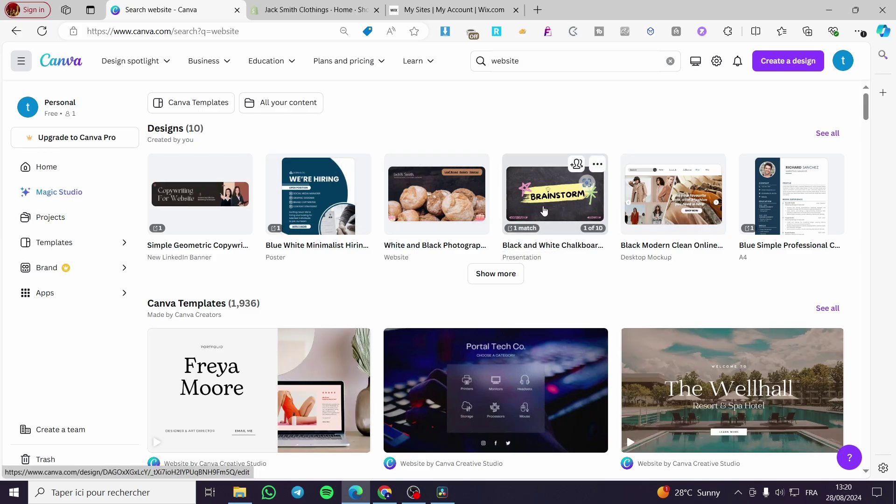
- Find the "Light Beige Sleek and Simple Blogger Personal Website" template among the results and open it for customizing
scroll(654, 243, "down", 3)
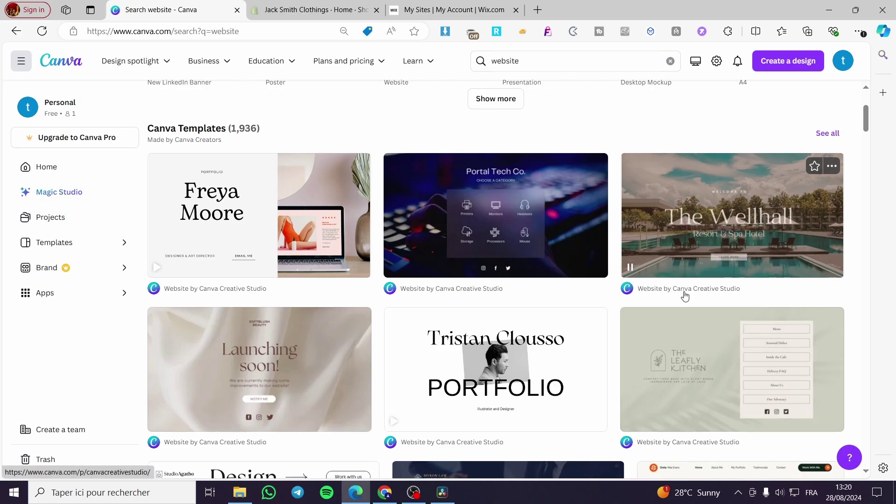
scroll(695, 303, "down", 2)
scroll(821, 300, "down", 1)
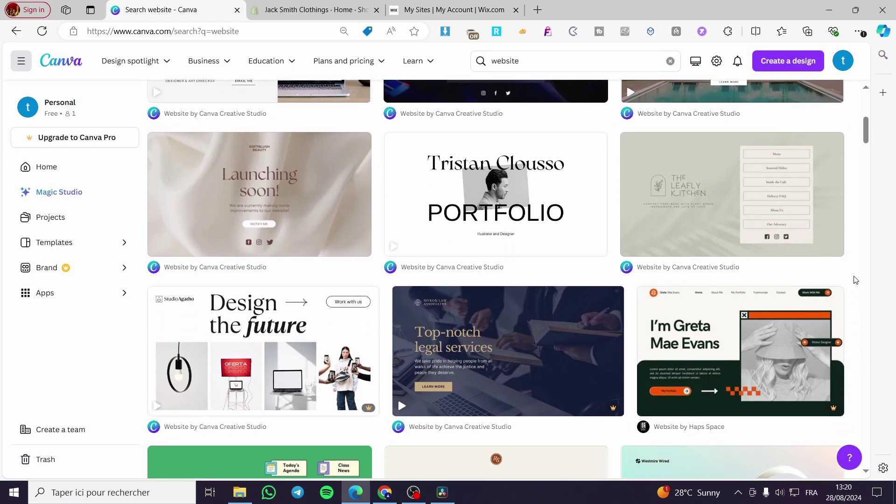
scroll(868, 269, "down", 2)
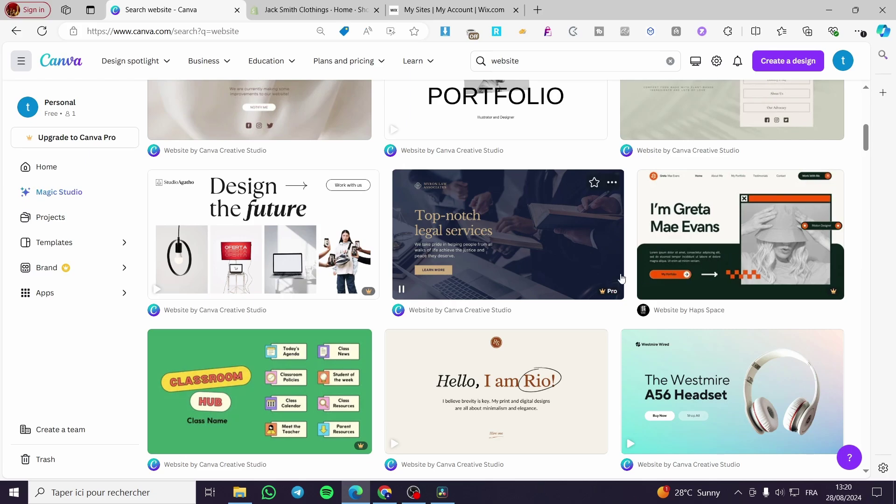
scroll(430, 269, "down", 1)
scroll(430, 269, "up", 2)
scroll(600, 284, "down", 4)
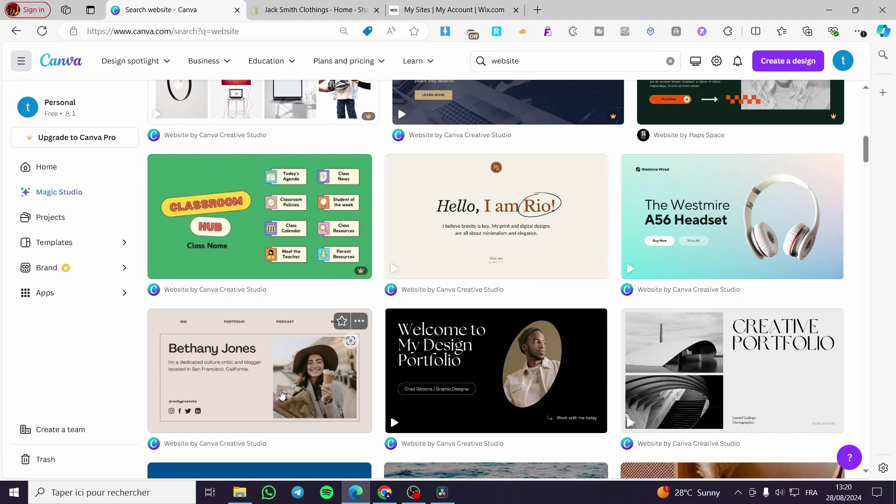
left_click(282, 395)
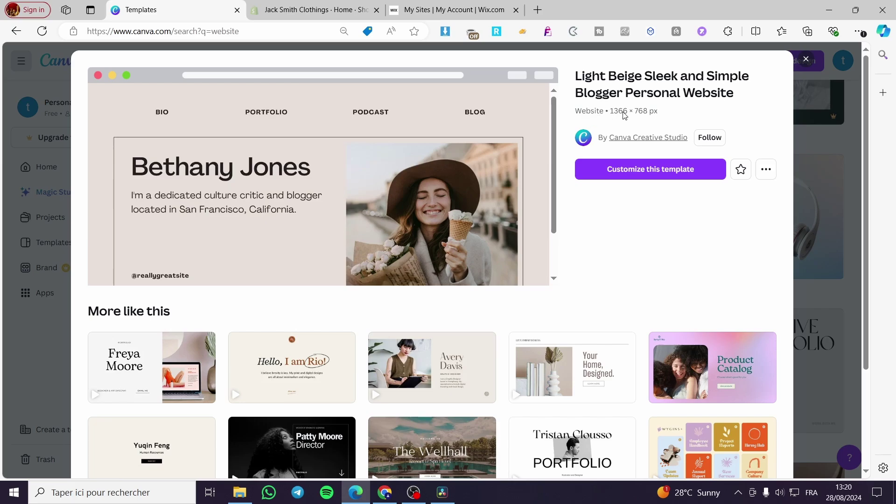
left_click(647, 169)
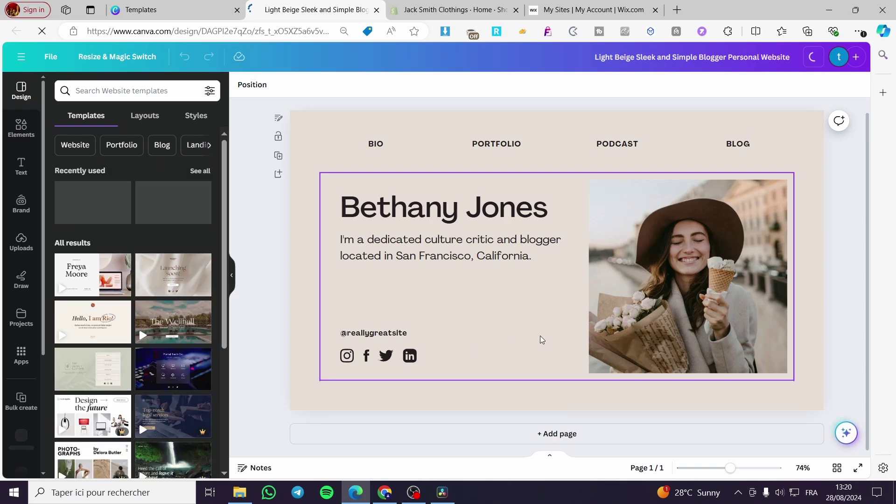
- Add three blank pages after the template's first page
left_click(583, 438)
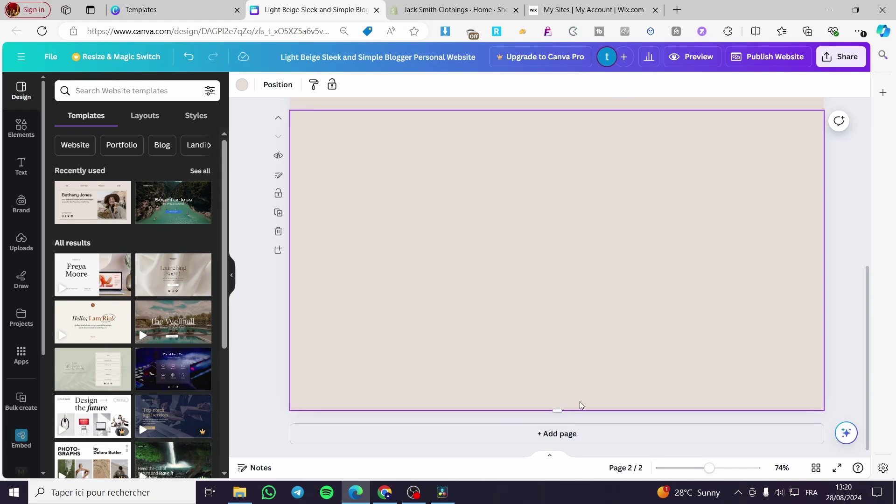
left_click(589, 434)
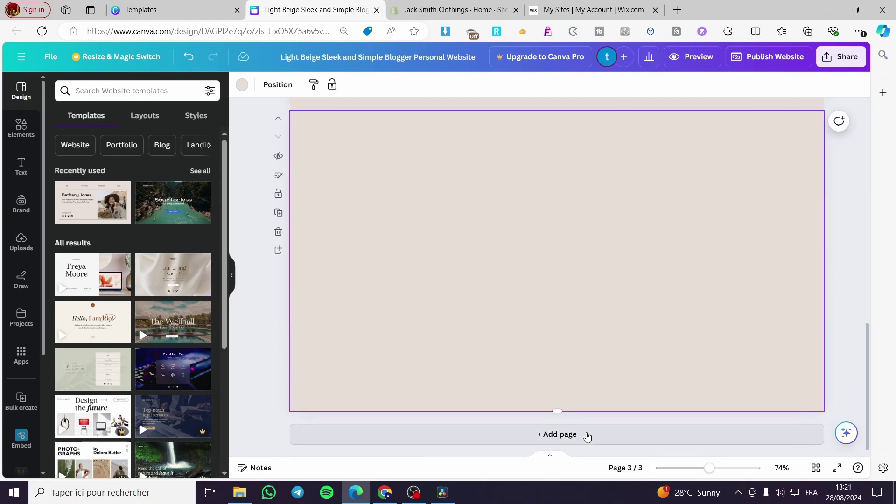
left_click(588, 433)
- Look through the website's pages from the last one back up to the first
scroll(421, 349, "up", 5)
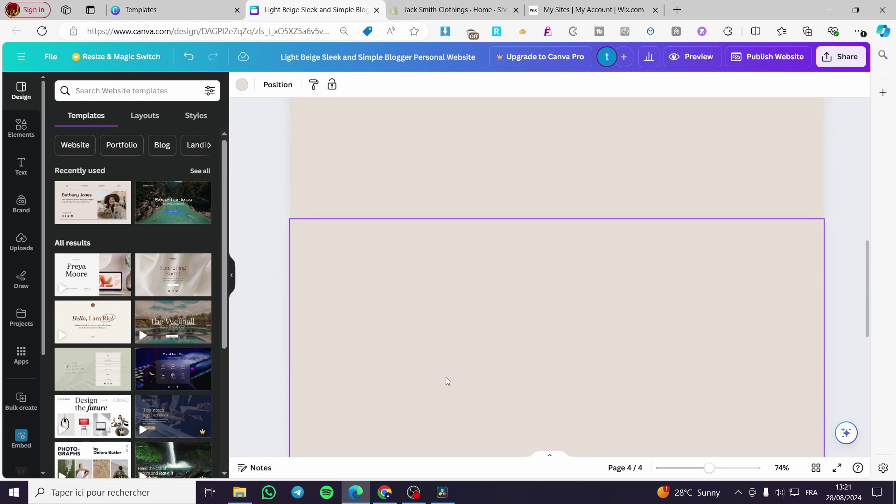
scroll(461, 401, "up", 10)
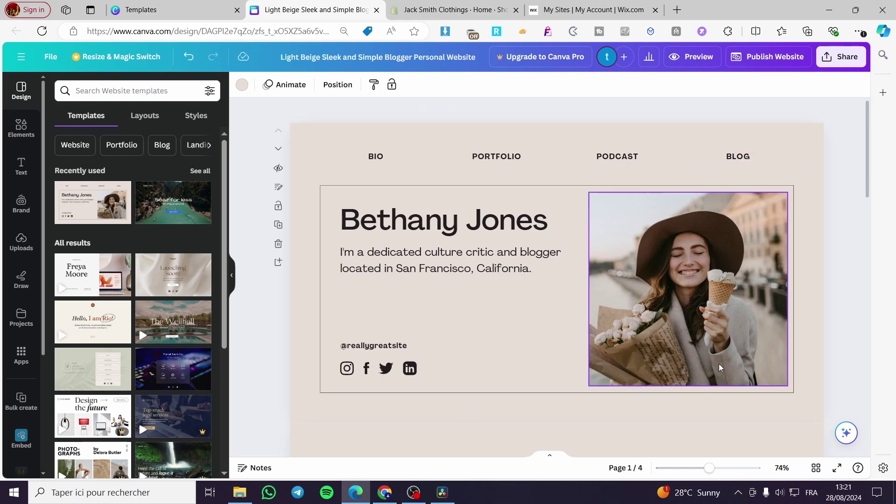
scroll(567, 326, "down", 3)
scroll(598, 298, "down", 10)
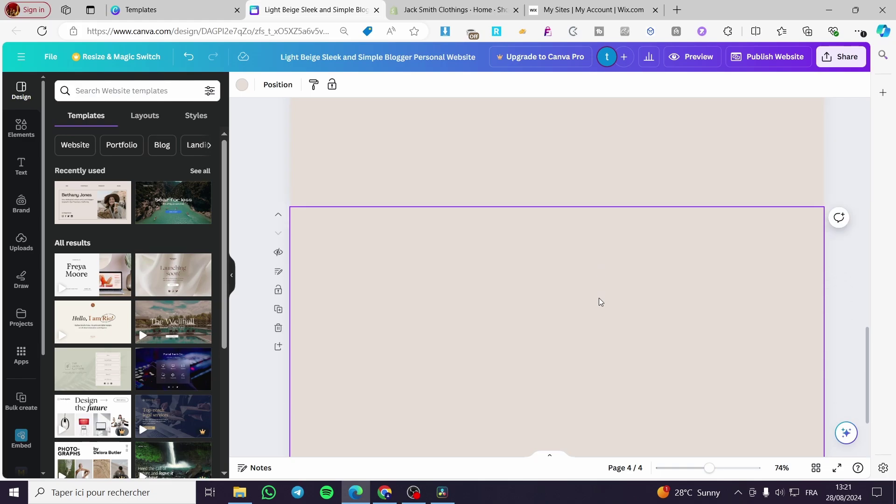
scroll(600, 302, "down", 2)
scroll(600, 294, "up", 12)
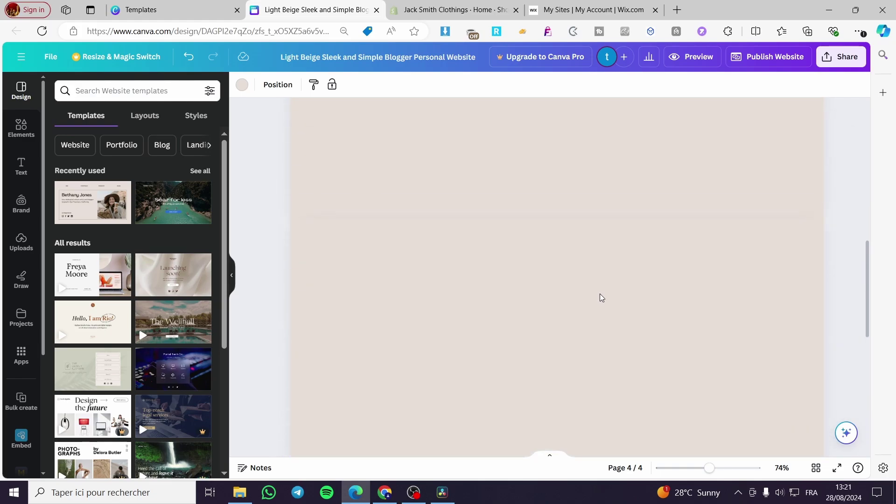
scroll(536, 281, "up", 2)
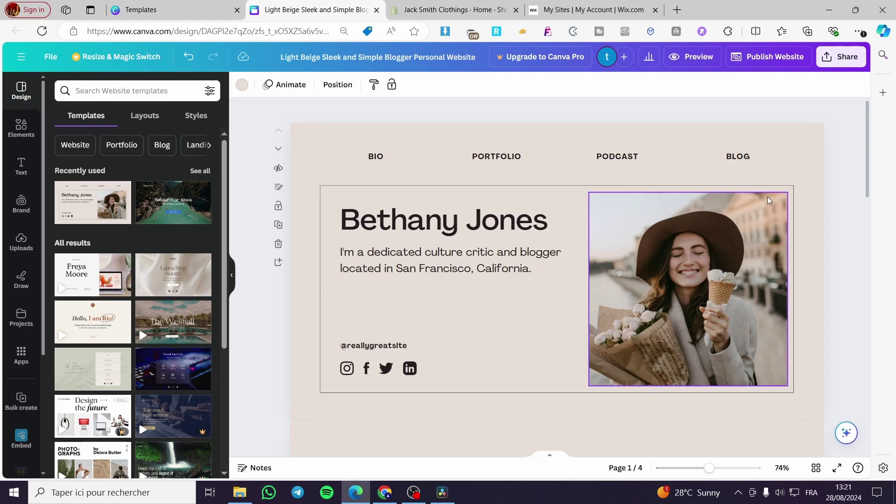
- Add a fifth page at the end of the website and set its background to the dark brown photo color
scroll(575, 282, "down", 5)
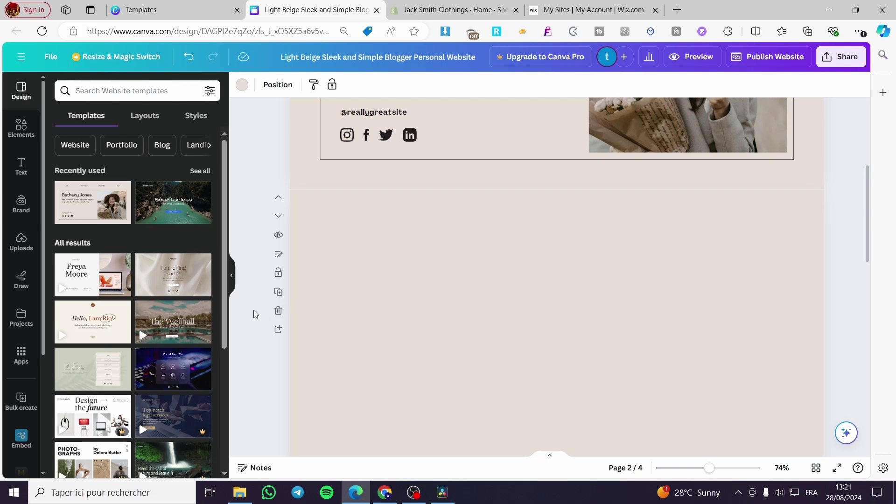
scroll(448, 289, "down", 7)
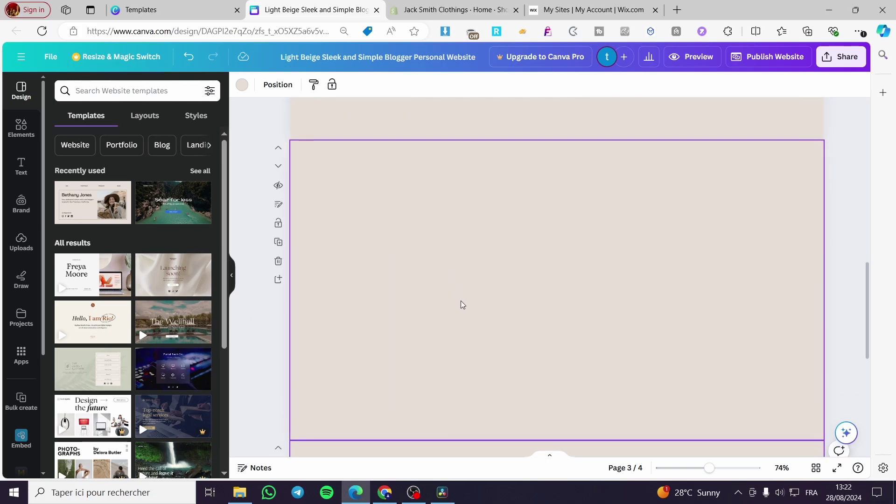
scroll(483, 345, "down", 5)
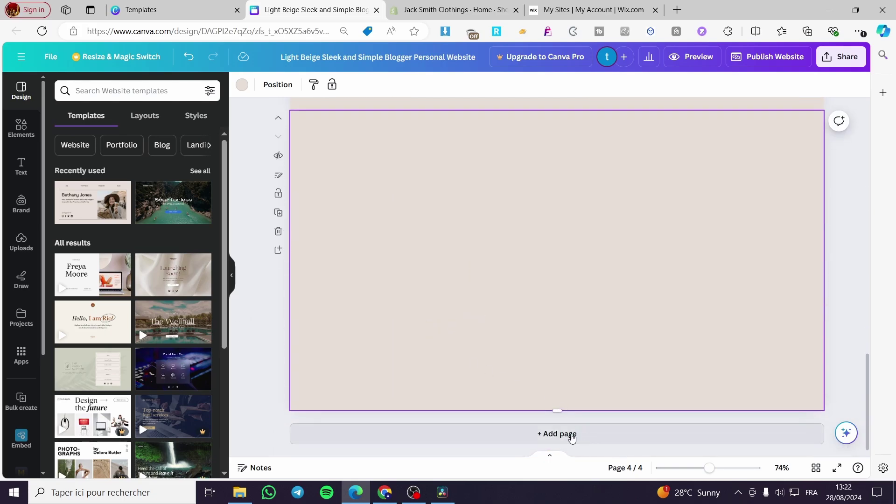
left_click(572, 434)
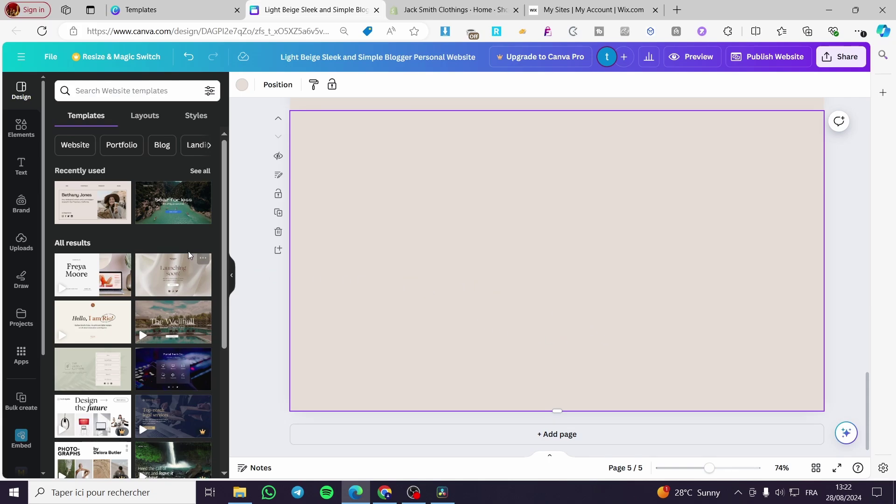
left_click(242, 84)
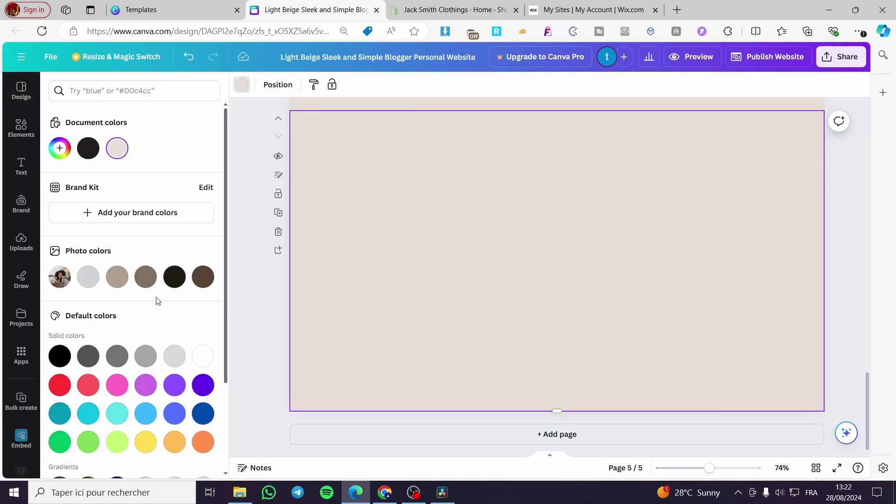
left_click(200, 280)
scroll(468, 343, "up", 3)
scroll(469, 343, "down", 3)
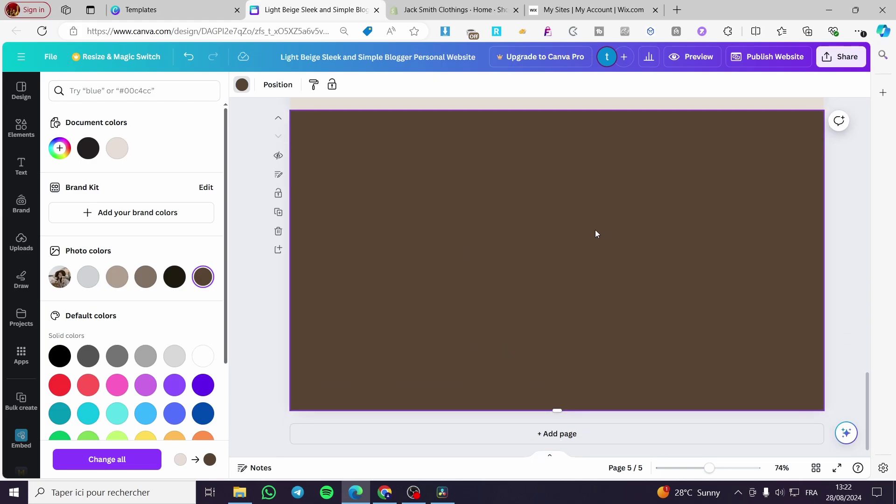
- Insert the recently used desk photo with camera and coffee cup and move it toward the fifth page's upper-left corner
left_click(21, 165)
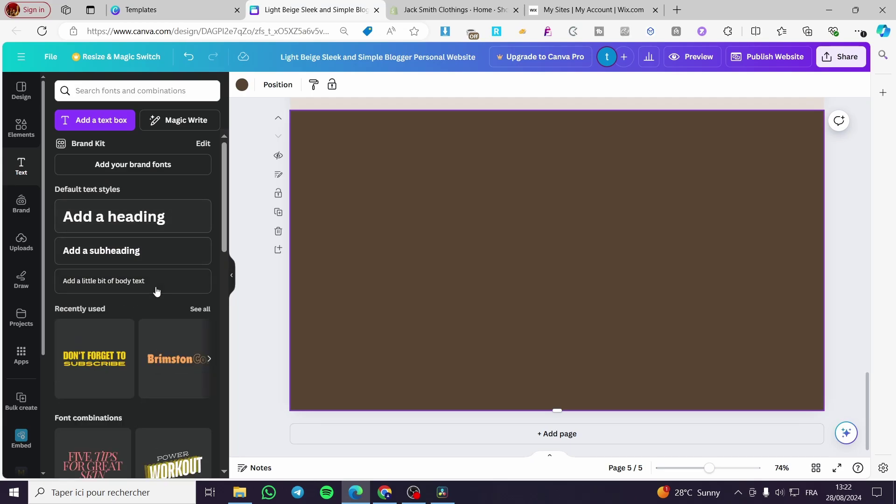
left_click(26, 130)
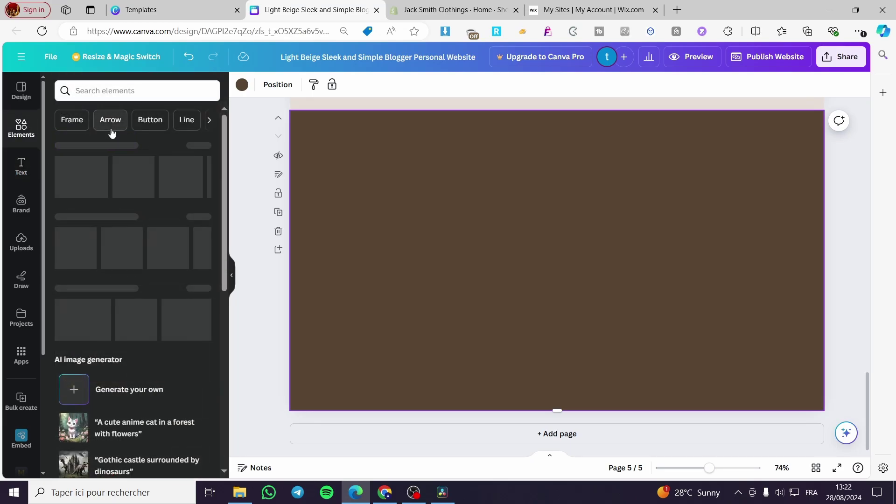
left_click(98, 185)
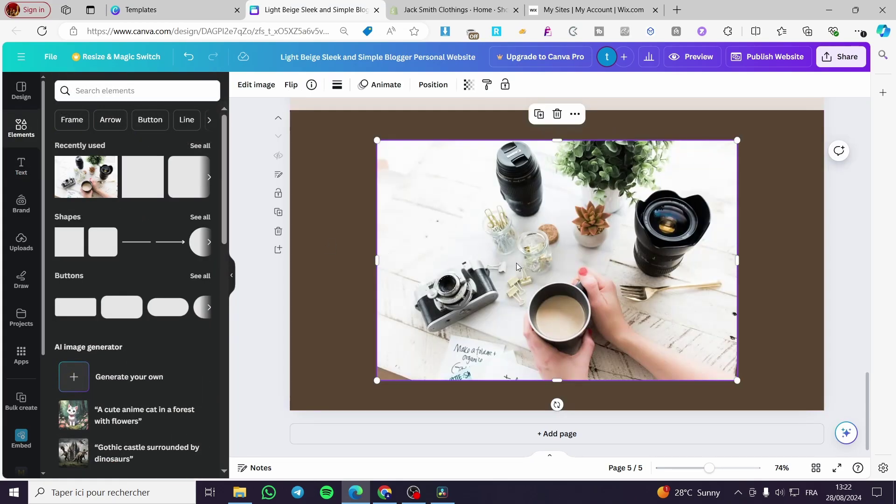
left_click_drag(642, 313, 568, 297)
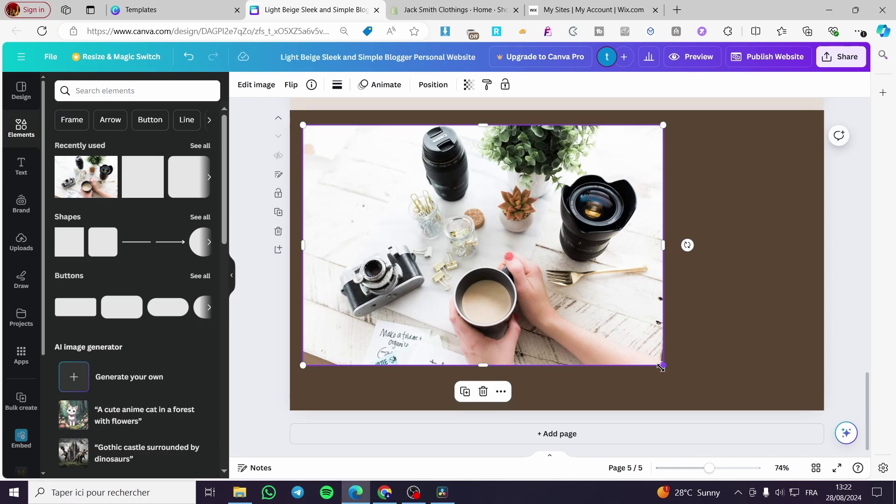
- Resize and crop the desk photo into a nearly square image covering about the left half of the page
left_click_drag(662, 365, 427, 322)
left_click_drag(396, 251, 397, 379)
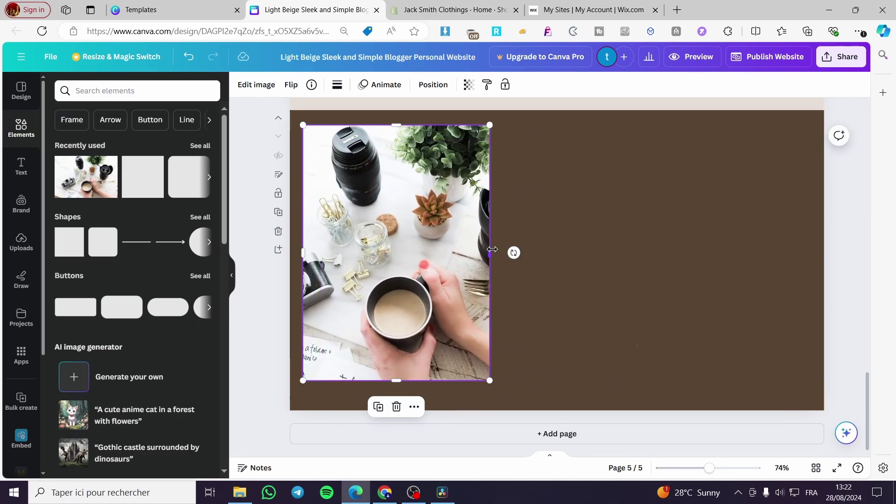
left_click_drag(488, 252, 565, 252)
left_click_drag(453, 266, 449, 264)
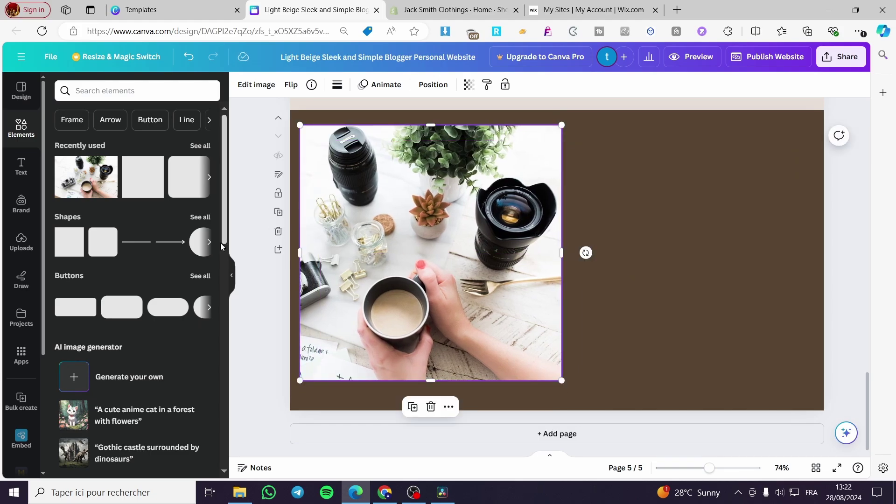
- Add a rounded square over the desk photo and fill it with the light reddish-brown photo color
left_click(105, 243)
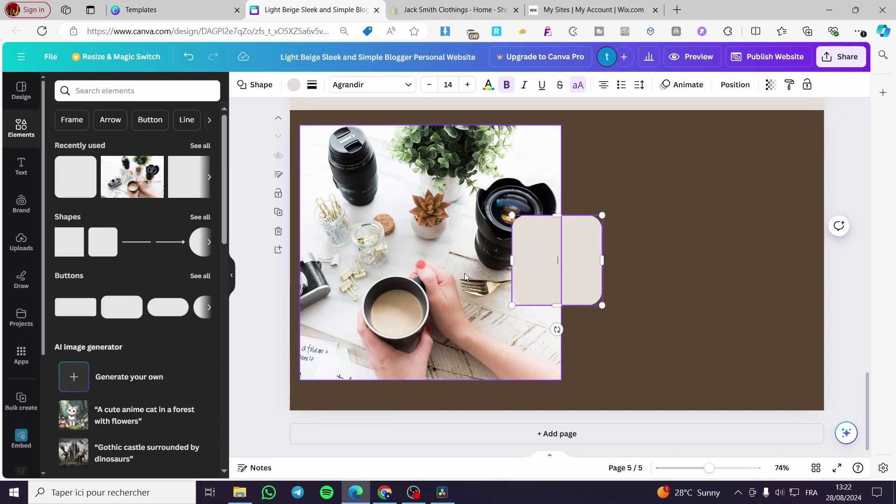
left_click(294, 85)
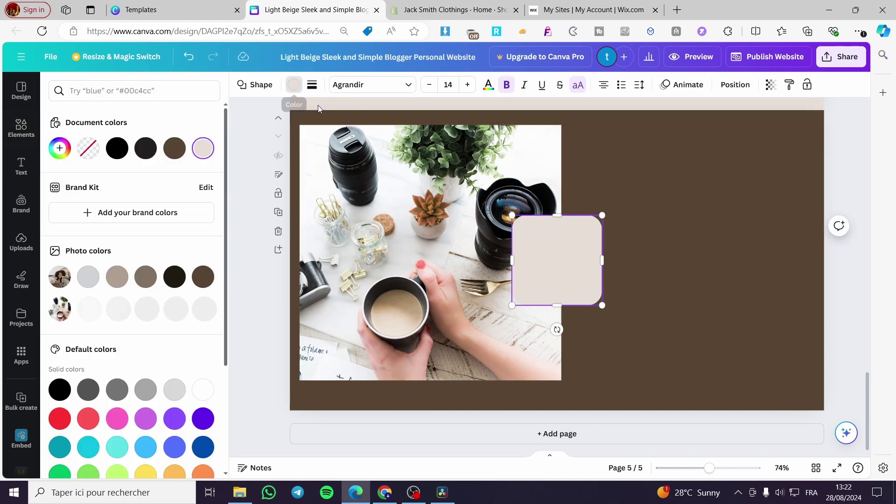
left_click(202, 390)
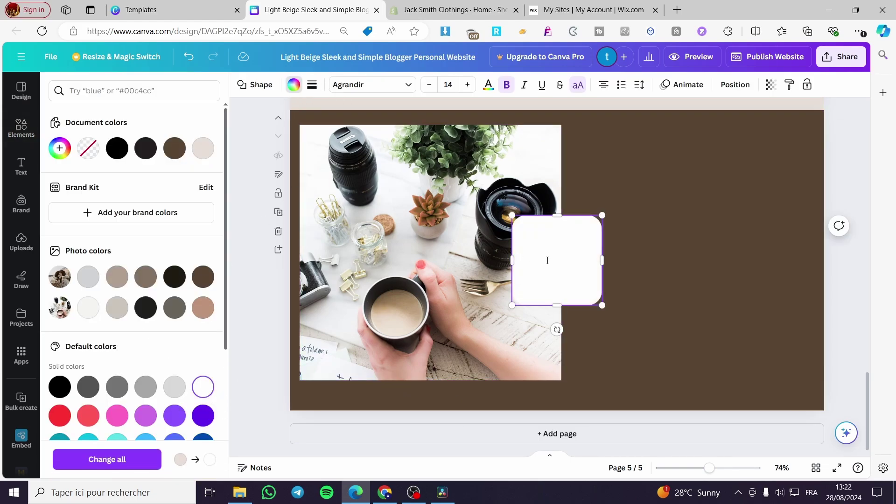
left_click_drag(588, 266, 443, 222)
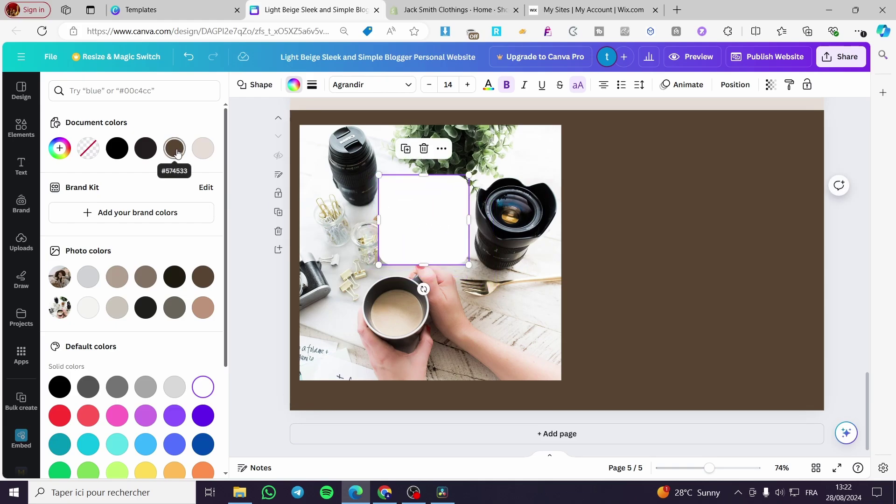
left_click(203, 307)
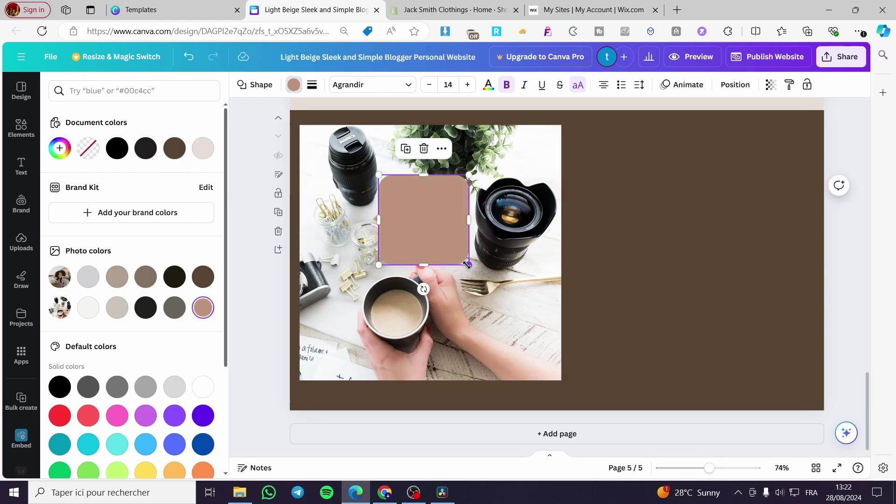
- Stretch the rounded shape into a wider rectangle and place it over the desk photo's upper-left area
left_click_drag(468, 264, 488, 279)
left_click_drag(444, 243, 424, 191)
left_click_drag(413, 202, 365, 200)
left_click_drag(414, 232, 470, 260)
- Add a heading to the fifth page, widen its text box to fit one line, and replace its text with "Menu"
left_click(21, 165)
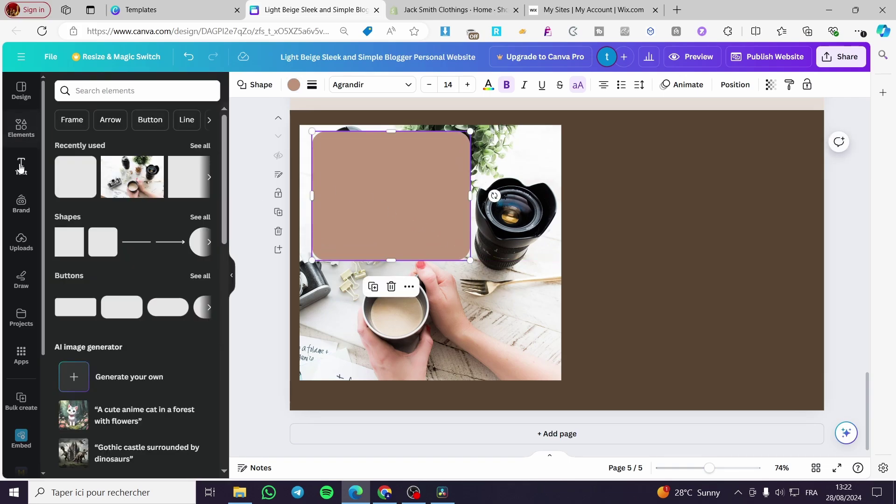
left_click(121, 216)
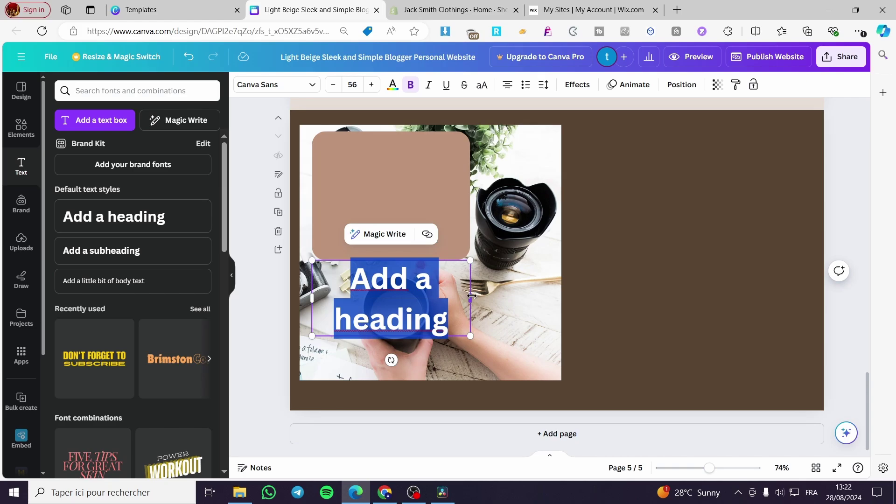
left_click_drag(471, 296, 539, 296)
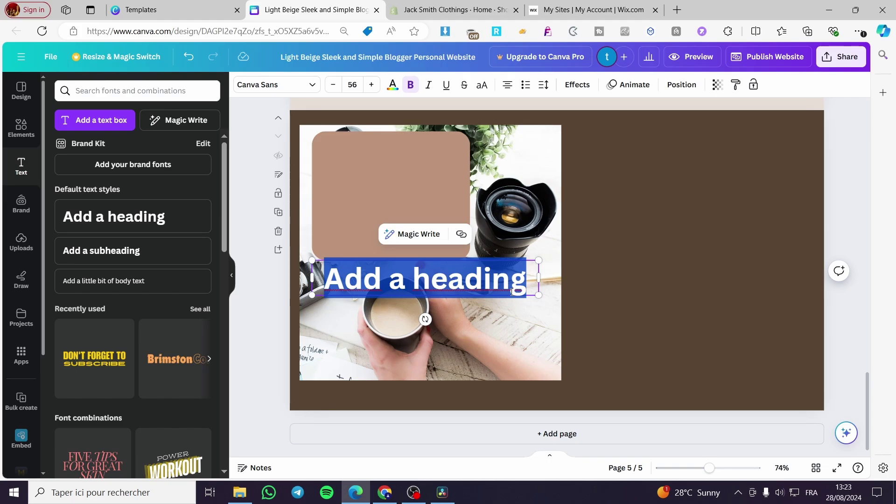
type("Menu")
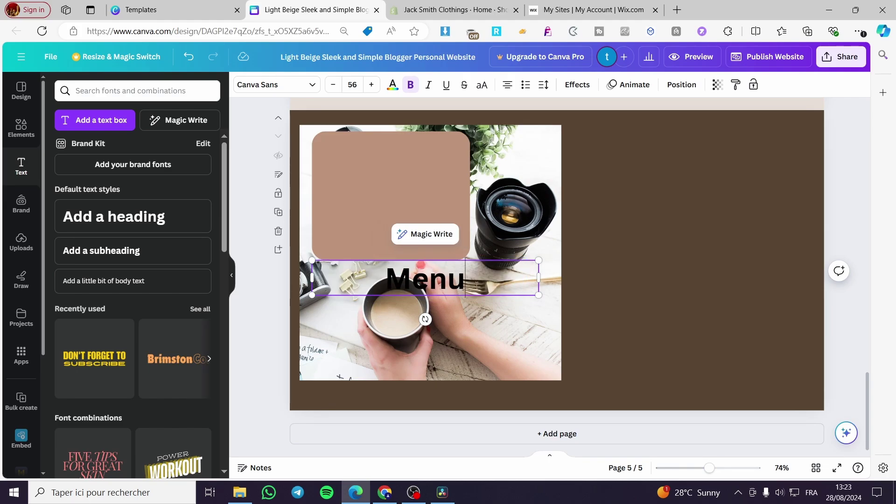
- Color the "Menu" heading white and center it on the reddish-brown rounded rectangle
left_click_drag(466, 280, 385, 280)
left_click(392, 84)
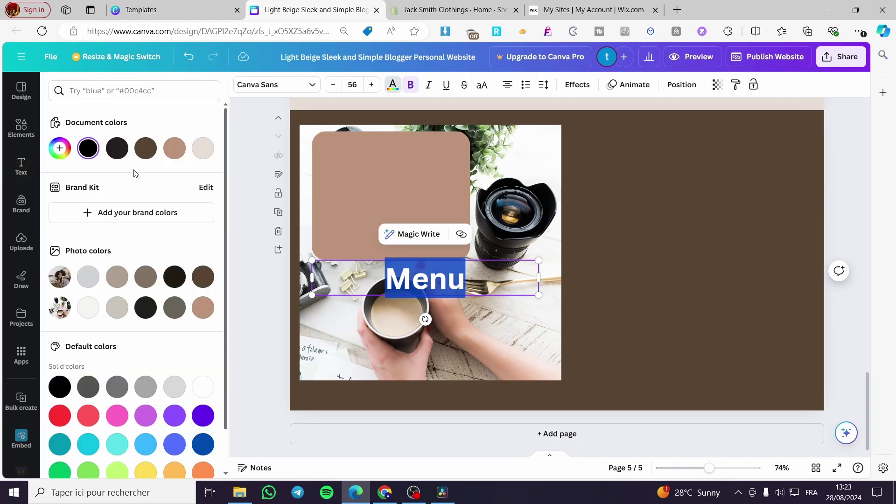
left_click(203, 387)
left_click(610, 309)
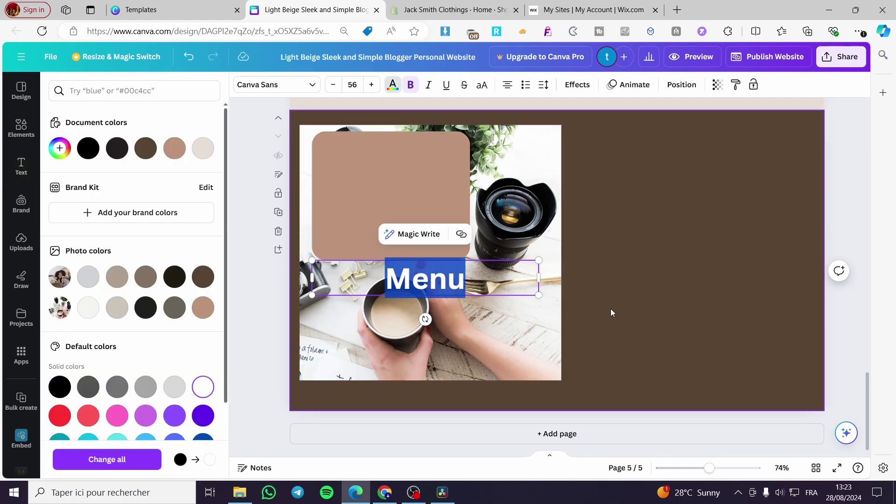
left_click_drag(424, 279, 390, 192)
left_click(732, 291)
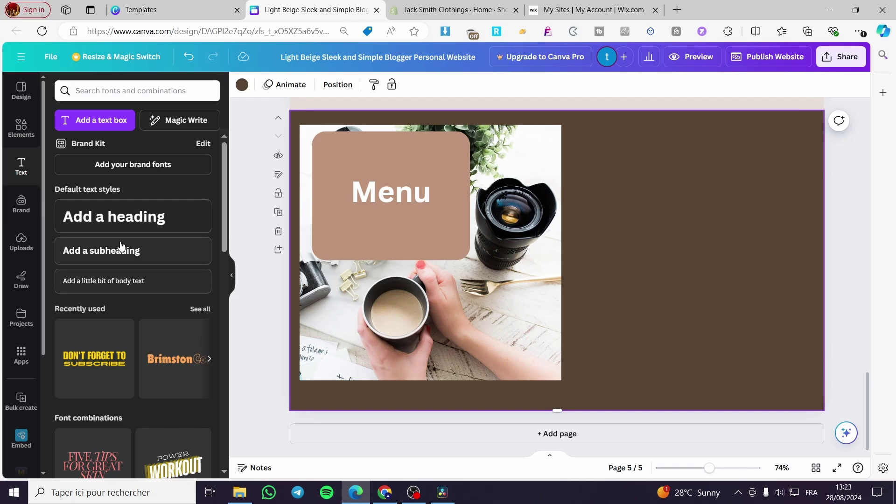
- Add another heading, shrink it to font size 31, and place it in the upper part of the brown area beside the photo
left_click(126, 225)
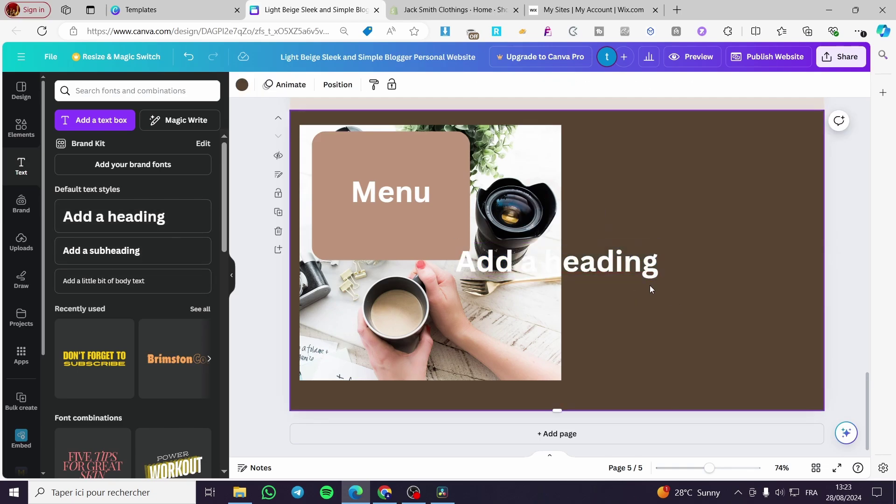
left_click_drag(606, 258, 768, 208)
left_click_drag(820, 226, 731, 212)
mouse_move(683, 234)
left_mouse_down()
mouse_move(751, 226)
mouse_move(758, 212)
mouse_move(672, 213)
mouse_move(680, 248)
left_mouse_up()
- Duplicate the small heading three times to form a vertical column of four headings
left_click(684, 144)
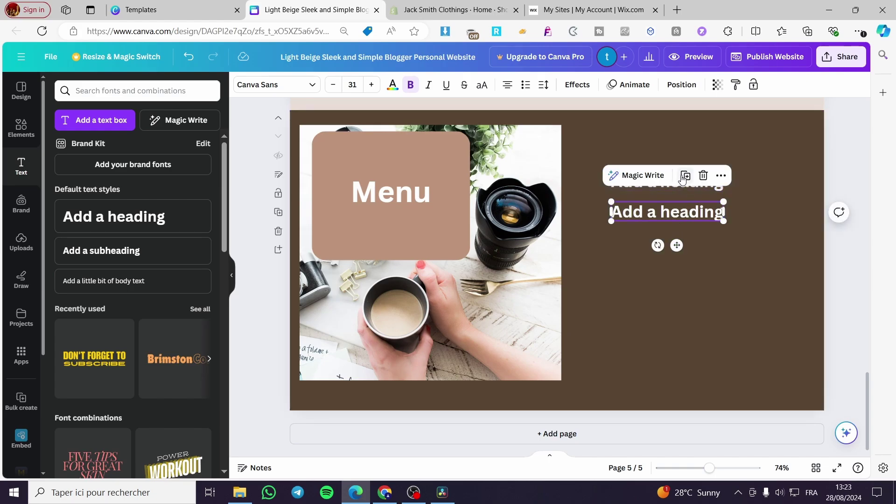
left_click(685, 175)
left_click(686, 206)
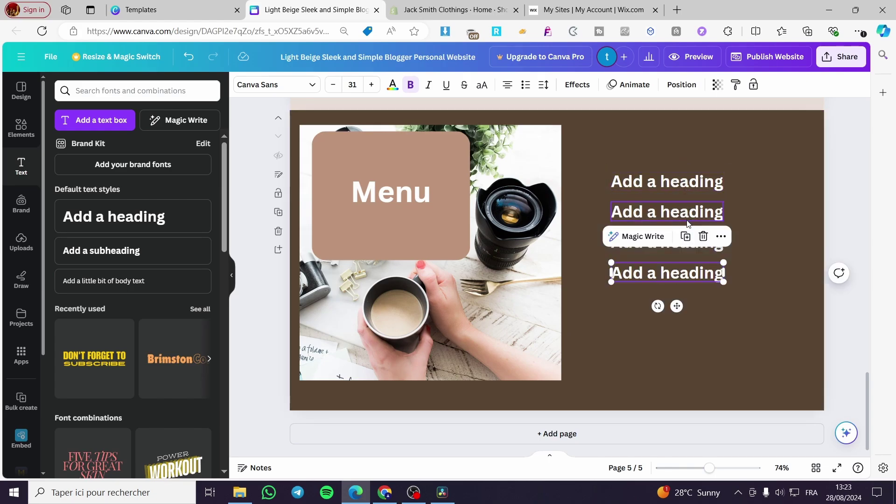
- Check the preceding pages, and replace the text of the first small heading with "Home"
scroll(575, 350, "up", 5)
scroll(490, 352, "up", 2)
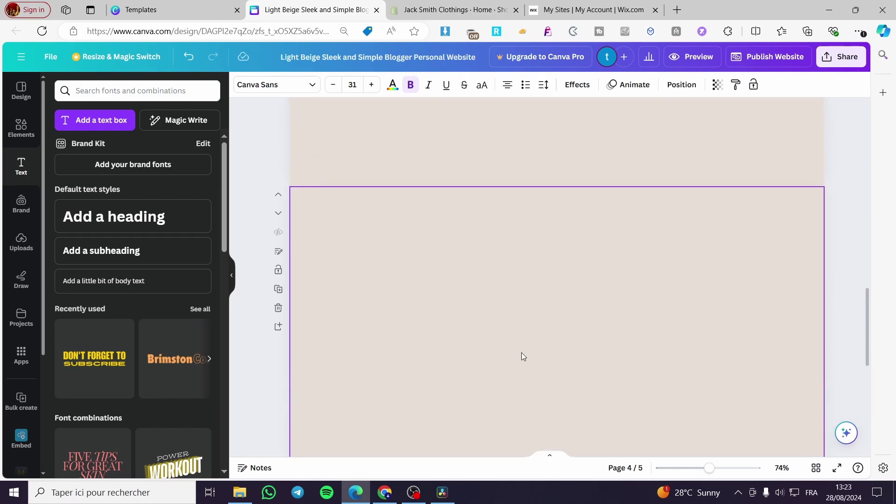
scroll(481, 356, "up", 10)
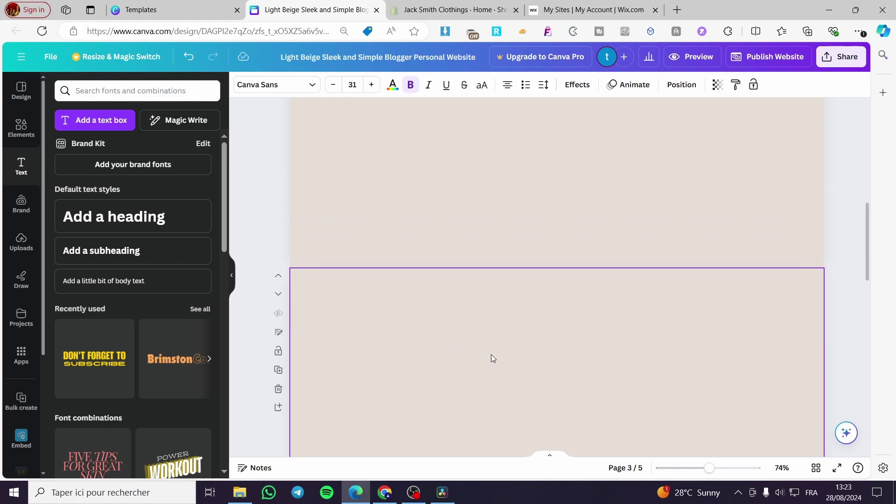
scroll(483, 283, "down", 10)
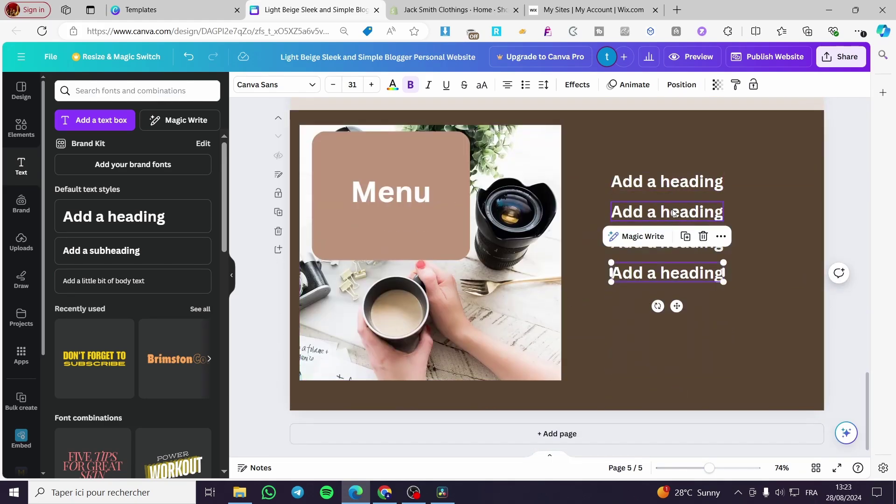
double_click(679, 182)
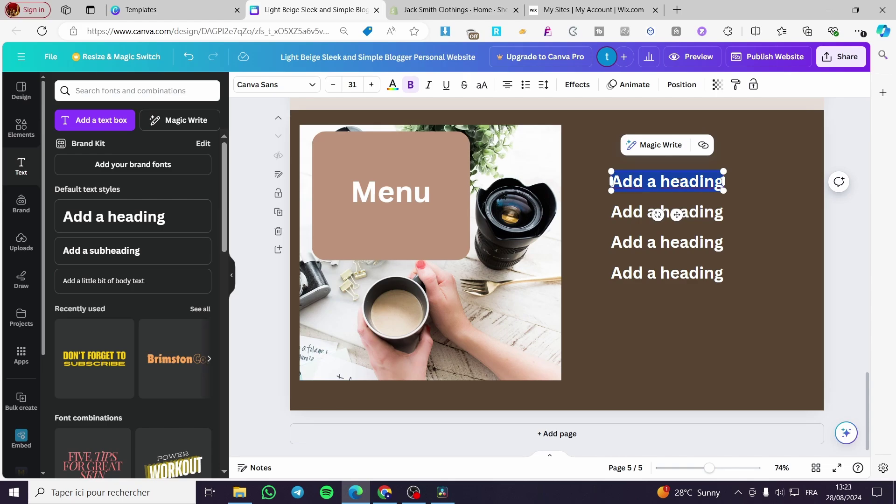
type("Home")
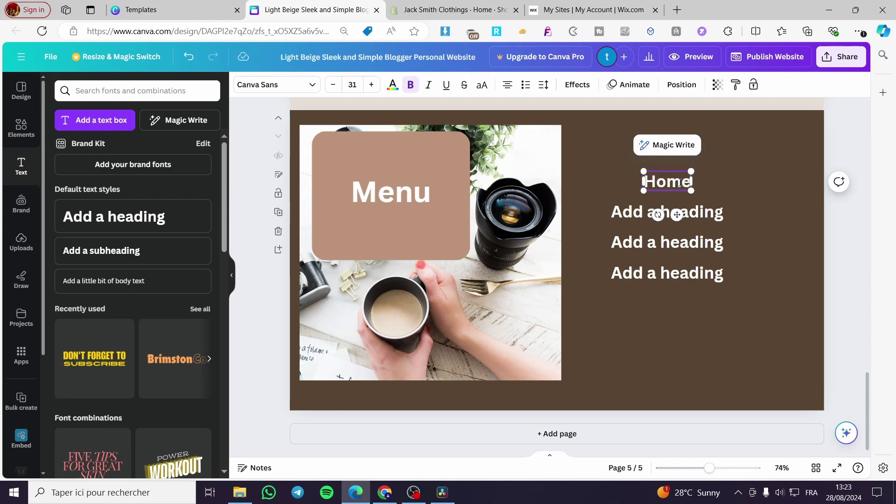
- Check the first page's navigation labels and replace the second small heading's text with "Bio"
double_click(711, 214)
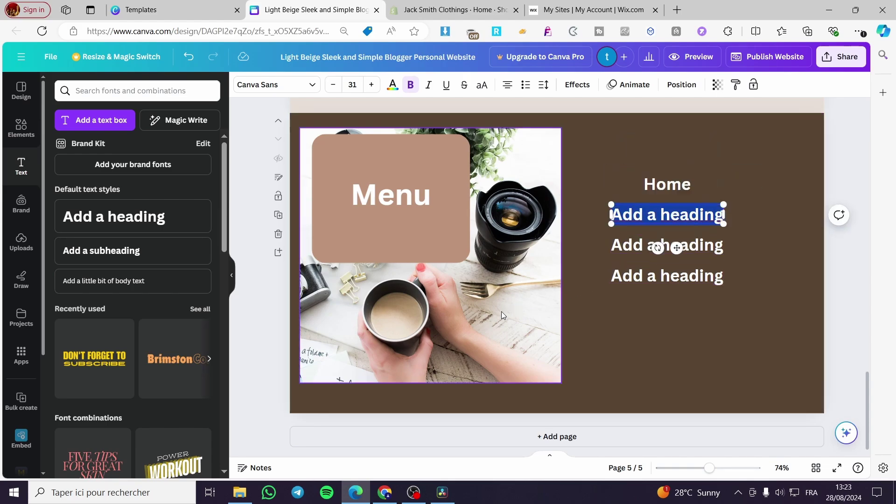
scroll(497, 334, "up", 20)
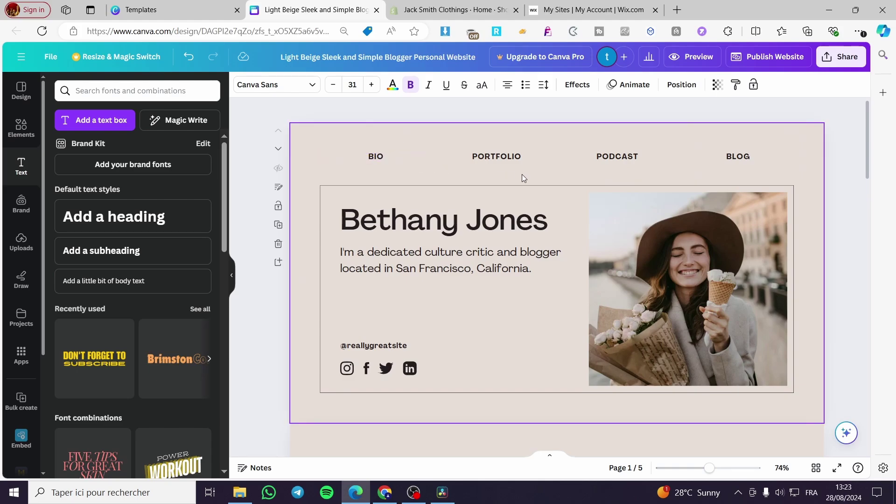
scroll(518, 176, "down", 20)
double_click(698, 215)
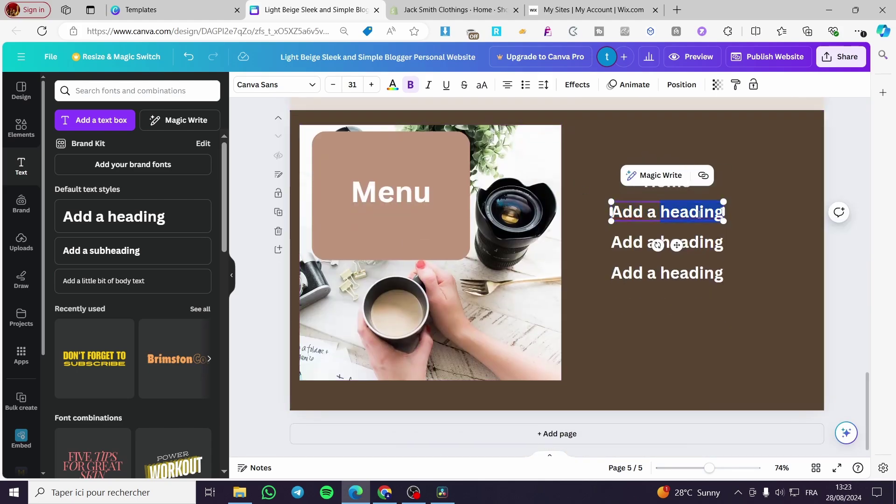
left_click(634, 213)
key("ctrl+a")
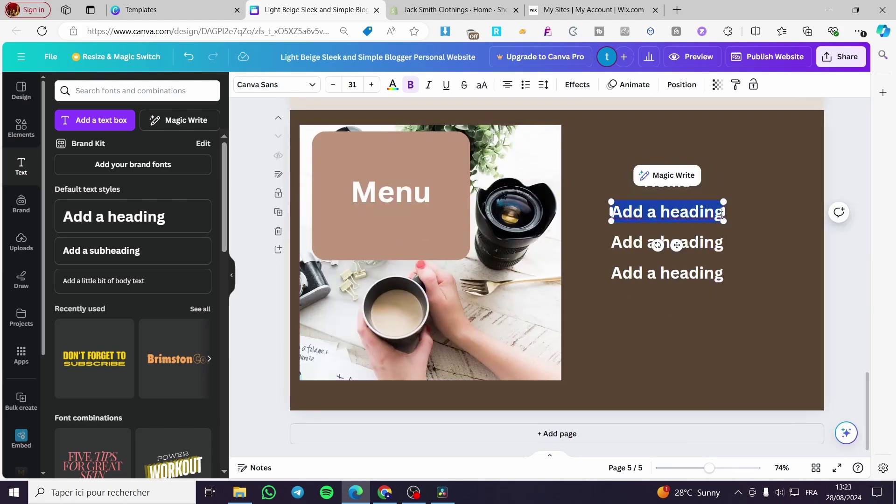
type("Bi")
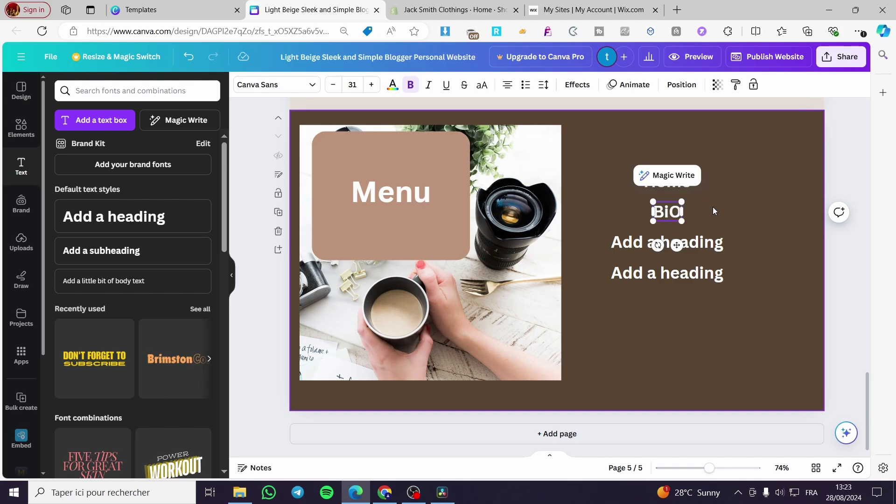
type("o")
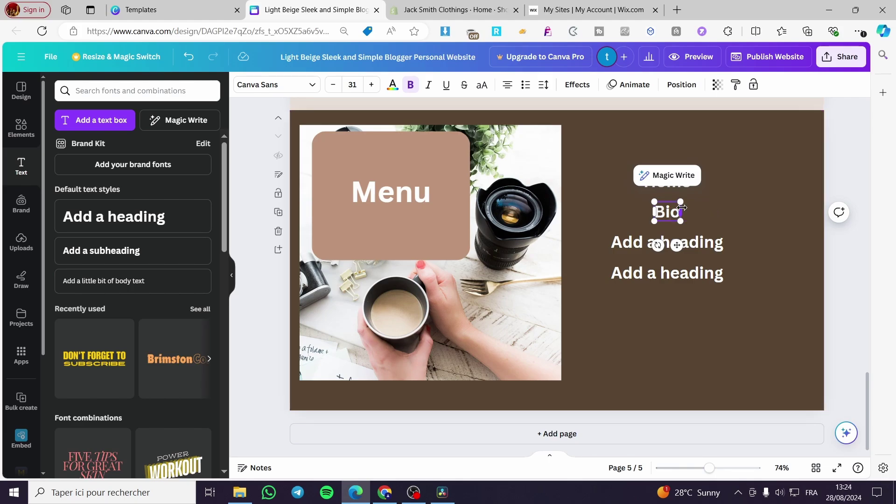
- Replace the third small heading's text with "Portfolio" and the fourth one's with "Blog", following the first page's navigation labels
scroll(651, 257, "up", 15)
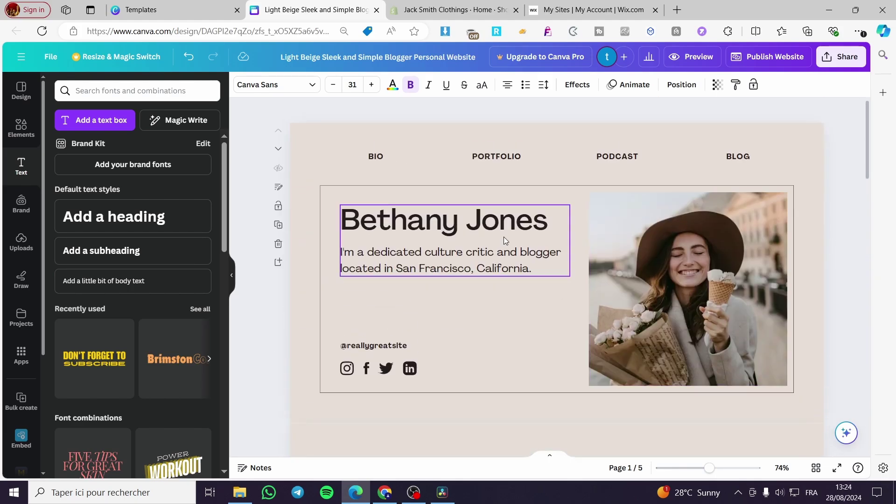
scroll(623, 160, "down", 15)
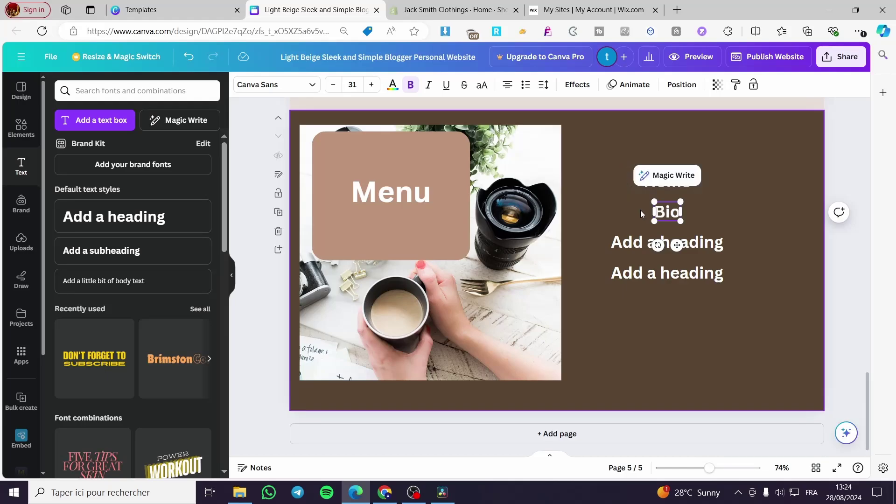
double_click(716, 242)
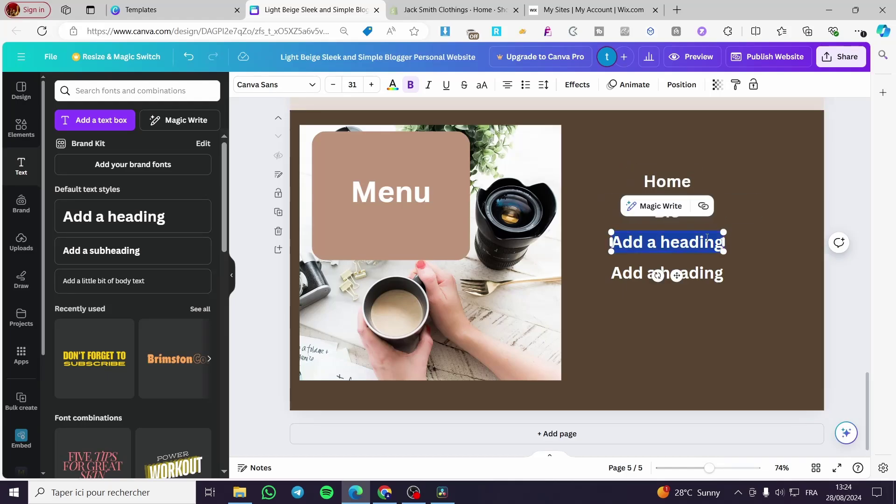
type("Portfol")
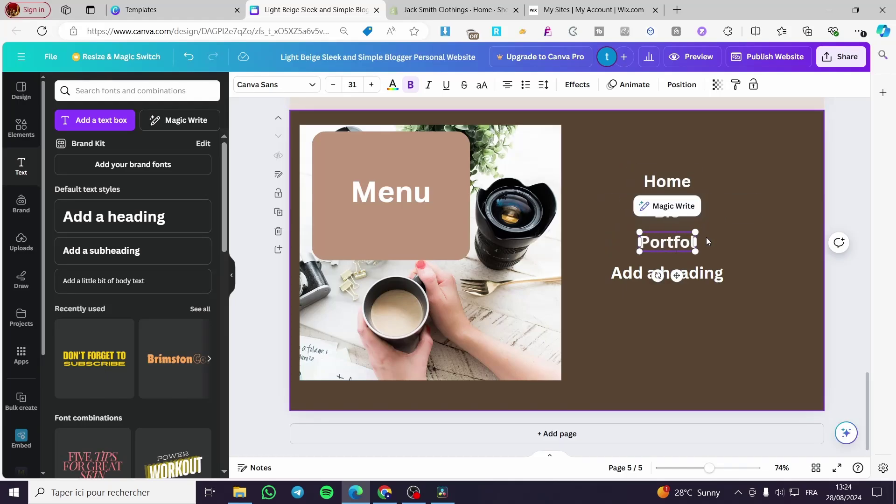
type("io")
double_click(702, 276)
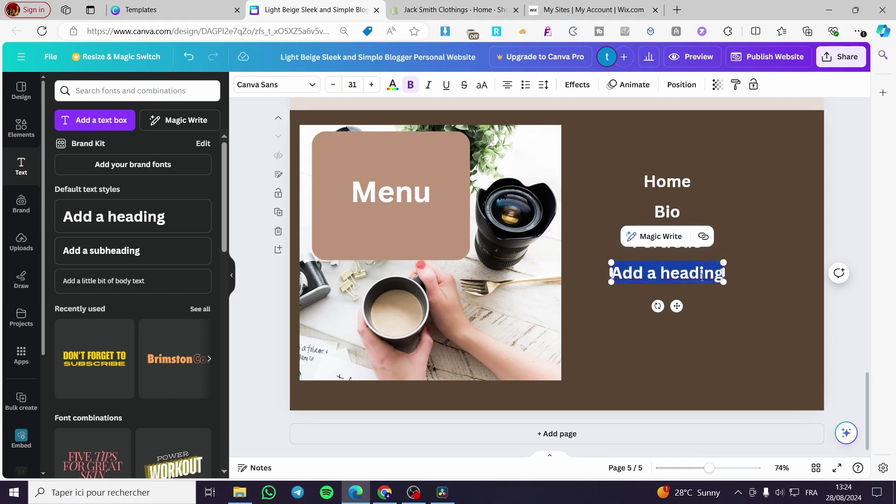
type("Blog")
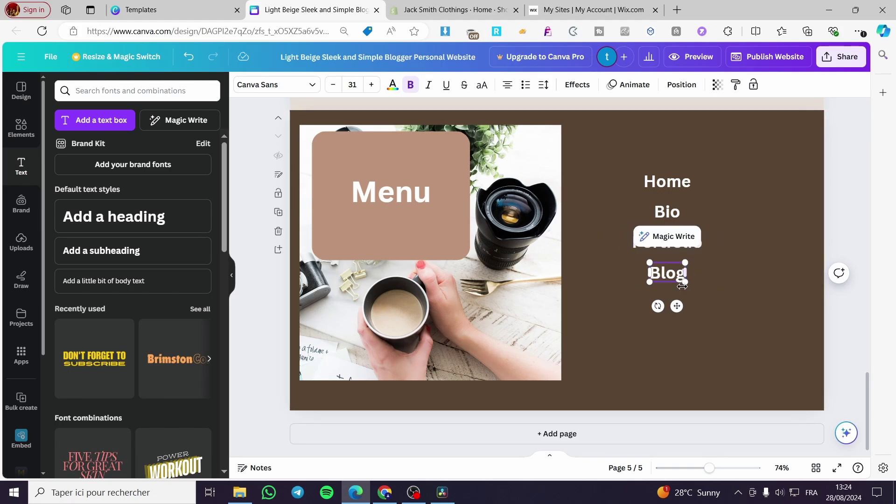
- Look through the first page and the blank second and third pages to compare them with the menu entries
scroll(614, 345, "up", 10)
scroll(614, 344, "up", 10)
scroll(559, 359, "down", 3)
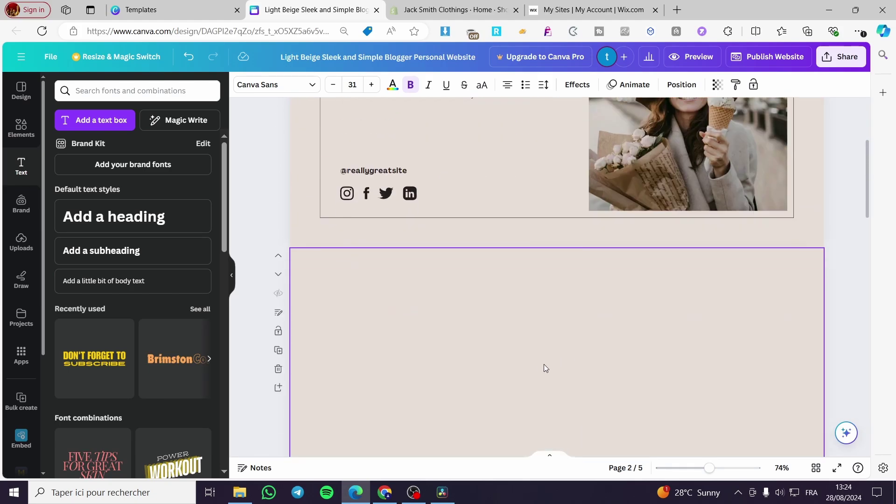
scroll(607, 336, "up", 3)
scroll(480, 335, "down", 5)
left_click(467, 340)
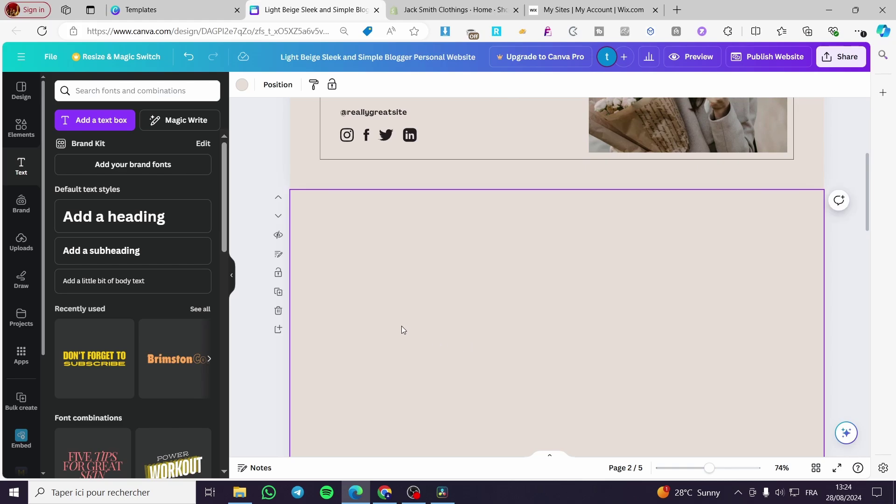
scroll(405, 345, "down", 15)
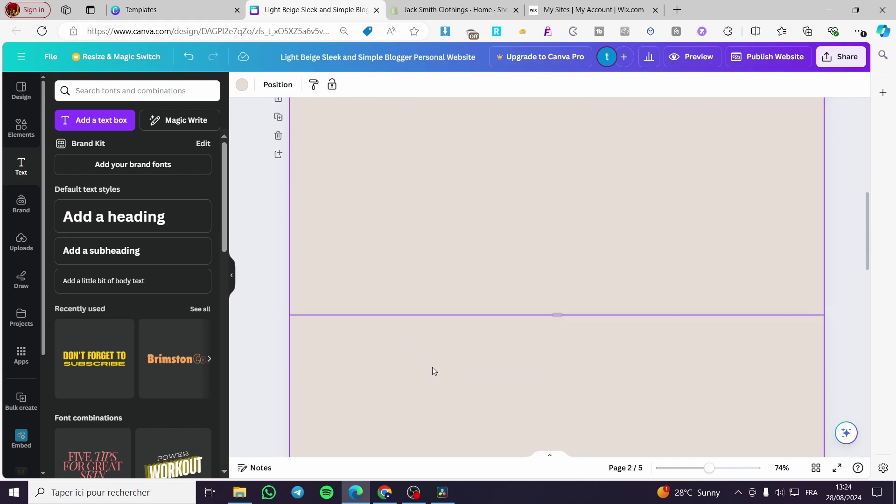
scroll(421, 416, "up", 20)
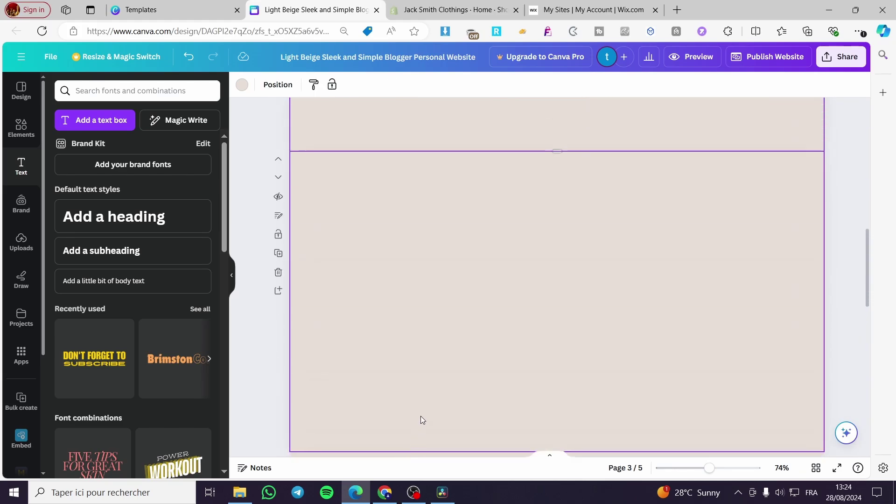
- Open the design notes for the Home page and return to the menu section on the fifth page
left_click(306, 139)
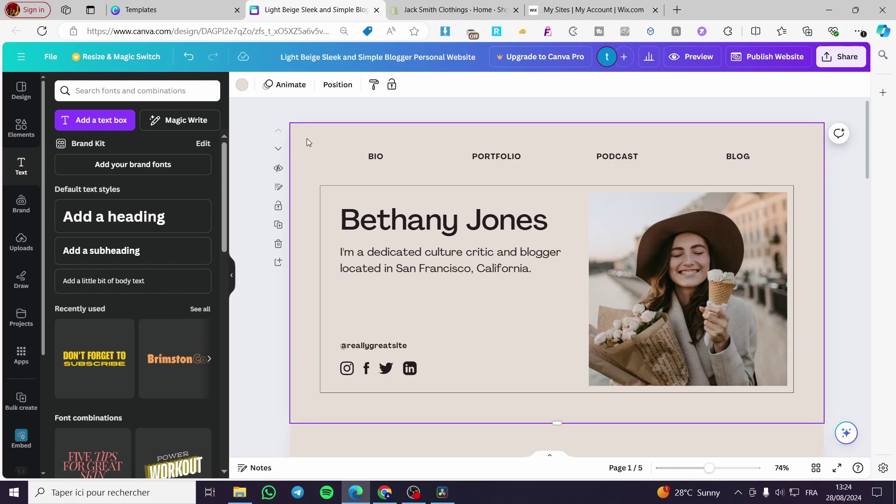
left_click(271, 467)
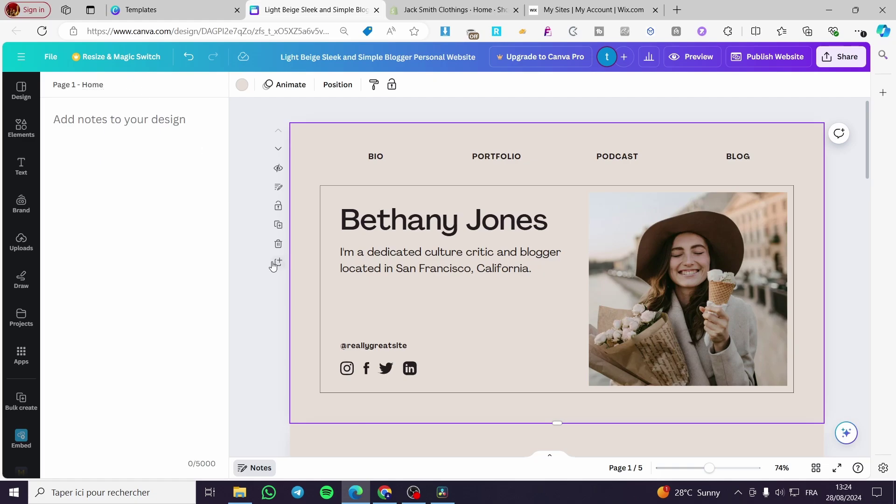
scroll(276, 301, "down", 5)
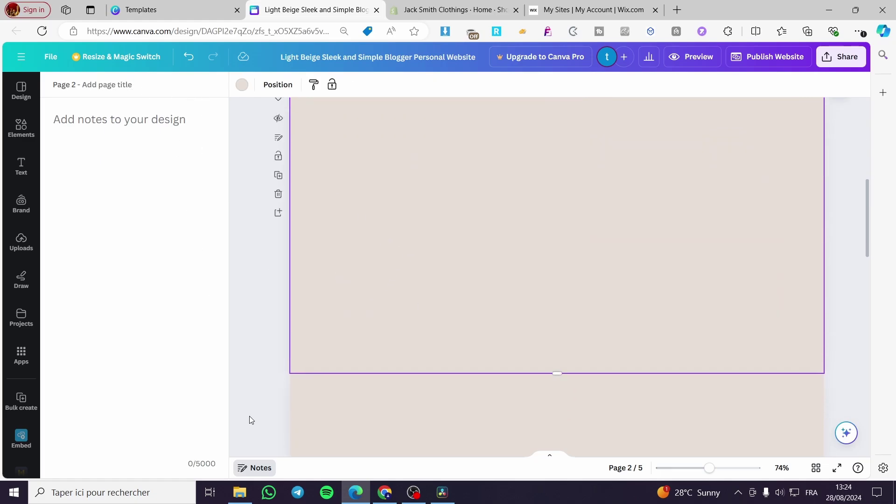
scroll(424, 410, "down", 10)
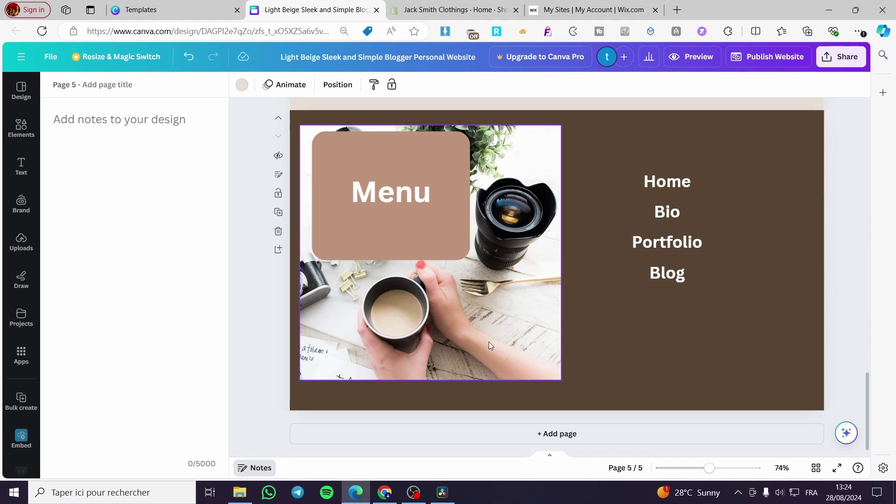
- Enter page titles for the blank pages: Bio for the second, Portfolio for the third and Blog for the fourth
scroll(489, 345, "up", 10)
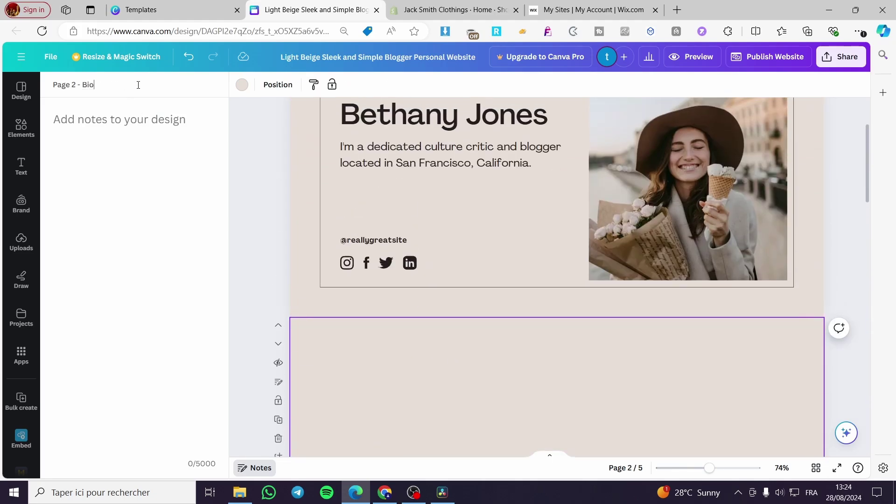
scroll(342, 306, "down", 4)
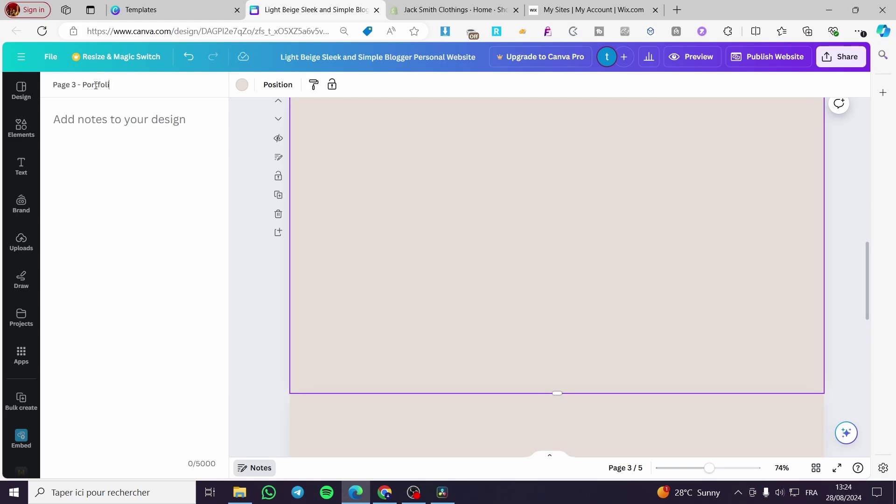
scroll(308, 242, "down", 4)
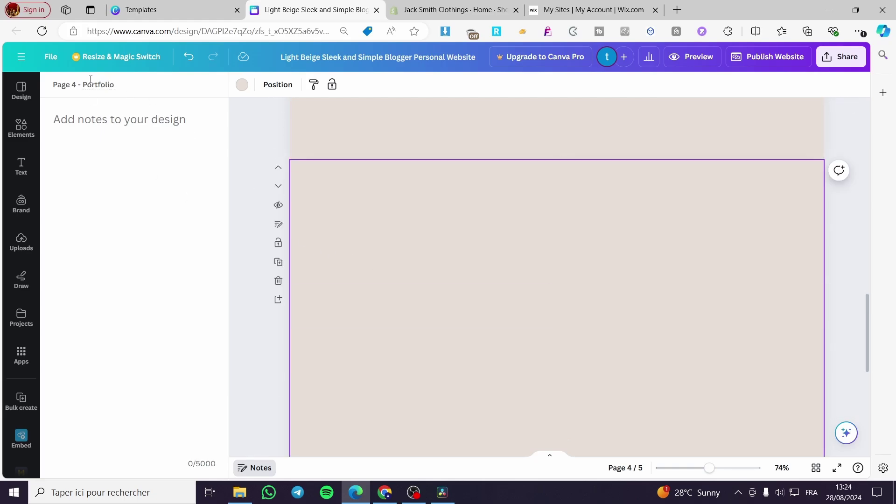
scroll(364, 300, "up", 5)
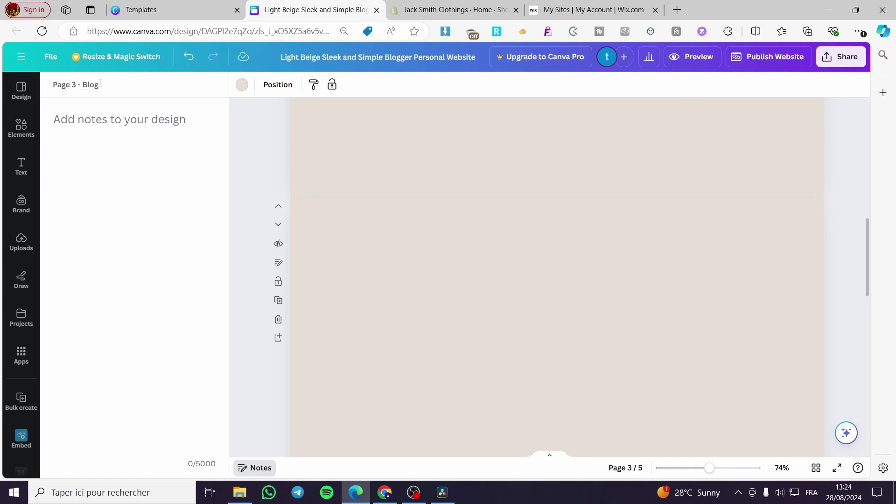
scroll(406, 350, "down", 4)
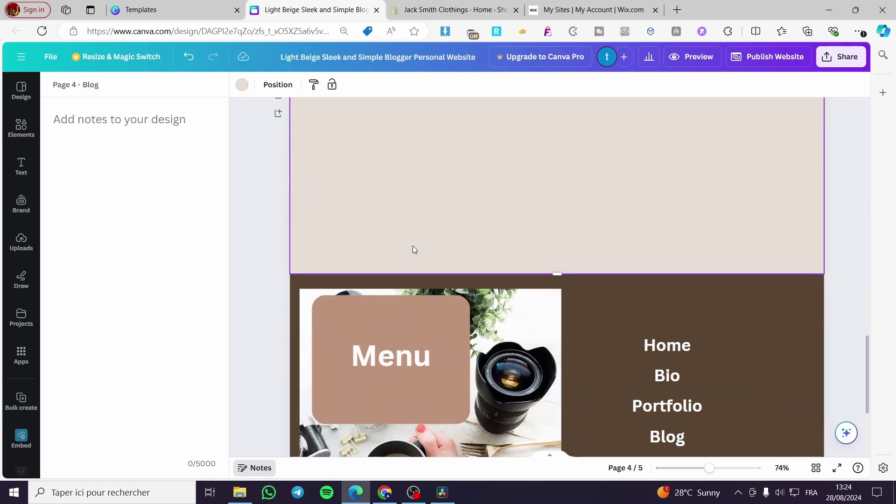
- Retitle the second page Bio and the third page Portfolio, check the other page titles and close the design notes
scroll(412, 246, "up", 8)
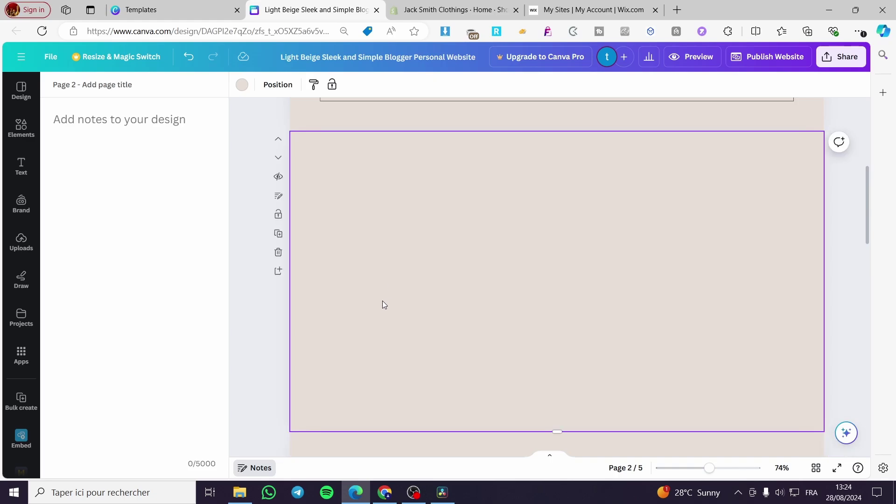
scroll(384, 304, "up", 6)
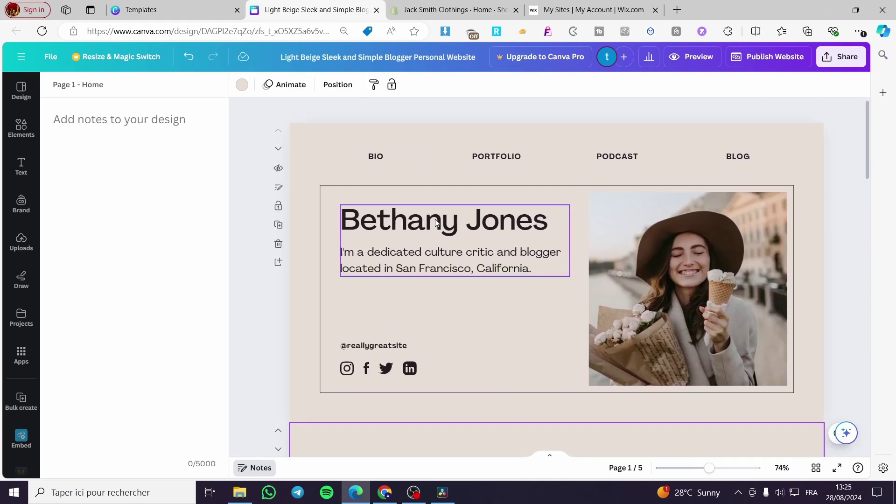
scroll(345, 280, "down", 5)
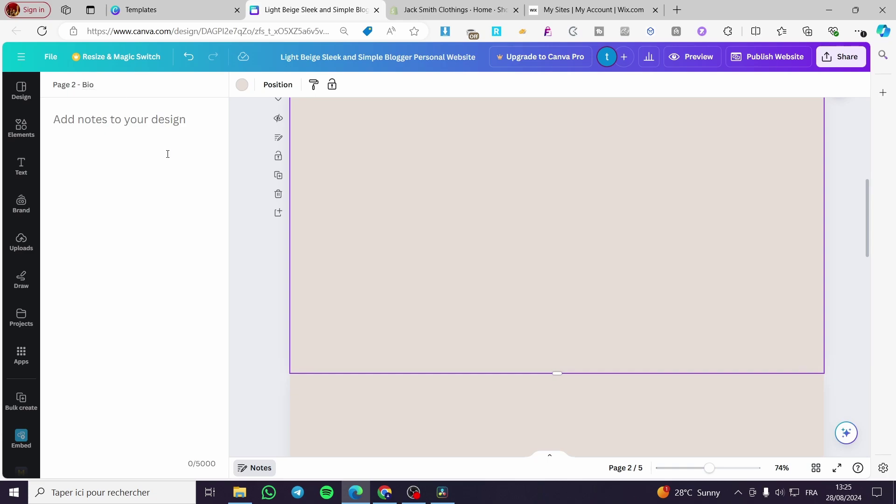
scroll(371, 391, "down", 5)
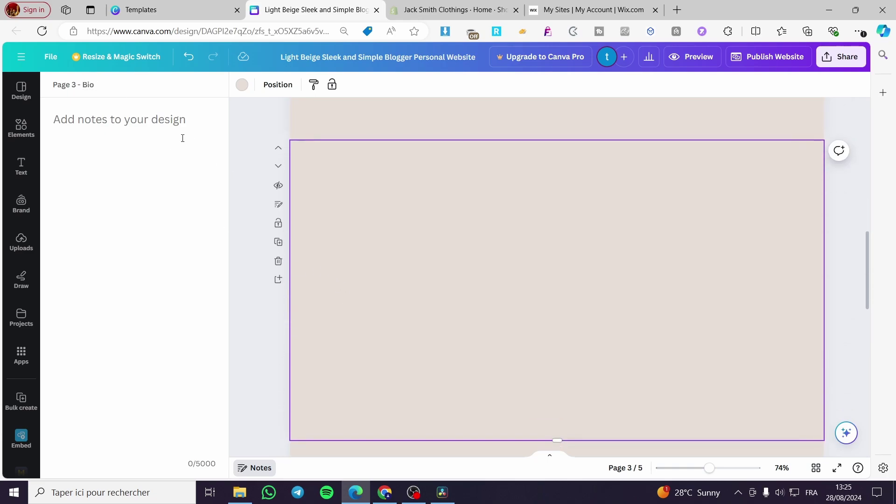
left_click_drag(94, 85, 82, 83)
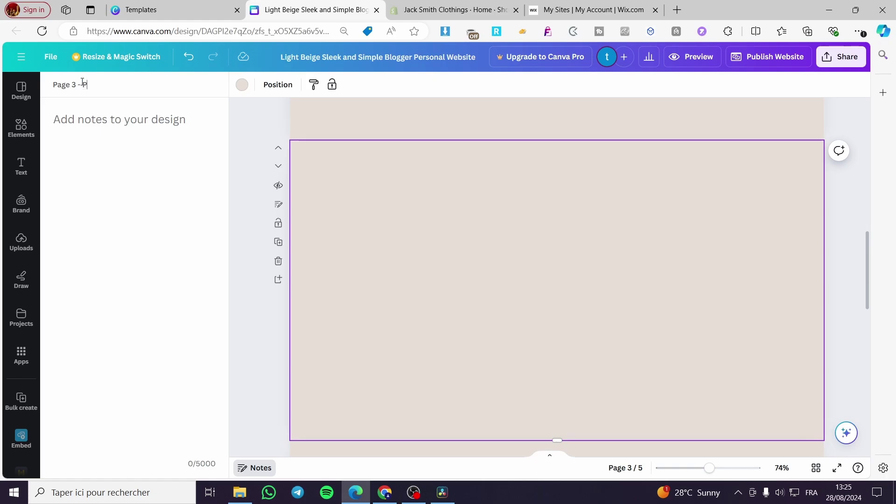
type("Portfolio")
scroll(324, 353, "down", 5)
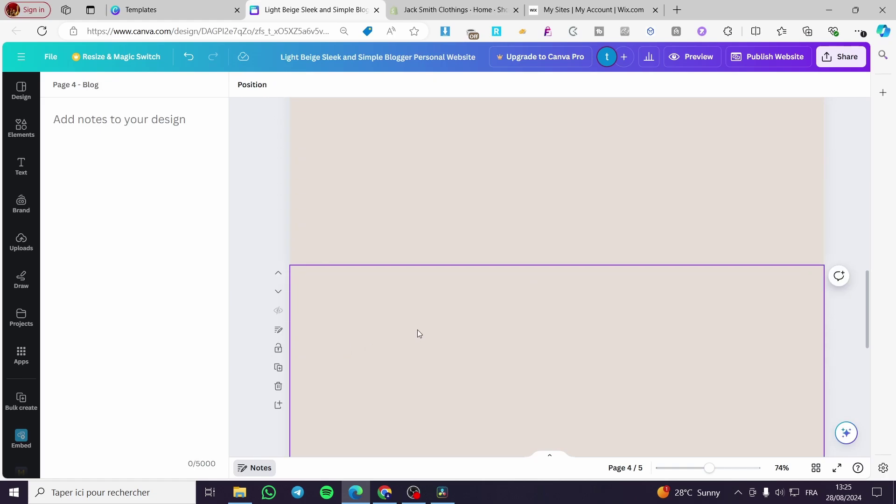
scroll(417, 329, "up", 8)
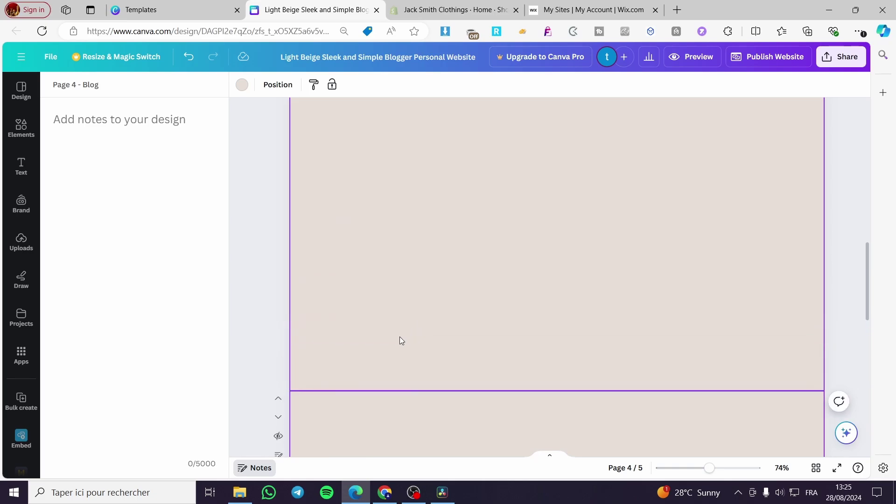
left_click(254, 468)
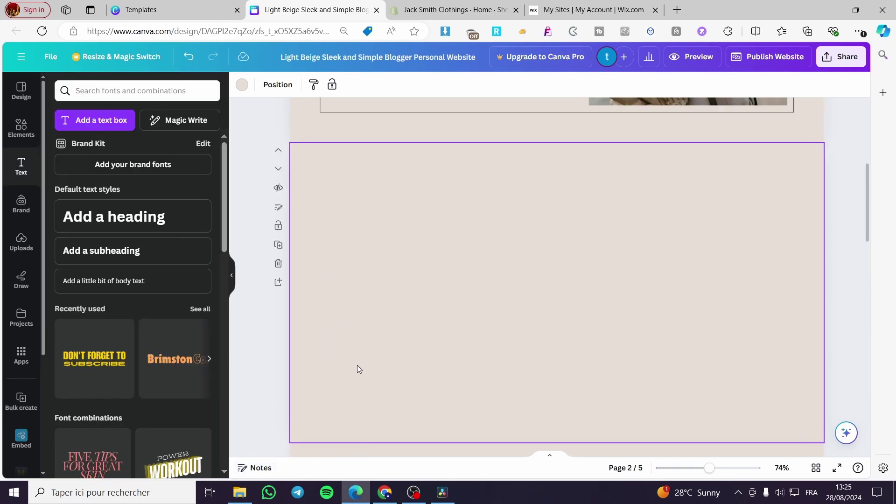
- Search the elements library for "text" and browse the full set of matching graphics for the second page
scroll(394, 364, "up", 5)
scroll(386, 385, "down", 4)
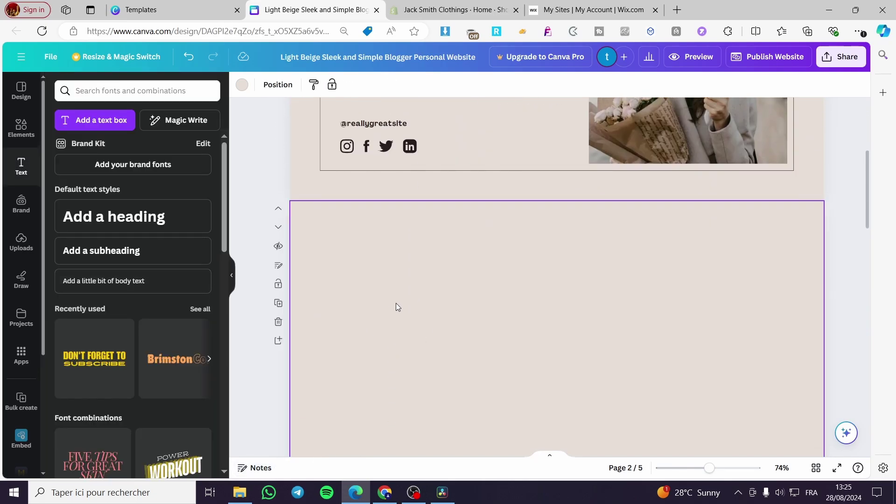
left_click(21, 128)
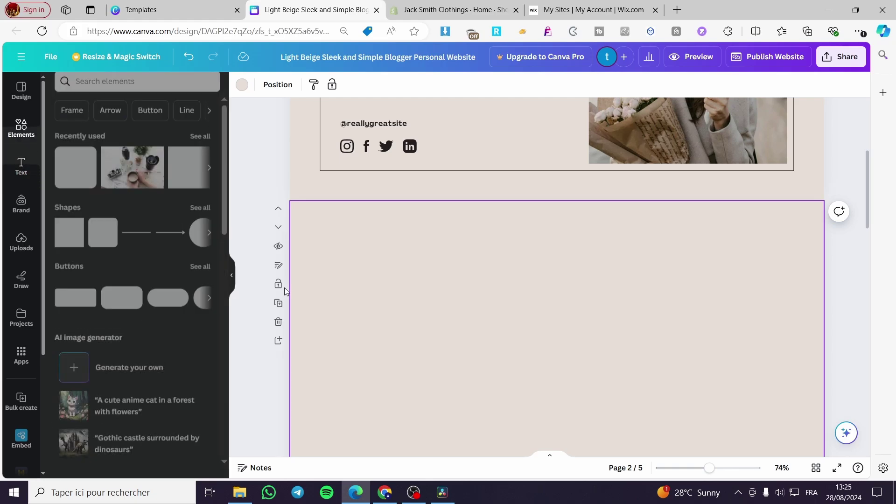
left_click(105, 92)
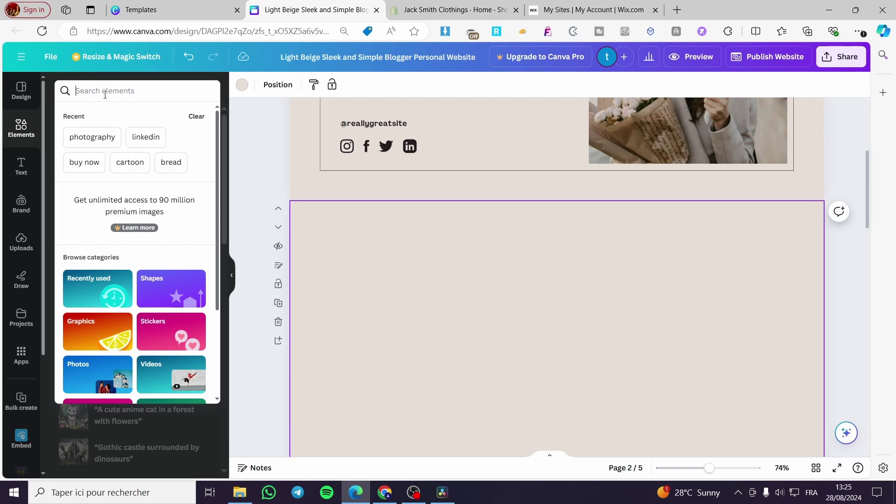
type("text")
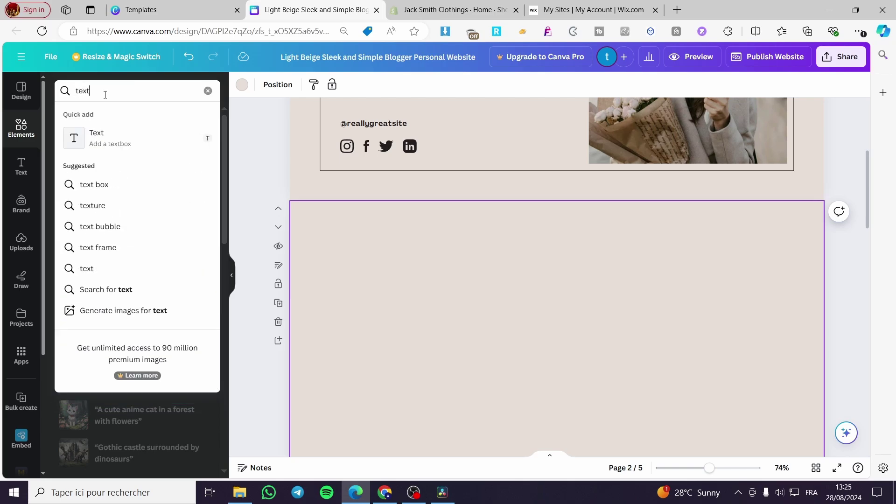
key("Return")
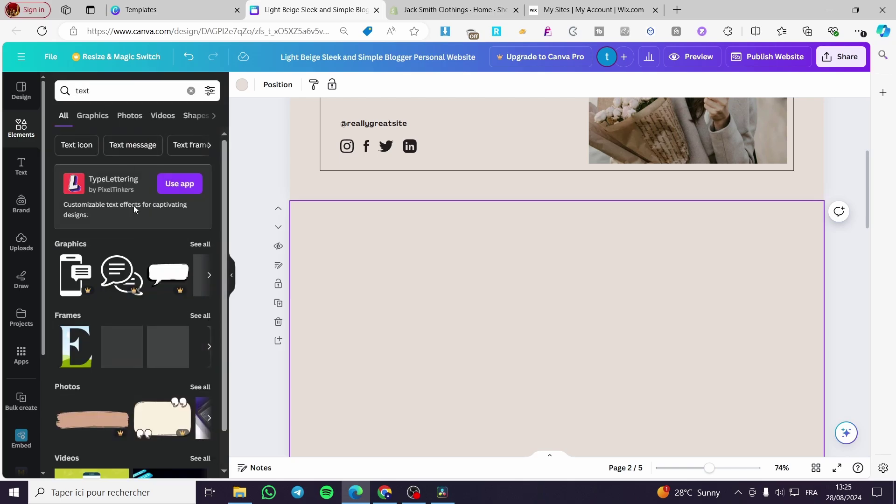
left_click(201, 244)
scroll(170, 302, "down", 4)
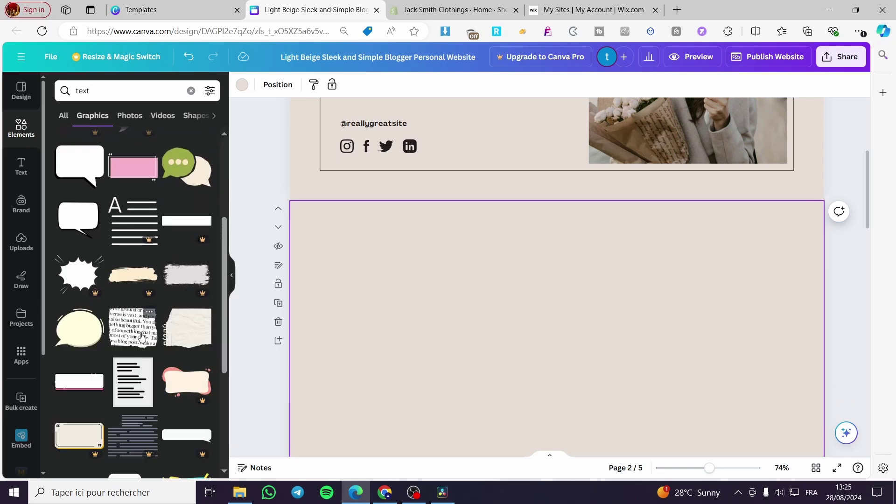
left_click(142, 336)
left_click_drag(555, 350, 437, 312)
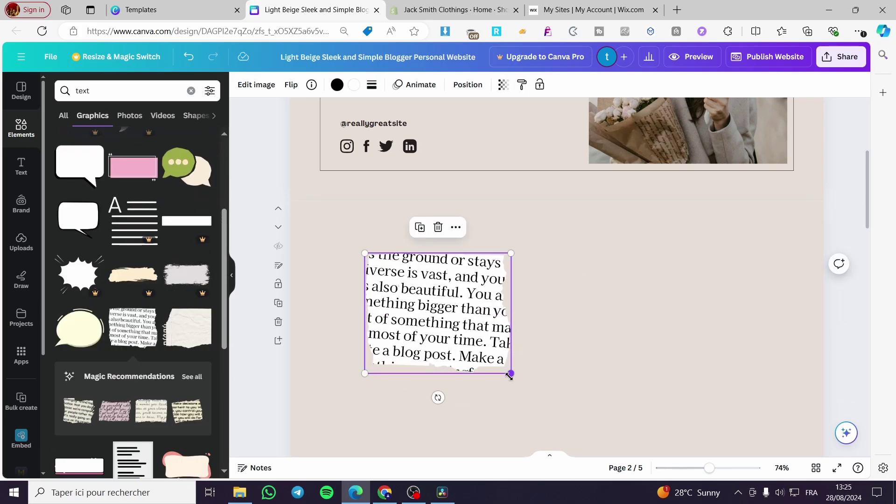
left_click_drag(510, 373, 661, 476)
scroll(606, 349, "up", 2)
scroll(661, 261, "down", 5)
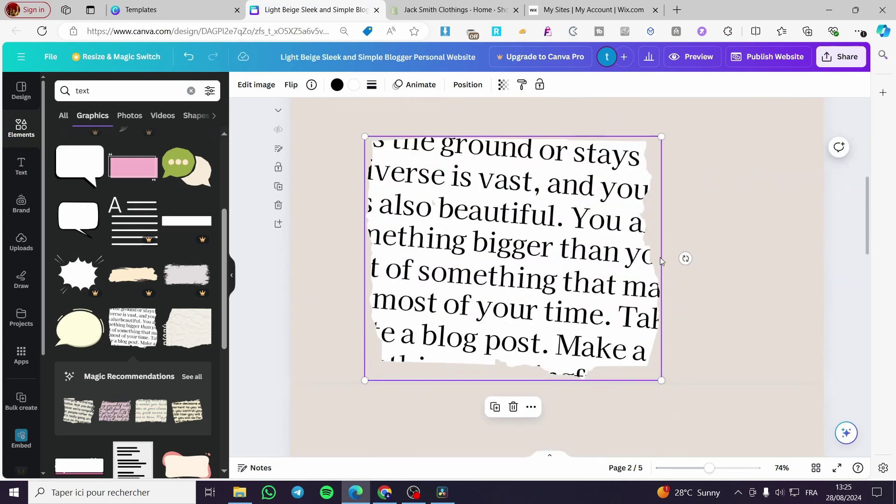
left_click_drag(614, 279, 657, 258)
scroll(564, 345, "up", 4)
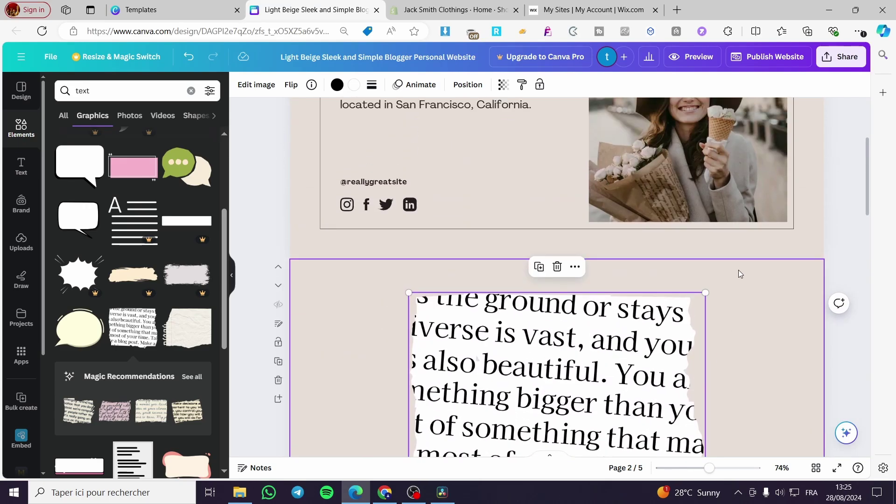
scroll(399, 295, "down", 3)
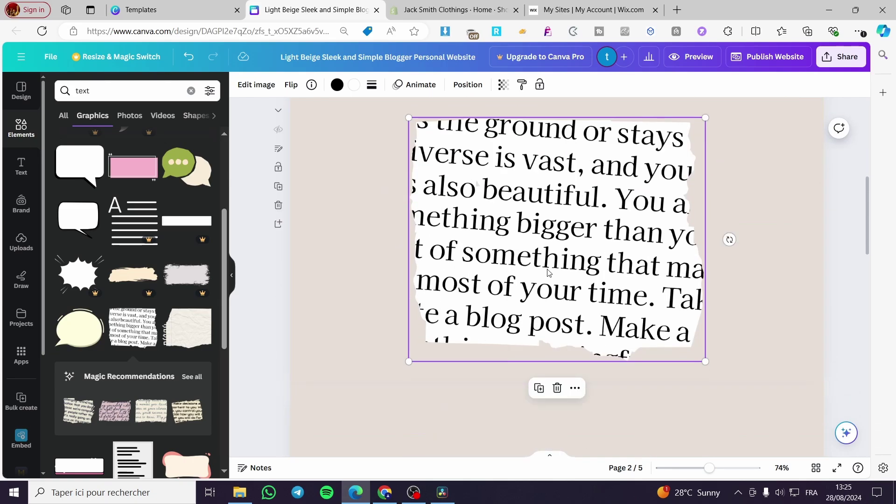
key("Delete")
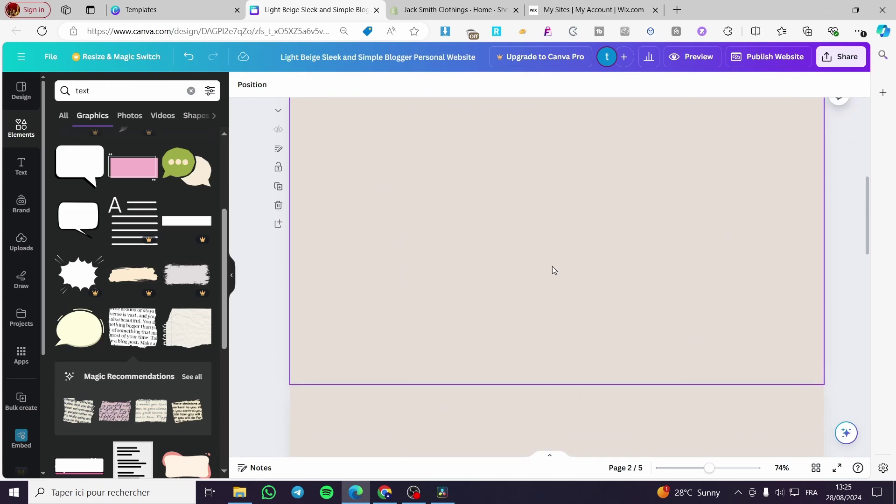
- Add the white speech bubble graphic with black shadow to the second page, enlarge it to about 767 × 683 and center it
left_click(91, 154)
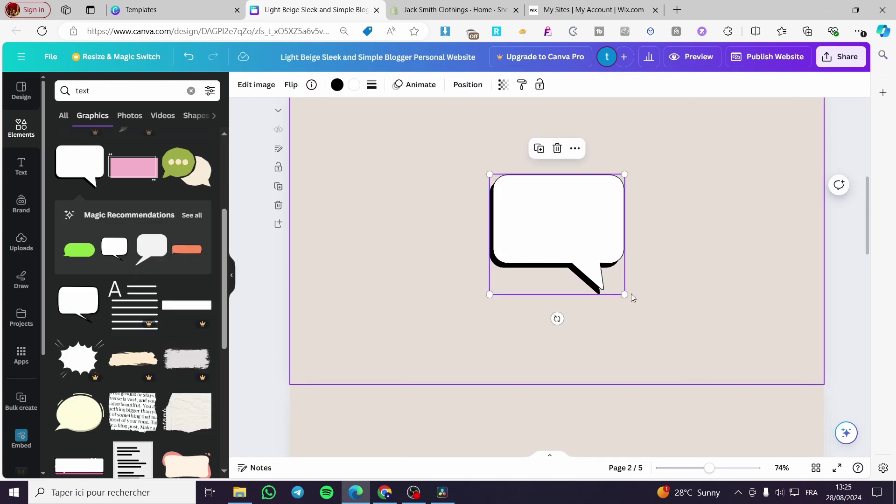
left_click_drag(624, 295, 752, 410)
left_click_drag(672, 276, 508, 214)
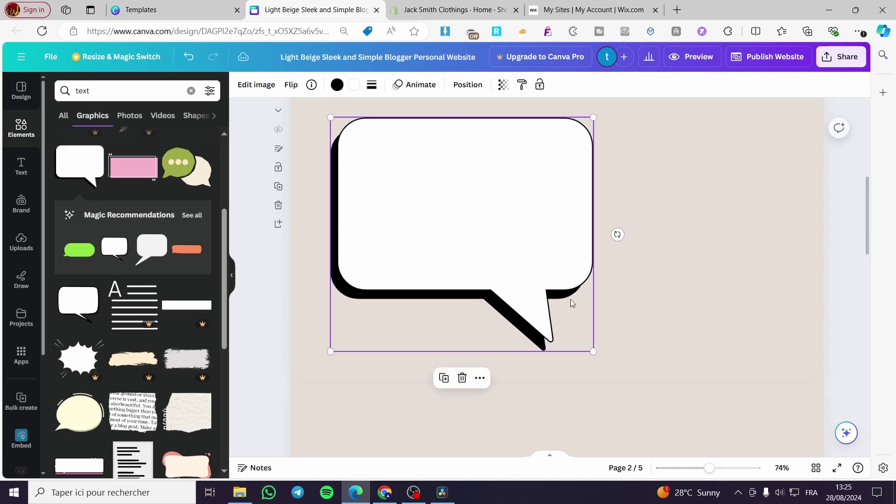
left_click_drag(595, 355, 673, 338)
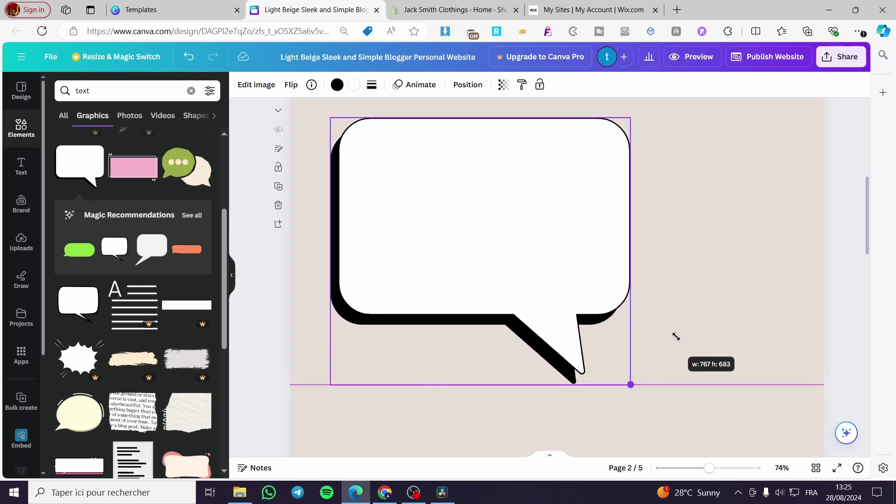
left_click_drag(567, 261, 627, 261)
left_click(345, 258)
scroll(346, 258, "up", 3)
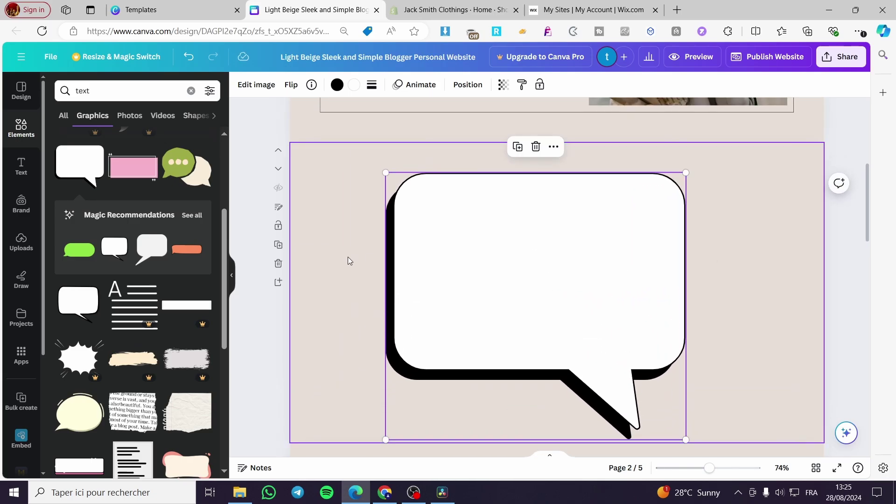
- Add a heading reading "Bio" to the second page and place it at the page's upper-left corner beside the speech bubble
left_click(20, 168)
left_click(131, 224)
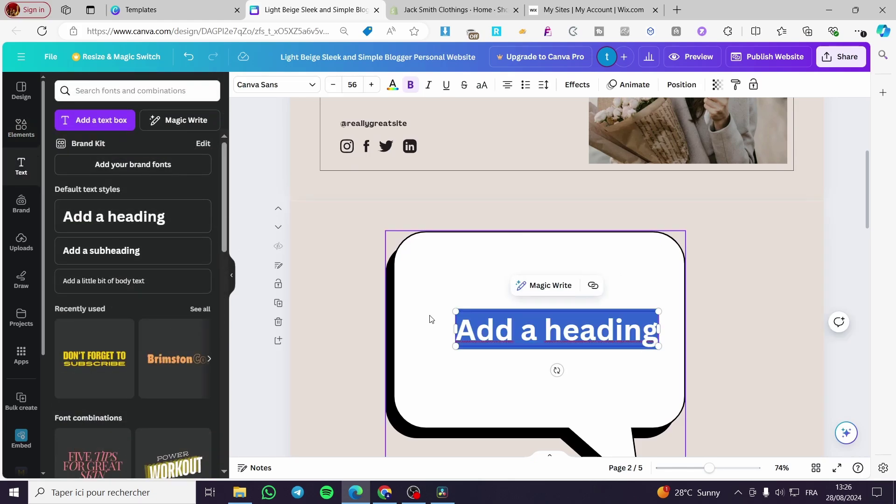
type("Bio")
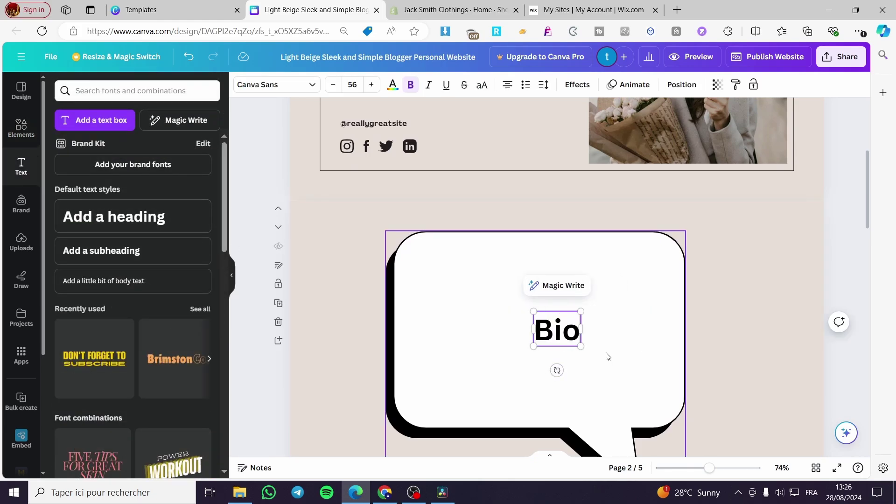
left_click_drag(557, 330, 334, 246)
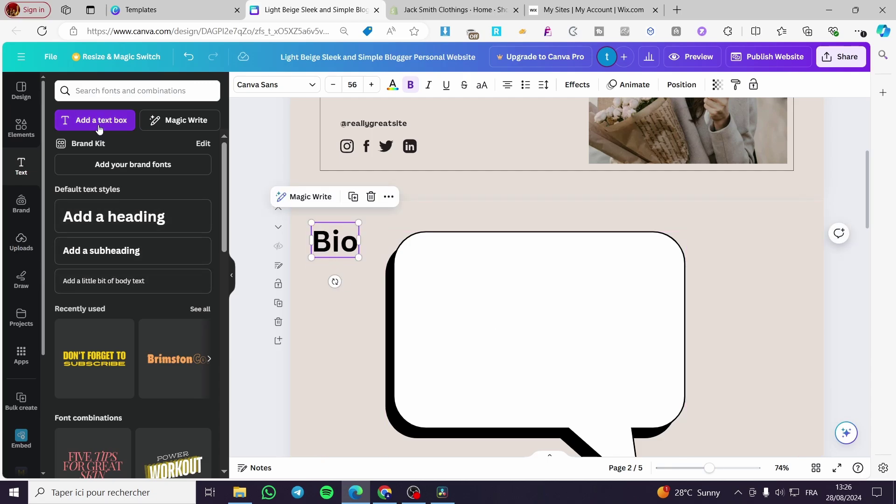
- Add a body text box to the second page, enlarge it to font size about 68.3 and center it inside the speech bubble
left_click(112, 281)
left_click_drag(345, 310, 686, 362)
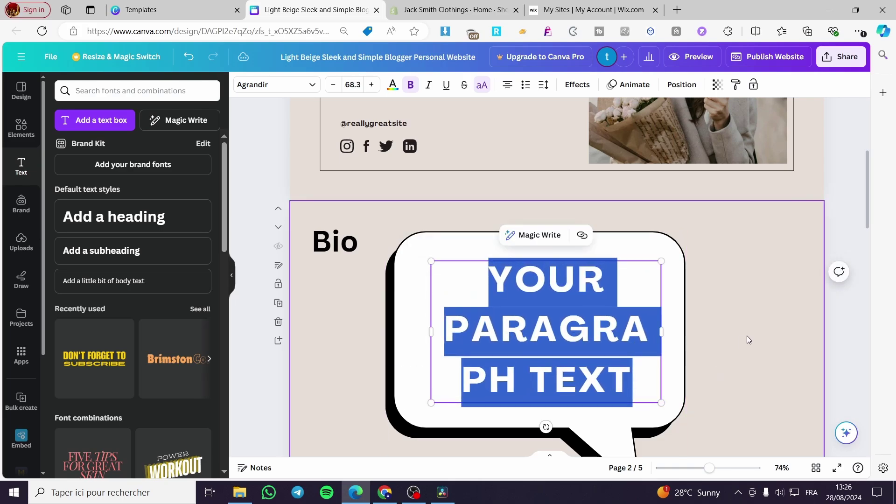
mouse_move(564, 348)
left_mouse_down()
mouse_move(544, 340)
mouse_move(555, 340)
left_mouse_up()
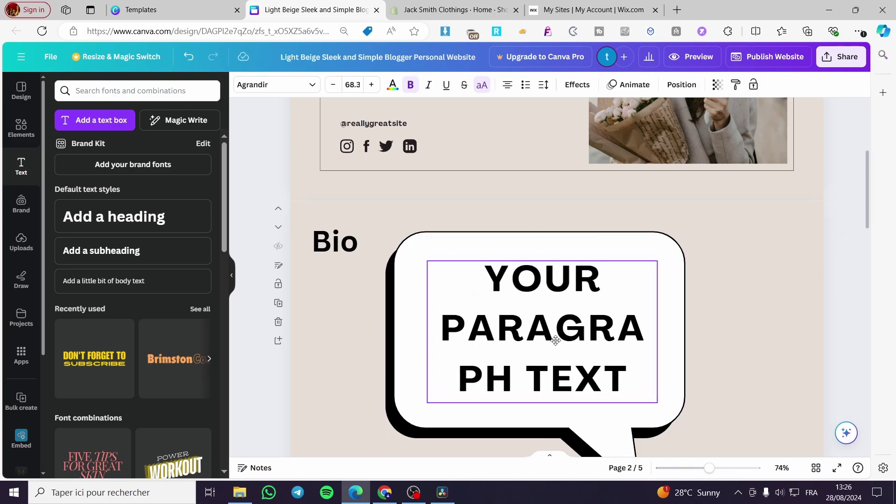
scroll(607, 345, "down", 10)
left_click(558, 304)
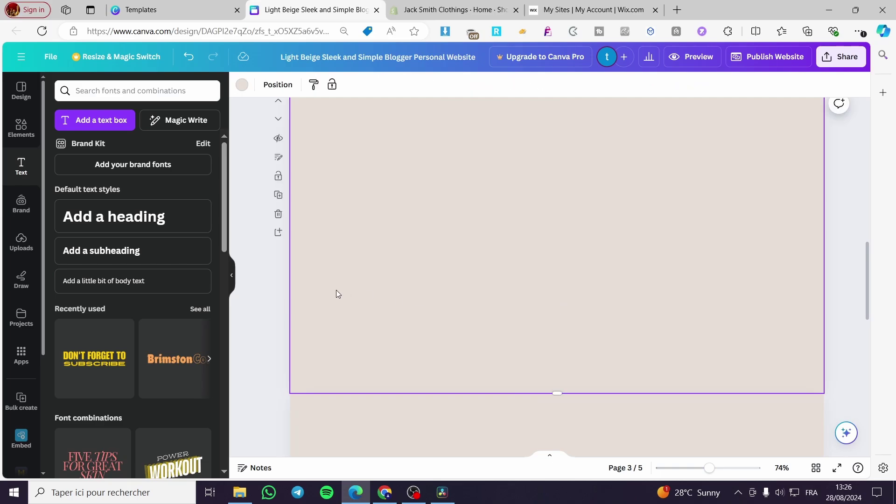
scroll(336, 290, "up", 10)
scroll(284, 338, "down", 4)
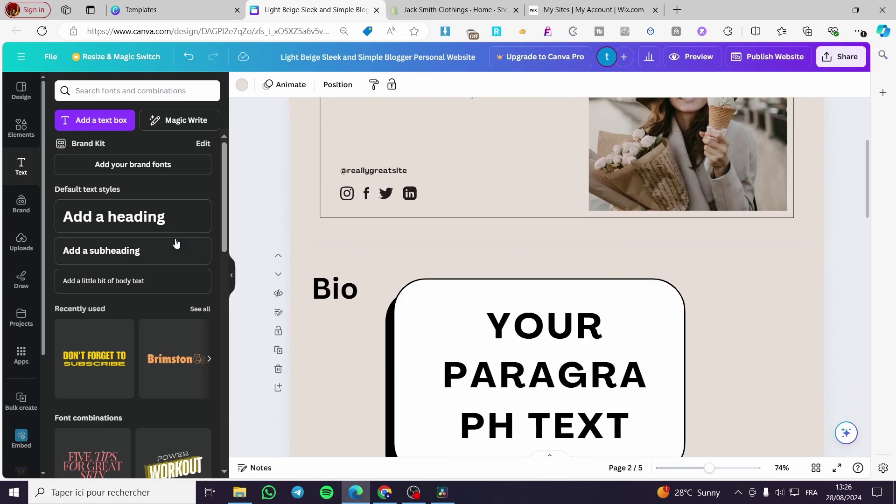
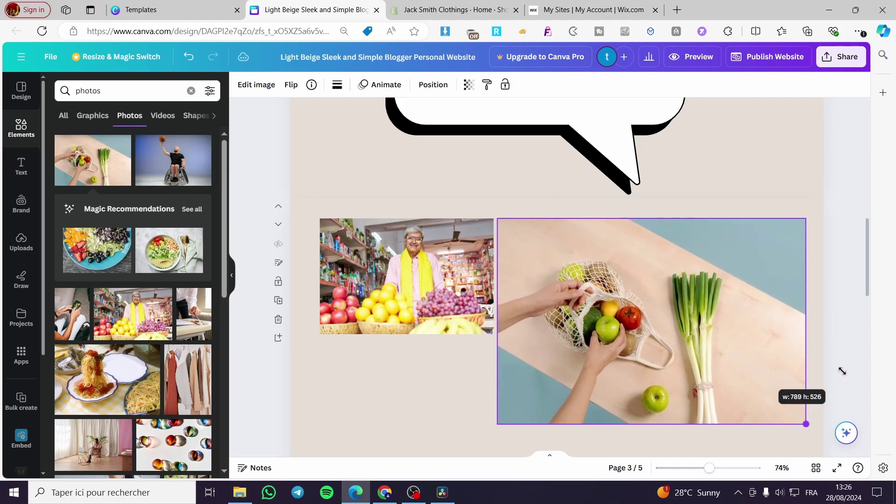
- Enlarge the fruit vendor photo and shrink the vegetables photo on the third page so they sit side by side
left_click(406, 275)
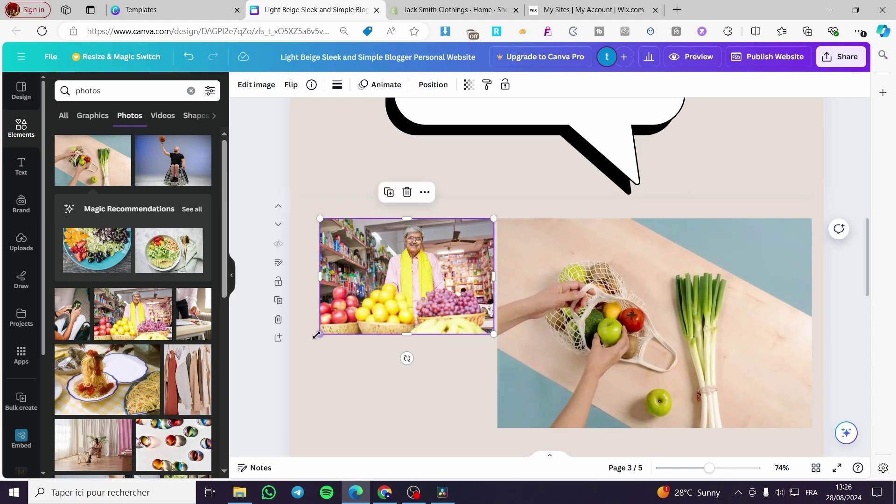
left_click_drag(320, 333, 327, 422)
left_click(527, 382)
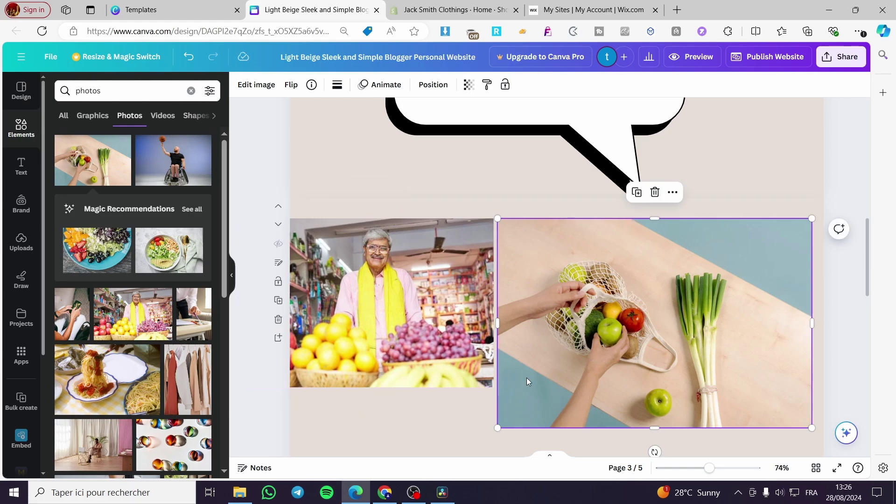
left_click_drag(498, 428, 541, 401)
left_click_drag(434, 323, 479, 322)
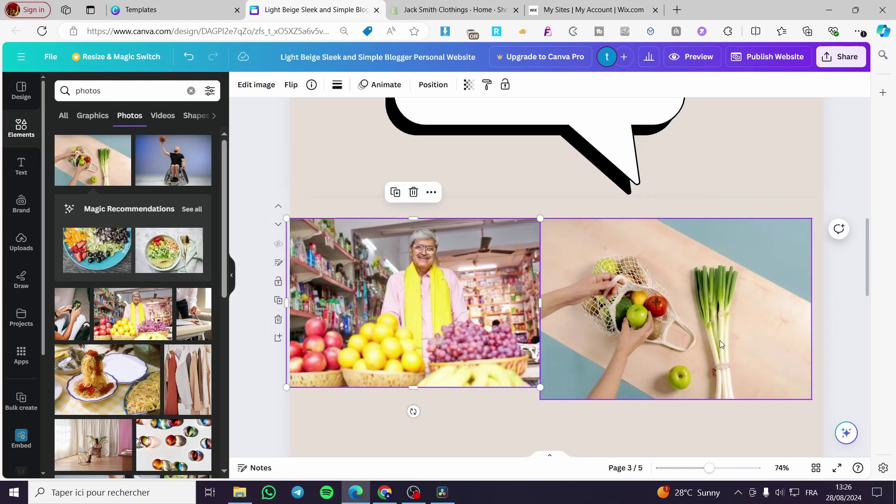
- Leave a narrow gap between the vendor and vegetables photos, trim the vendor photo's outer edge and match its height to the vegetables photo
left_click_drag(715, 337, 722, 336)
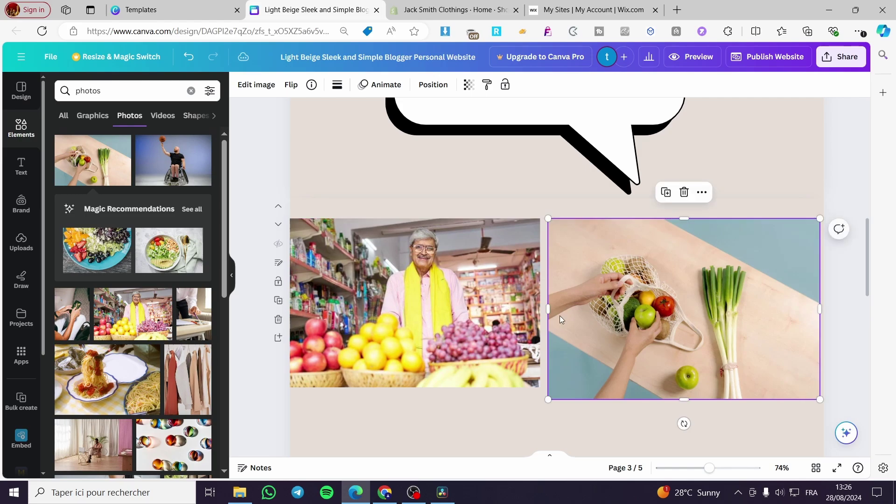
left_click(506, 310)
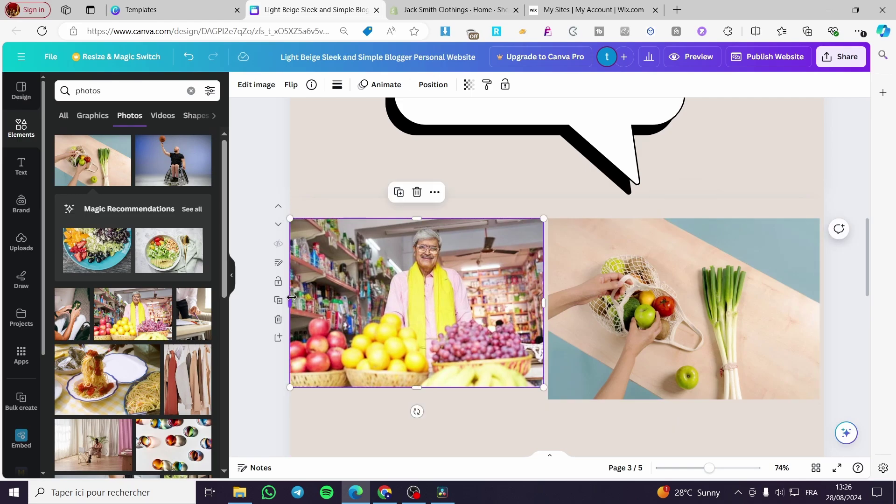
left_click_drag(291, 297, 297, 299)
scroll(411, 304, "down", 3)
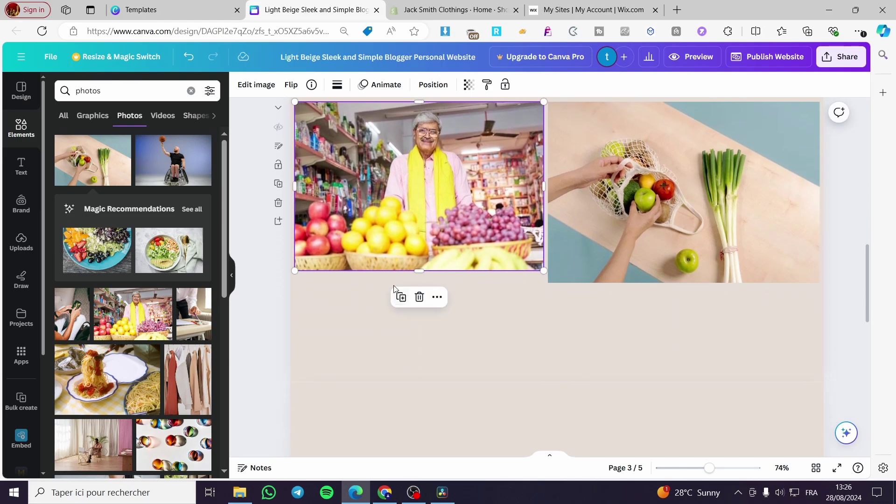
left_click_drag(419, 271, 411, 282)
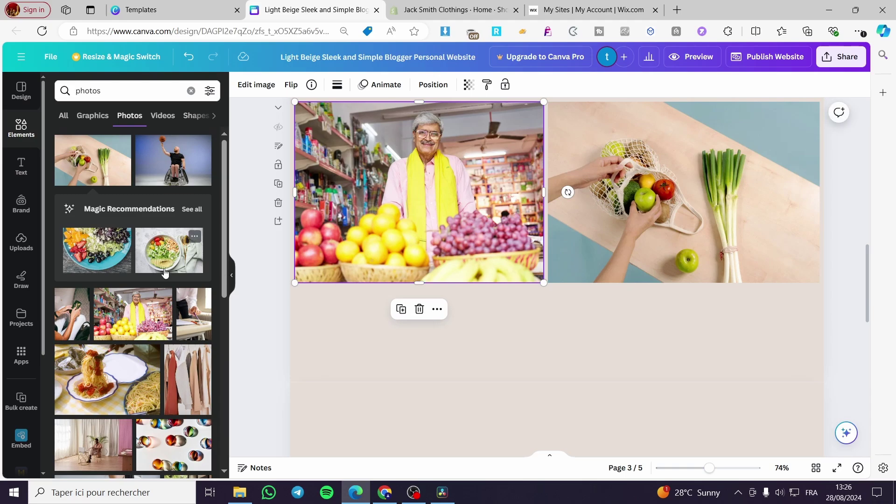
- Add the salad bowl with cutlery photo beneath the vendor photo, shrink it and widen it to the vendor photo's width
left_click(146, 265)
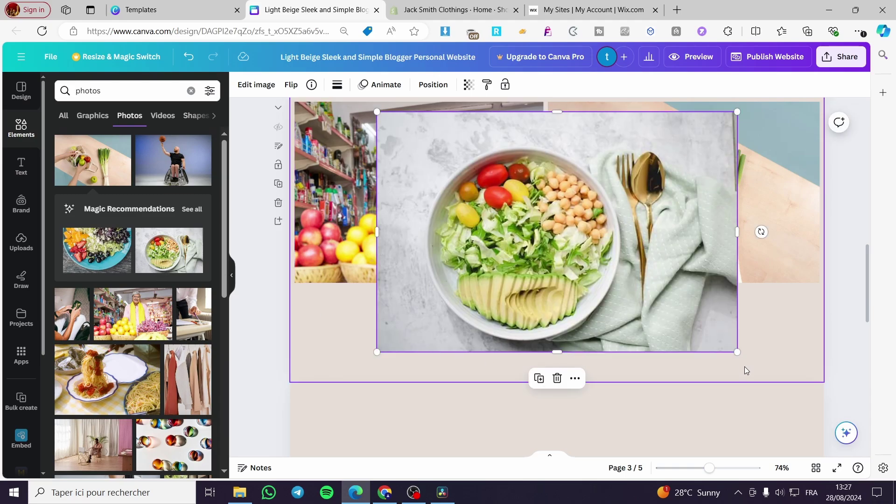
left_click_drag(737, 352, 565, 267)
left_click_drag(517, 206, 437, 380)
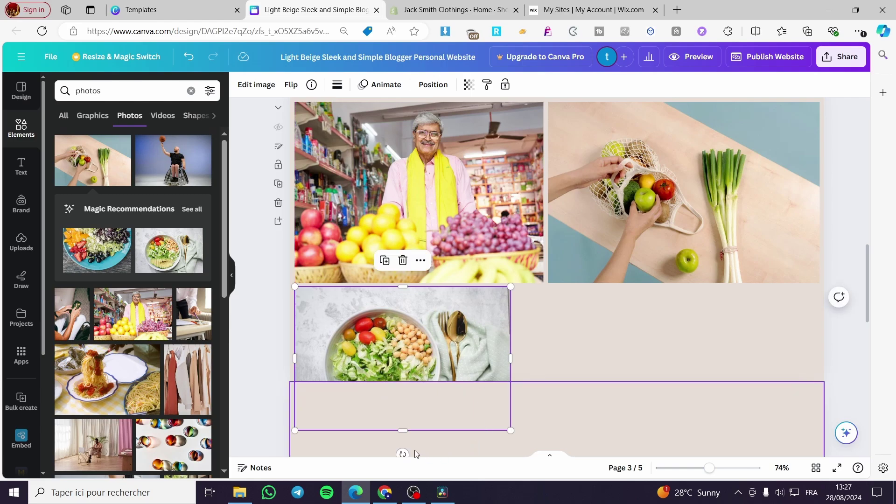
left_click_drag(510, 429, 428, 376)
left_click_drag(427, 329, 544, 329)
- Add the colorful salad on blue plate photo beneath the vegetables photo and crop it to complete the two-by-two grid
left_click_drag(84, 255, 693, 466)
scroll(698, 422, "down", 5)
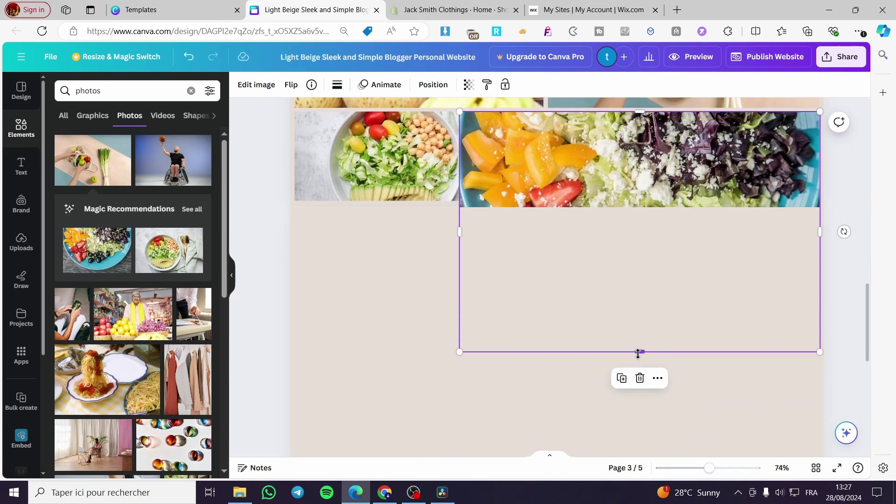
left_click_drag(639, 352, 617, 198)
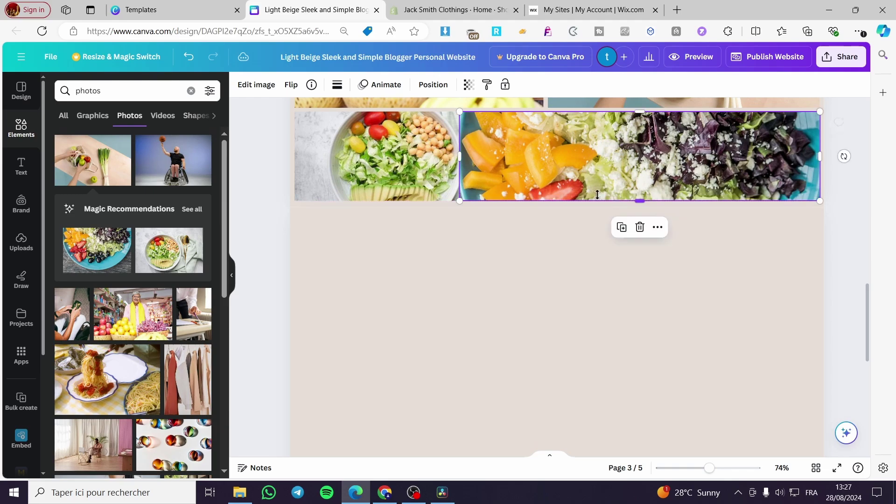
left_click_drag(458, 152, 548, 161)
scroll(559, 340, "up", 5)
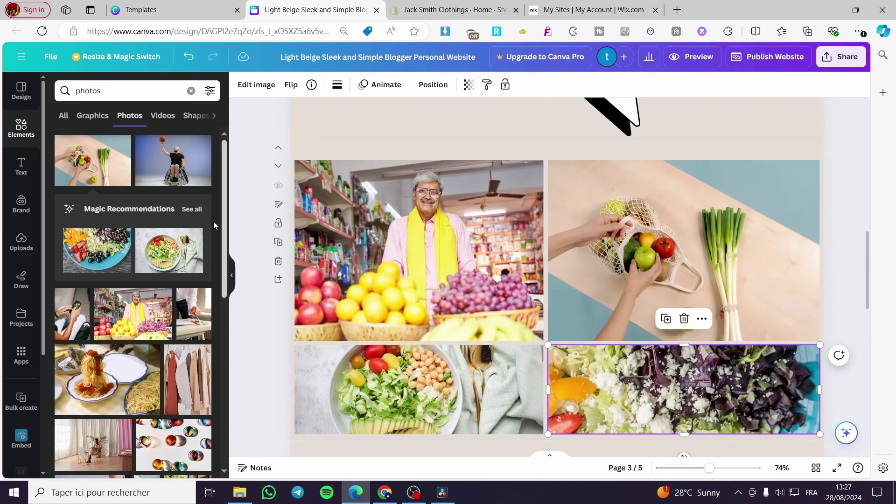
- Add a heading reading "Portfolio" to the third page, shrink it to font size 27.8 and place it above the vendor photo's upper-left corner
left_click(24, 174)
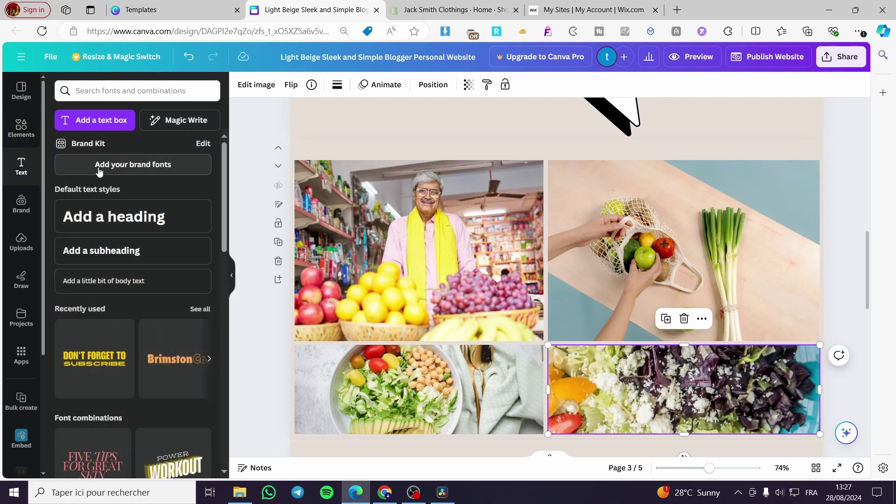
left_click(120, 216)
type("Por")
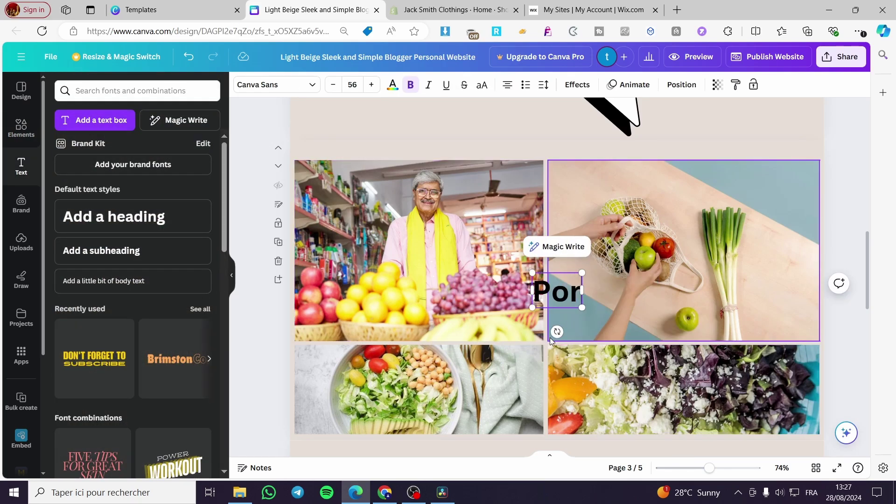
type("tfolio")
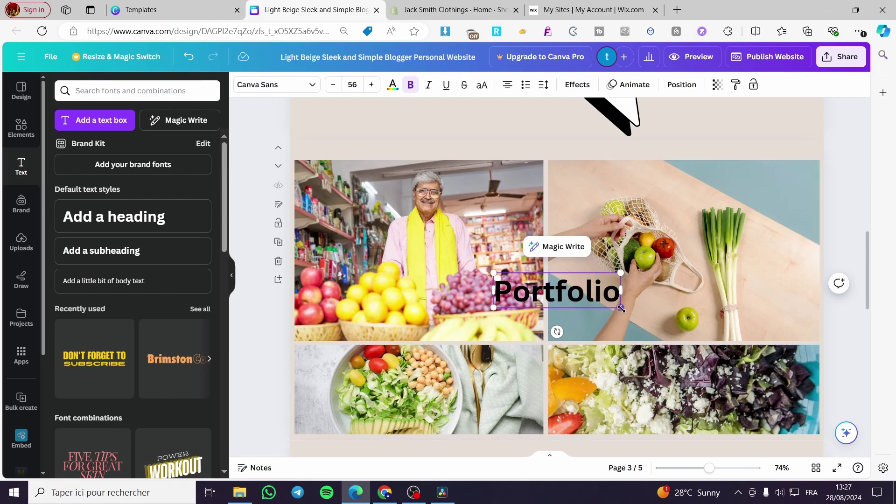
left_click_drag(620, 308, 354, 158)
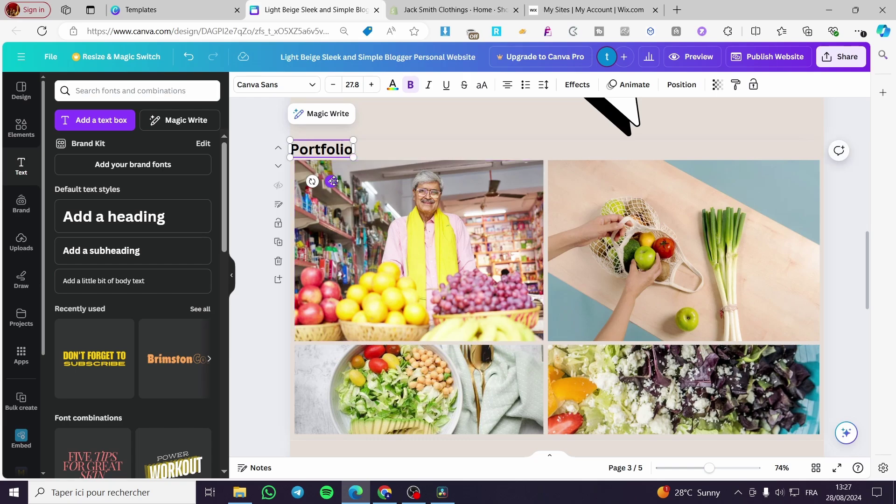
- Add the spaghetti photo to the fourth page, shrink it, place it in the page's left half and extend it downward into a taller crop
scroll(845, 324, "down", 5)
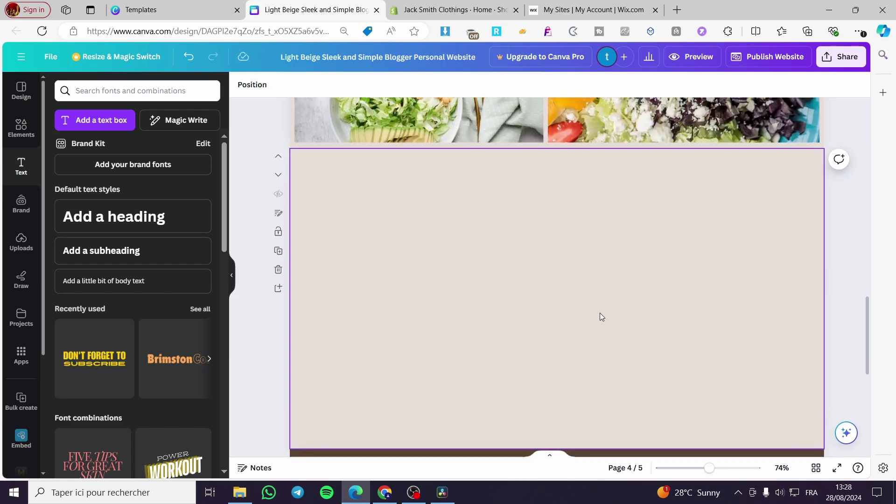
left_click(600, 317)
scroll(589, 318, "up", 2)
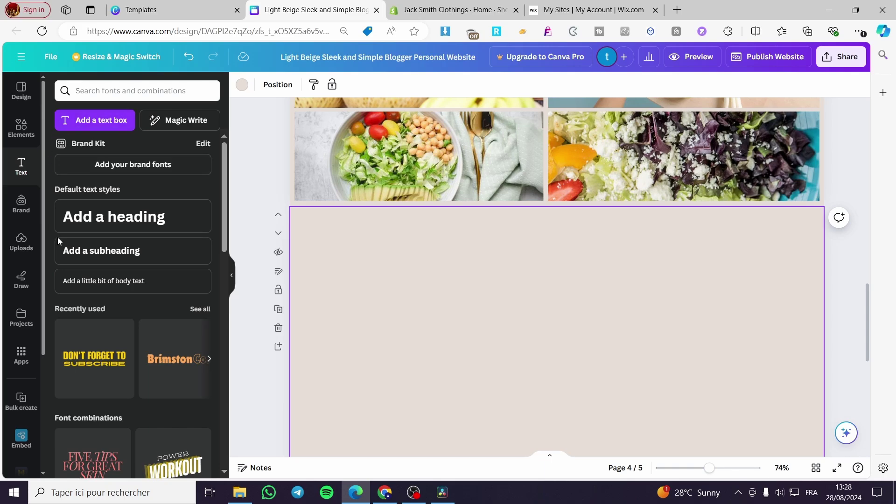
left_click(19, 125)
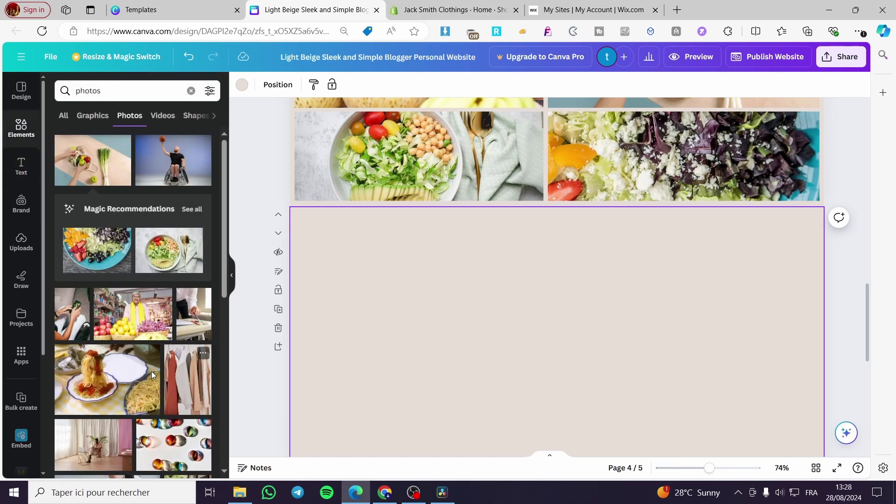
left_click(120, 375)
scroll(624, 353, "down", 2)
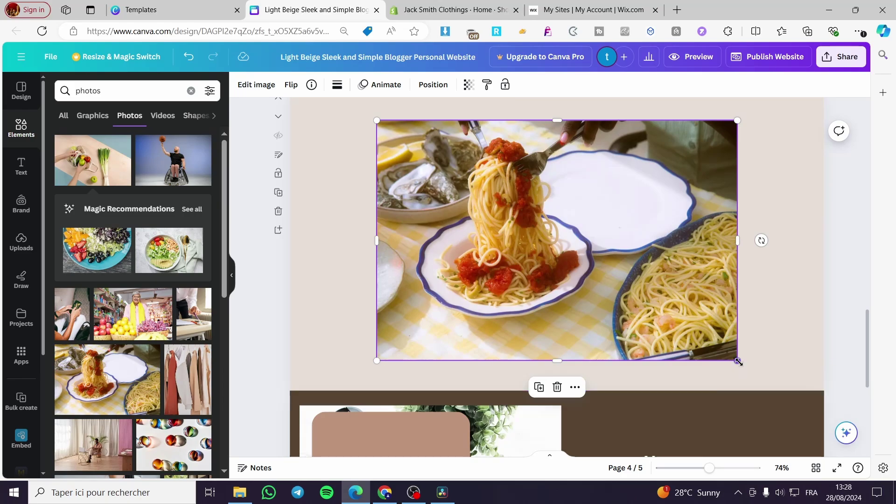
left_click_drag(738, 361, 541, 304)
left_click_drag(467, 196, 411, 192)
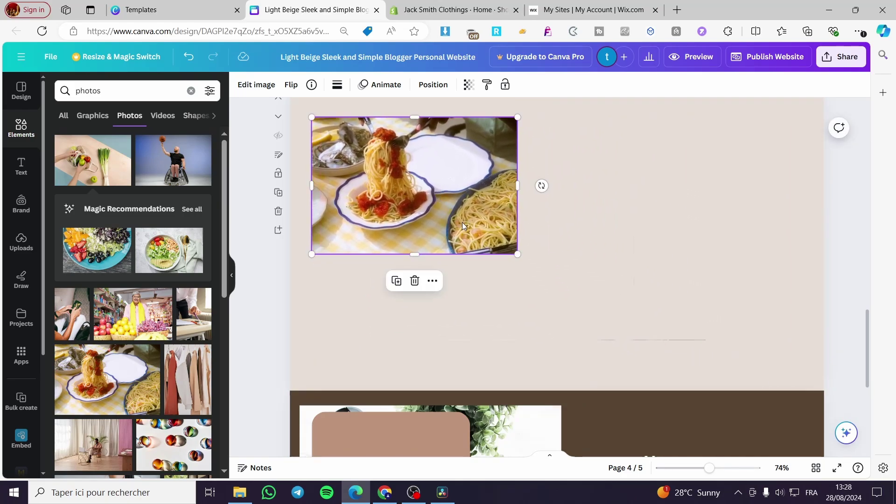
scroll(460, 235, "up", 2)
left_click_drag(460, 235, 437, 223)
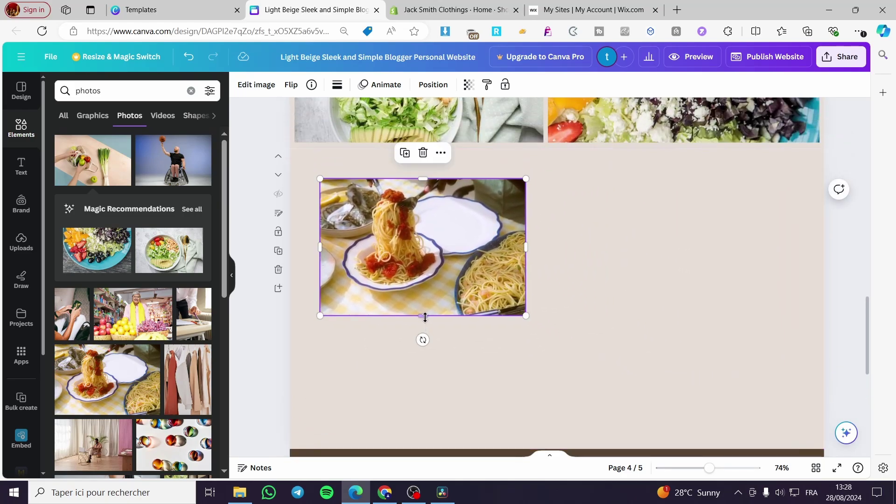
left_click_drag(423, 318, 422, 395)
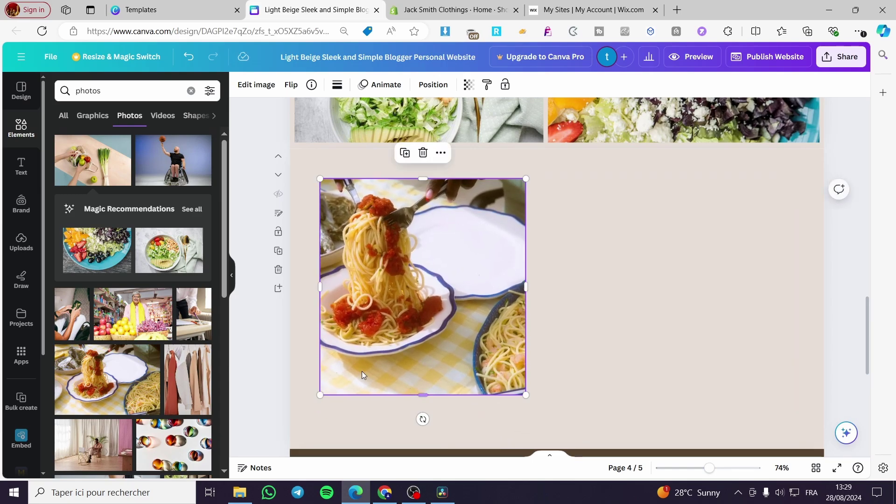
- Add a rounded square shape beside the spaghetti photo and enlarge it to fill the page's right half at the photo's height
left_click(18, 135)
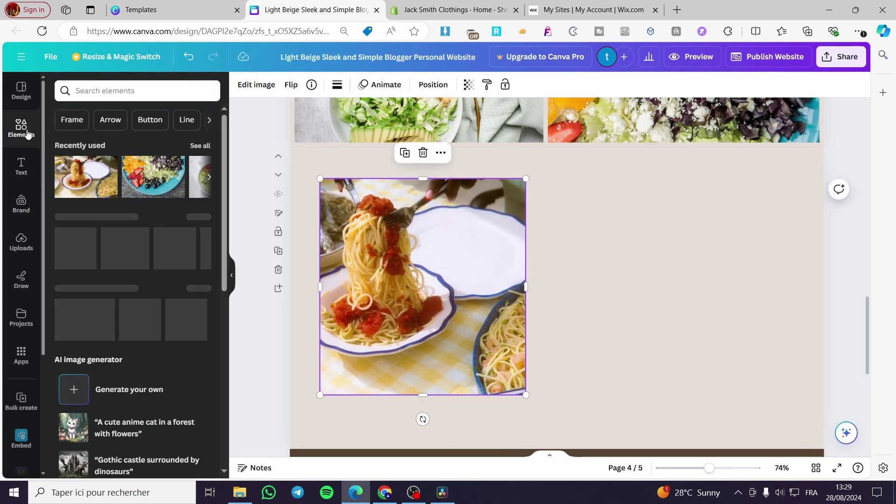
left_click(105, 247)
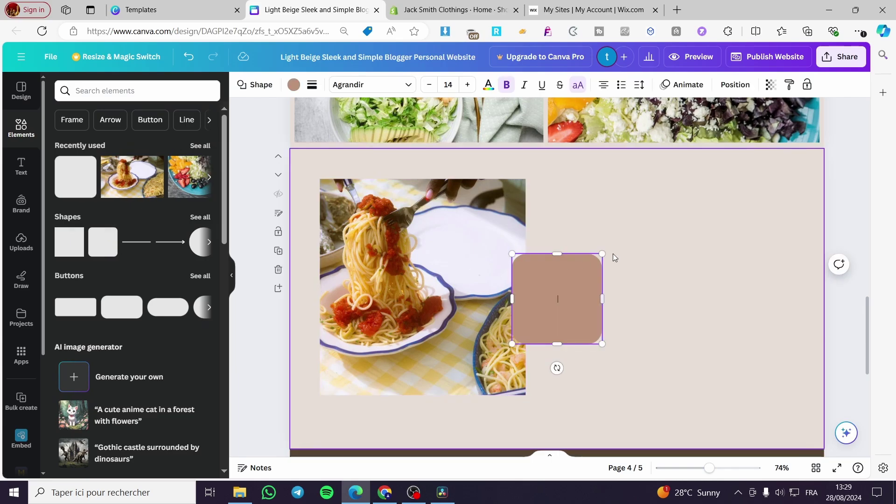
left_click_drag(571, 270, 583, 202)
left_click_drag(624, 270, 813, 395)
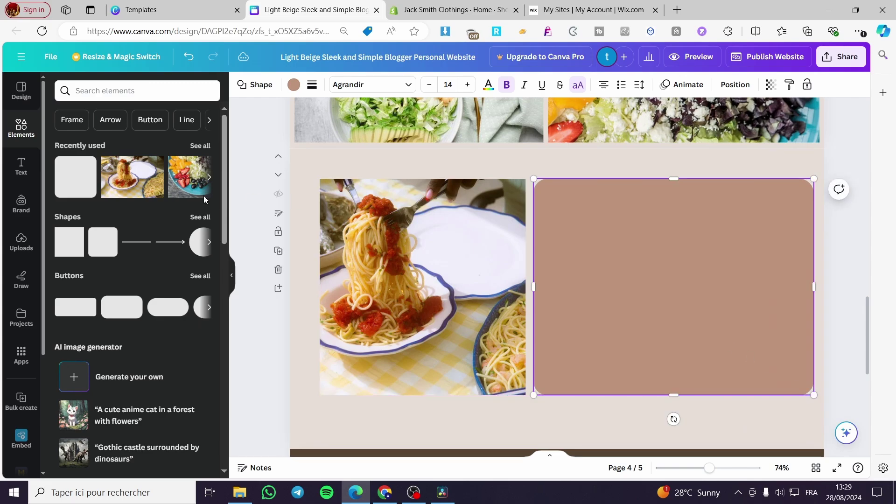
- Try the gold and light gray photo colors on the rounded shape, and fill it with solid white
left_click(292, 84)
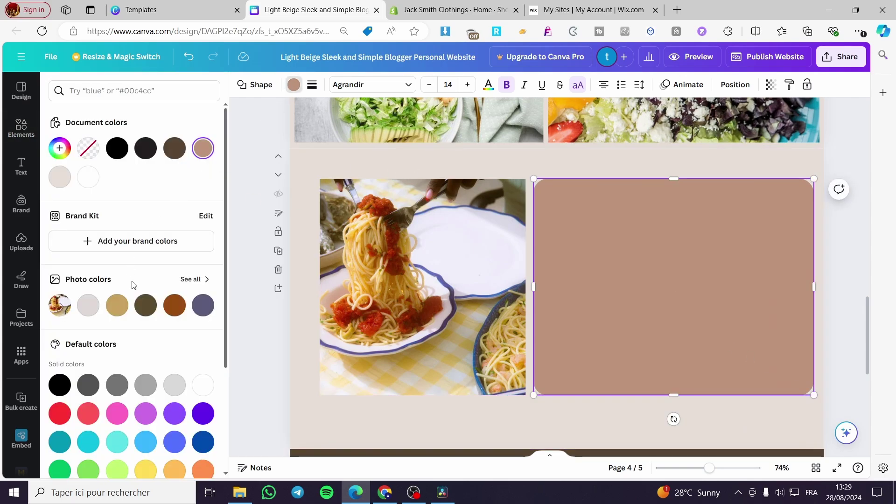
left_click(117, 305)
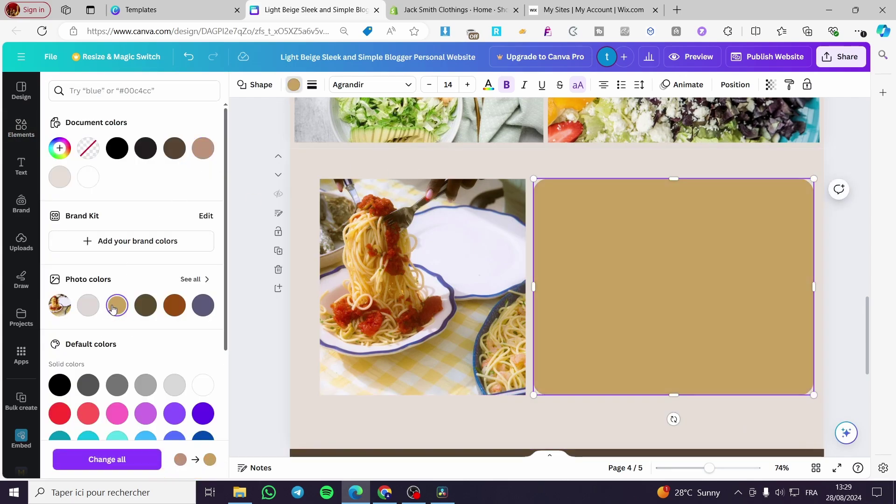
left_click(88, 306)
left_click(203, 386)
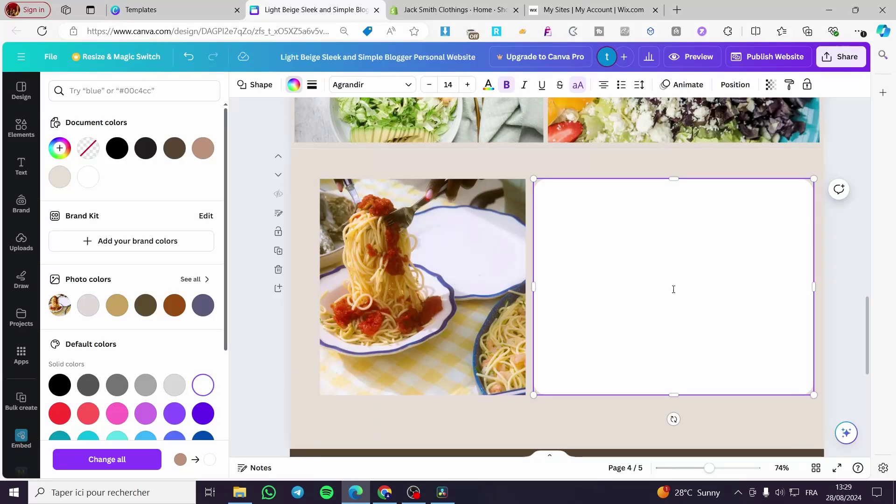
key("Escape")
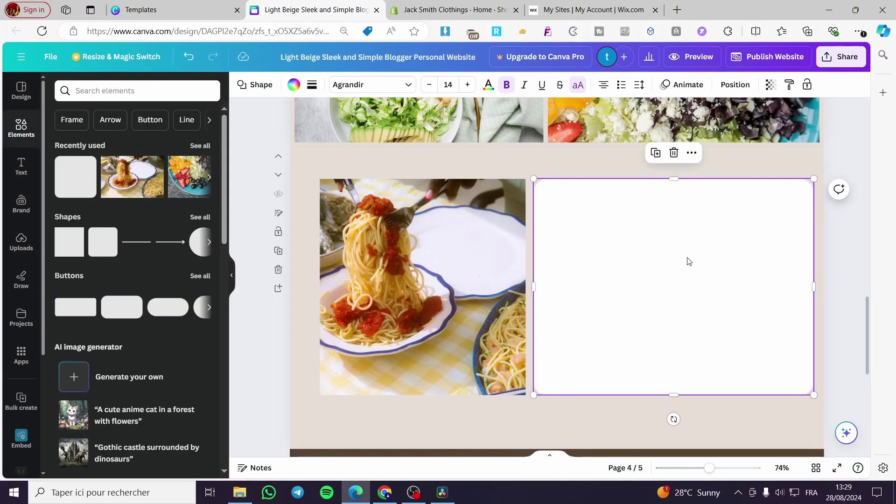
- Add a heading reading "How to make Pasta", shrink it to font size 36.7 and place it at the top of the white rounded shape
left_click(21, 166)
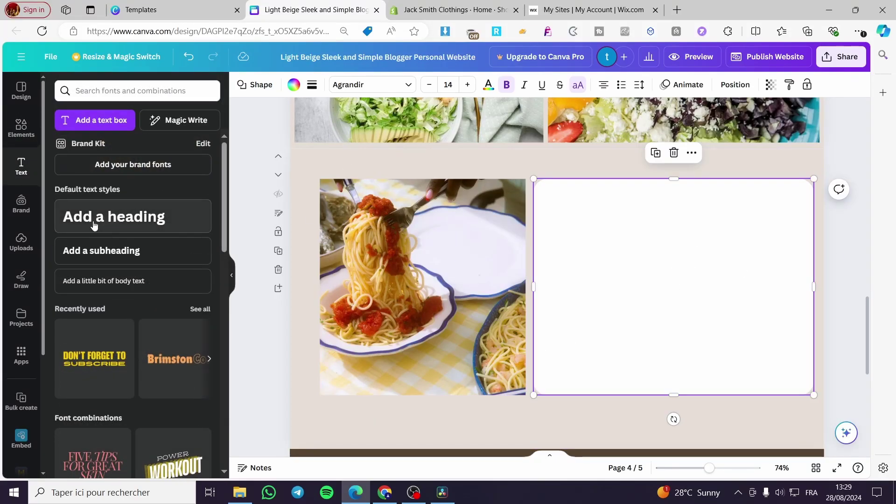
left_click_drag(123, 216, 658, 412)
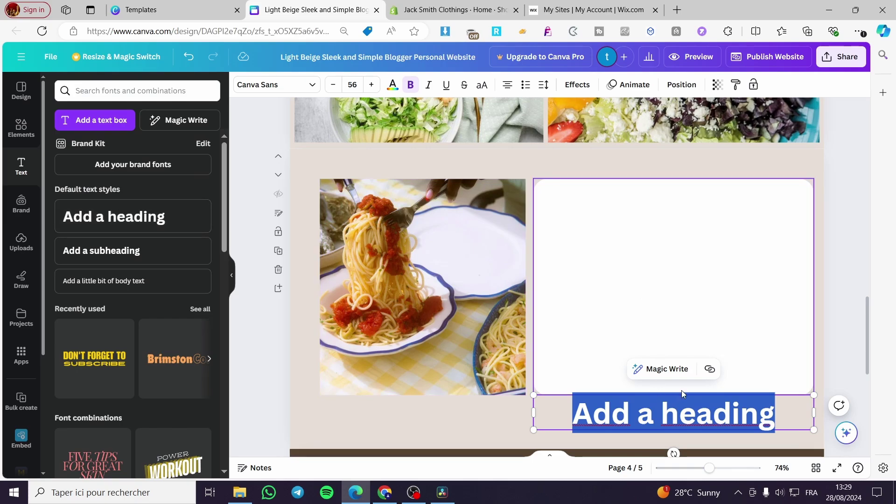
type("How ")
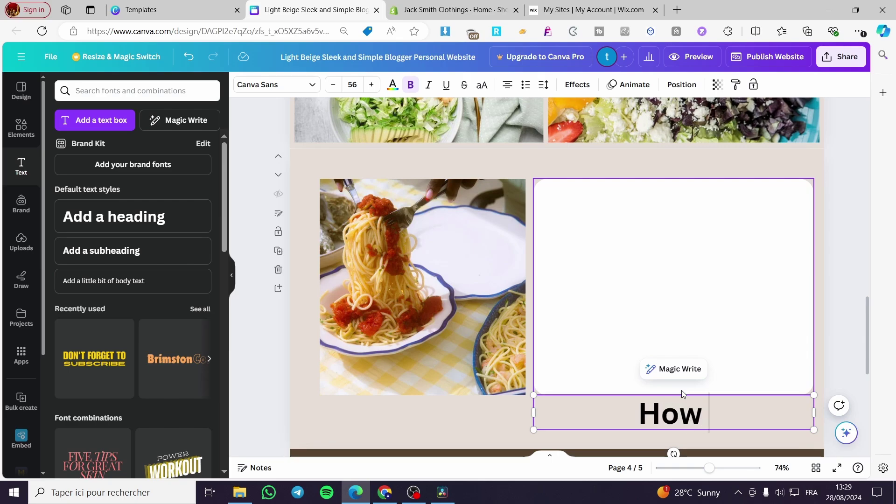
type("to ma")
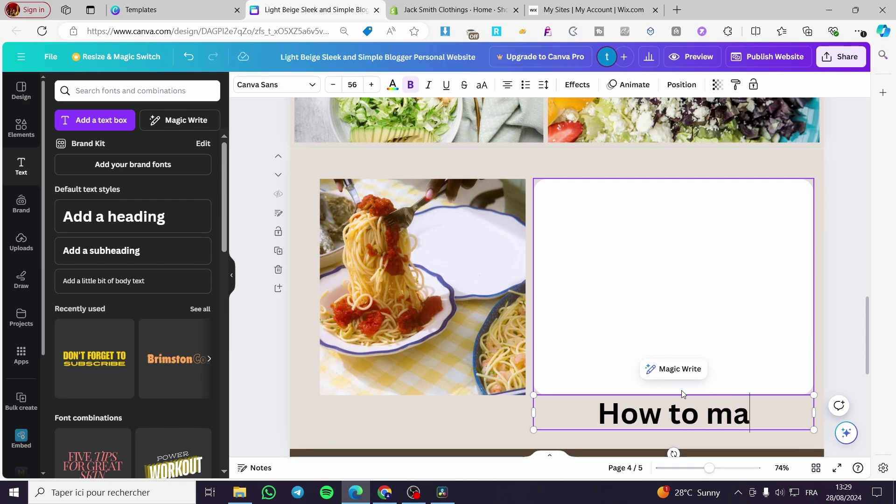
type("ke Pasta")
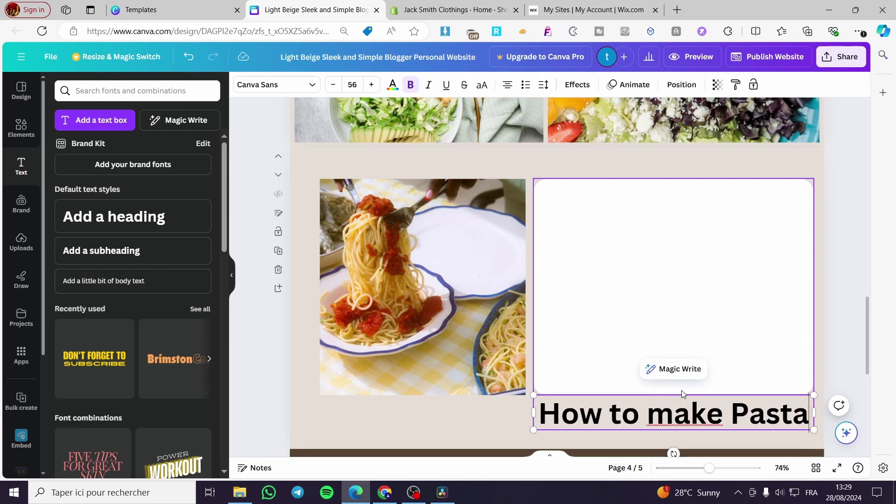
left_click_drag(813, 430, 717, 418)
left_click_drag(634, 441, 680, 235)
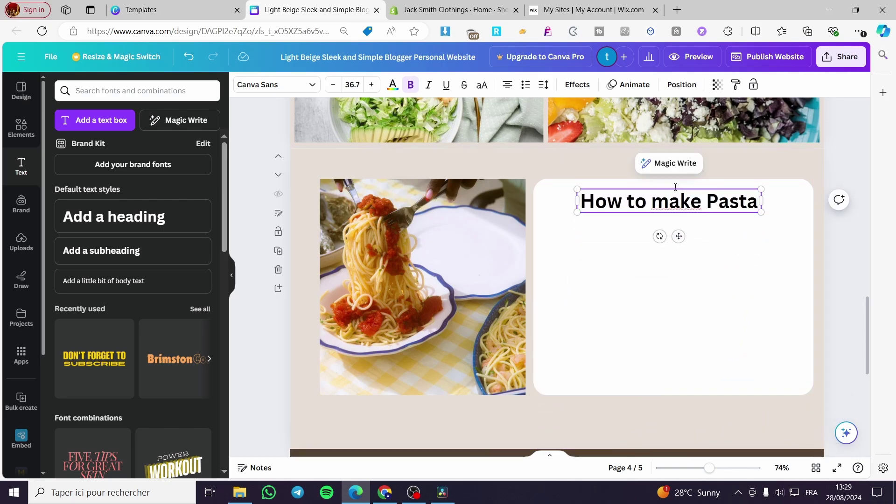
- Duplicate the pasta heading just below the original and change the copy's text to "Blog"
left_click(682, 250)
left_click(682, 206)
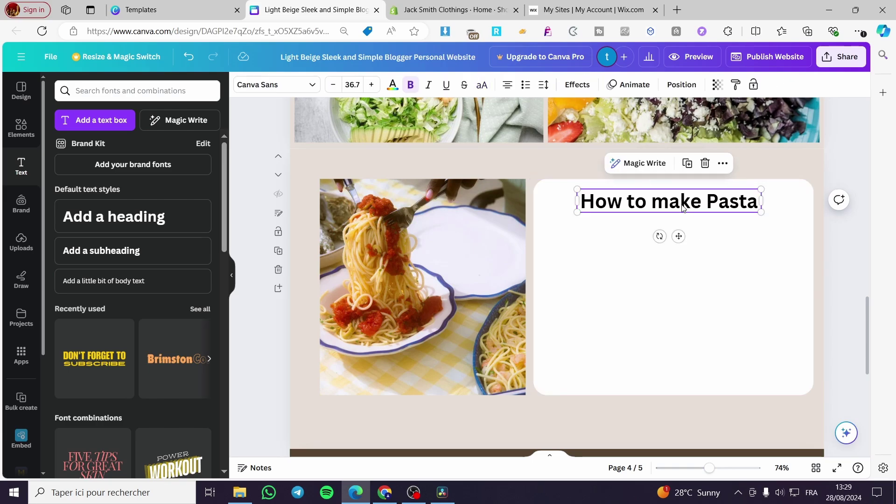
left_click(684, 165)
left_click_drag(685, 242, 658, 284)
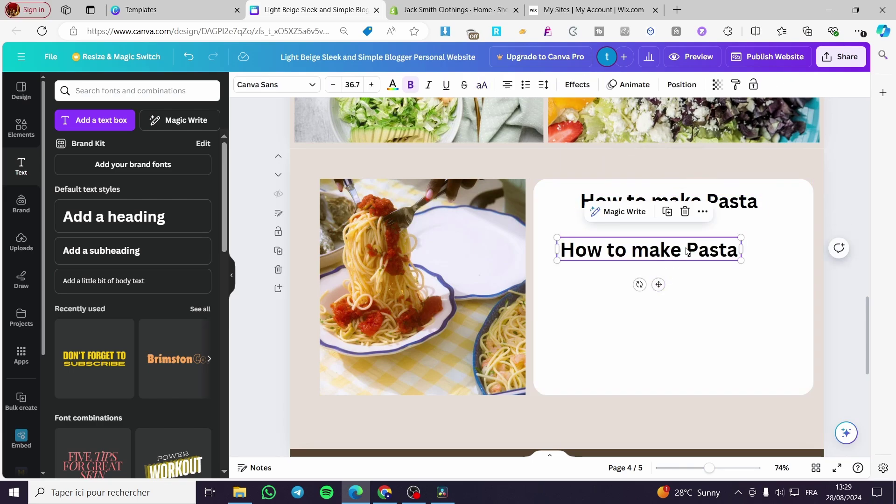
double_click(686, 248)
type("Blog")
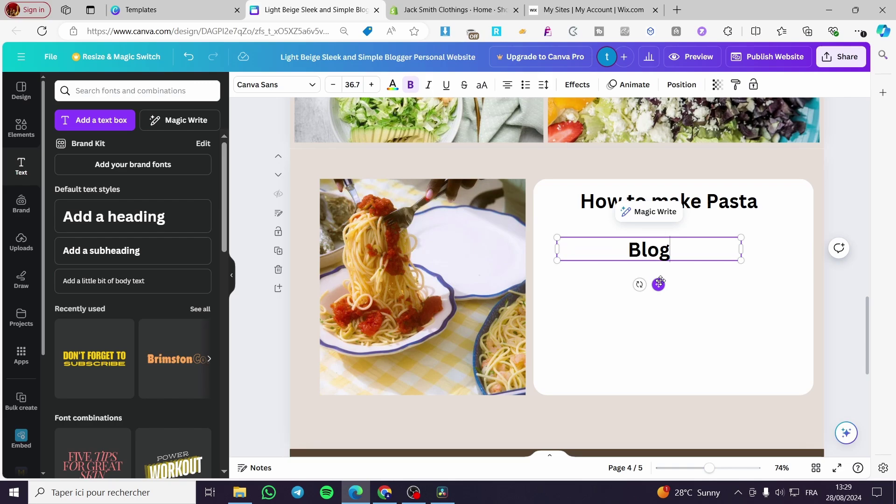
- Move the "Blog" heading above the spaghetti photo's upper-left corner and shrink it to font size 35
left_click_drag(659, 281, 333, 196)
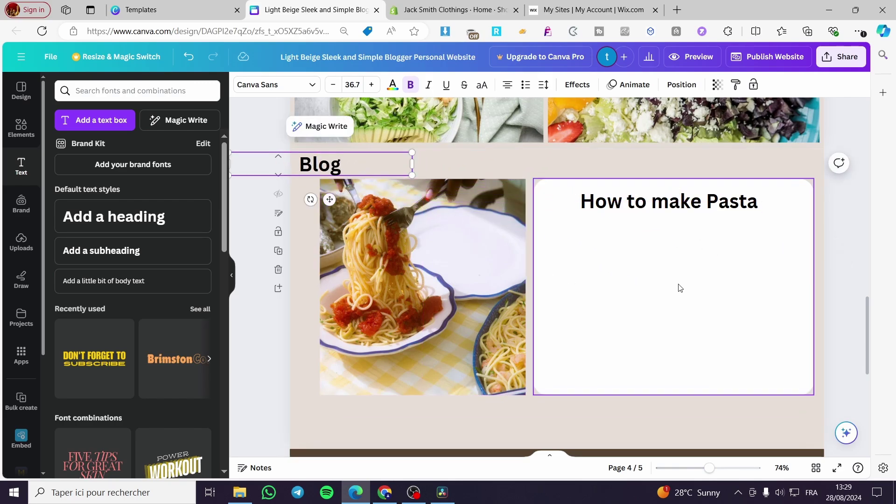
left_click(468, 170)
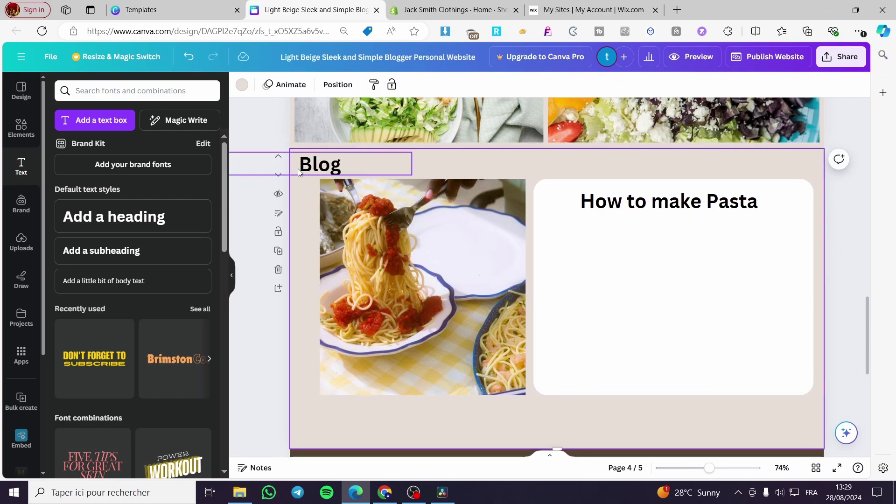
left_click(377, 171)
left_click_drag(410, 173, 400, 176)
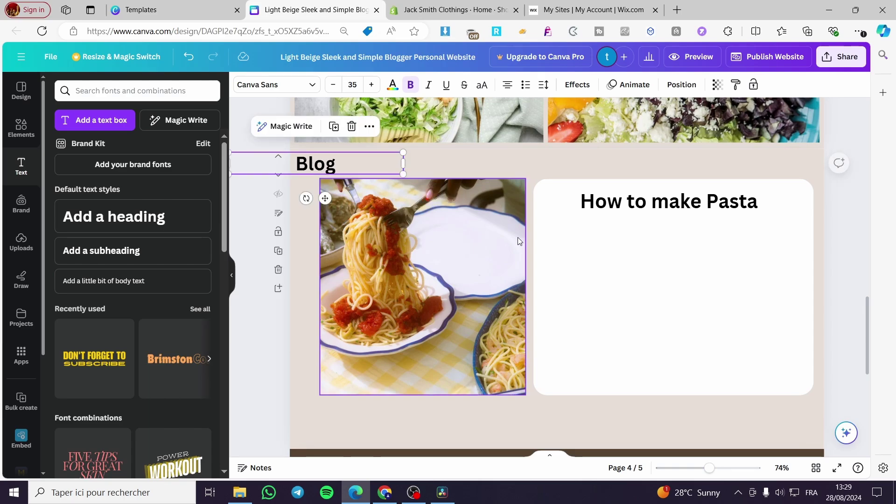
- Add a text box under the pasta heading with the lines "-Pasta", "-200g of tomato", "-Meat Balls" and a final "-"
left_click(647, 274)
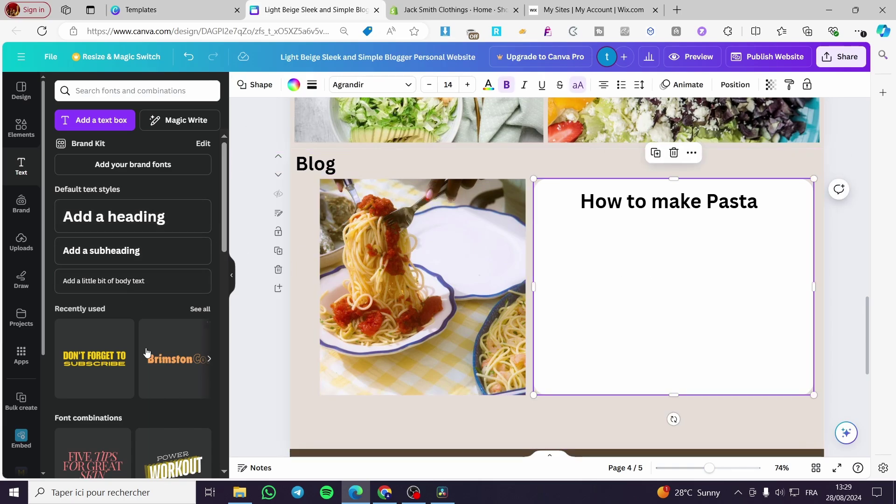
left_click(114, 120)
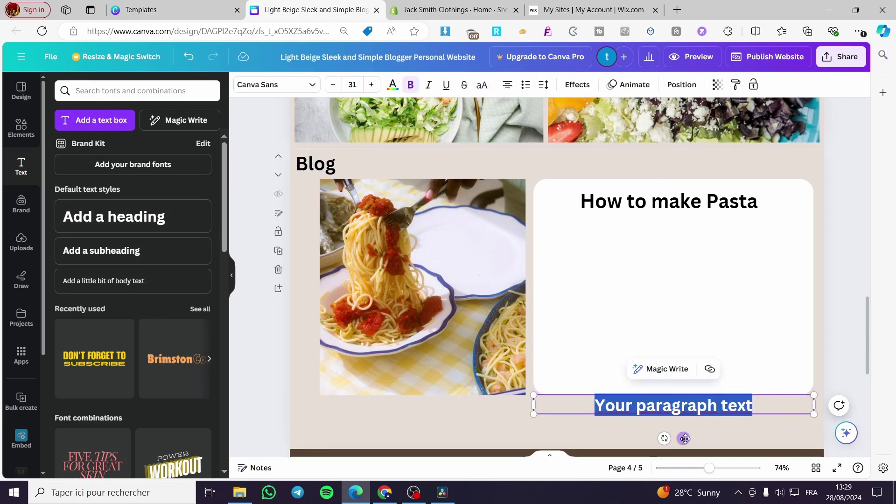
left_click_drag(680, 436, 676, 273)
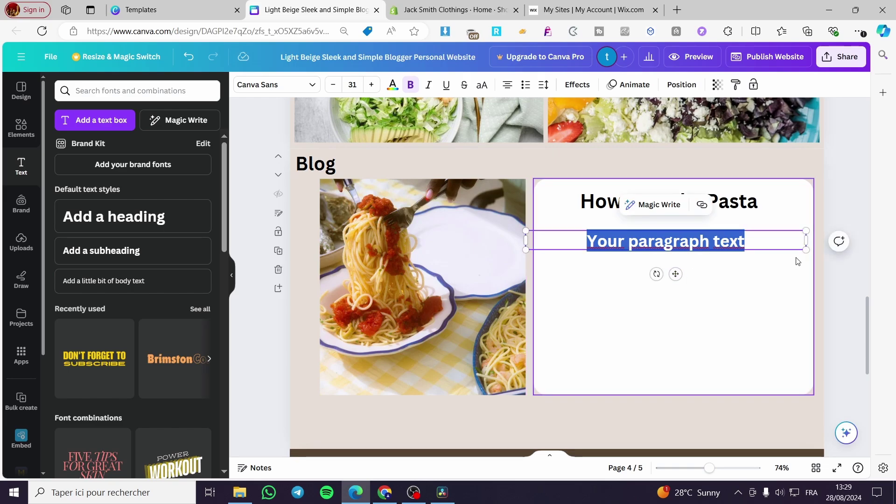
type("-")
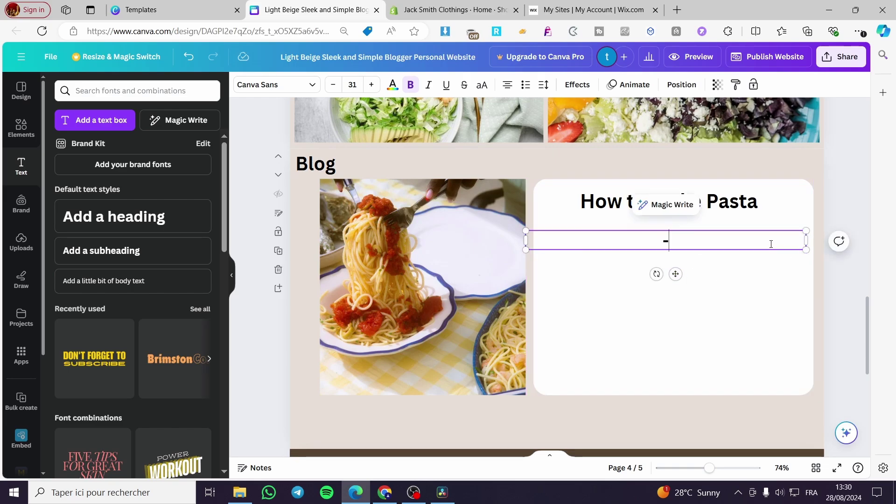
type("Pasta")
key("Return")
type("-200g of")
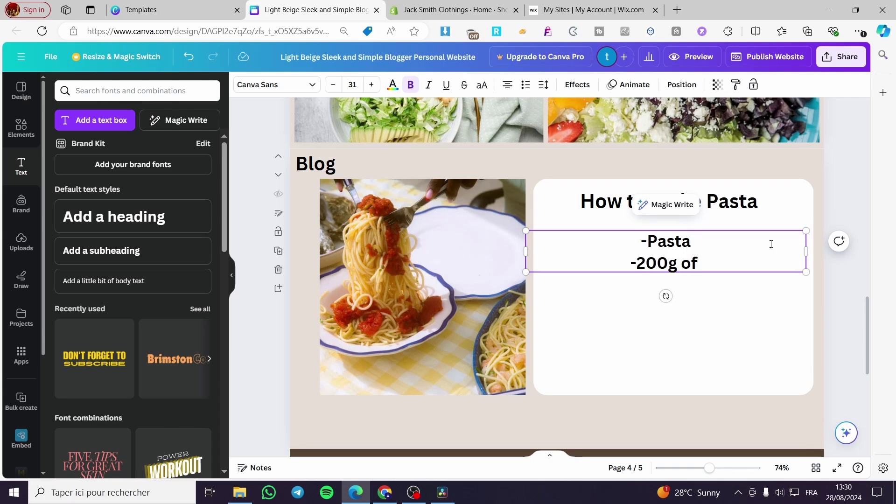
type(" tomato")
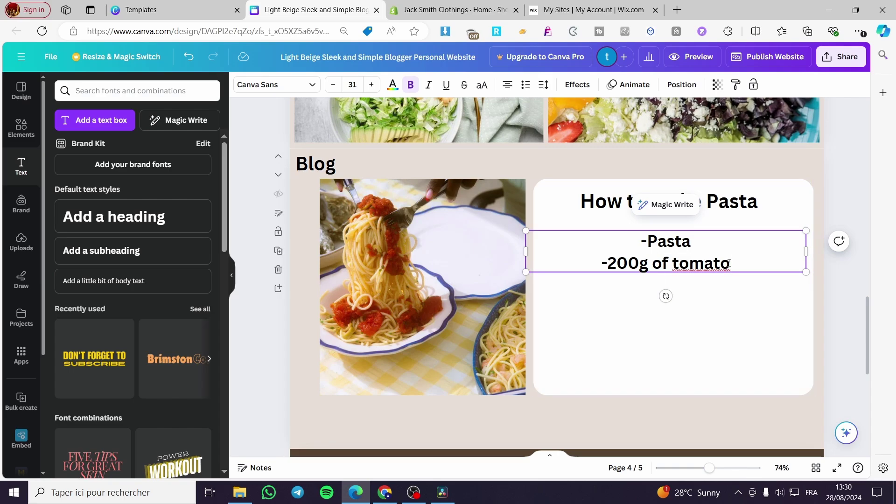
type("s")
key("BackSpace")
key("Return")
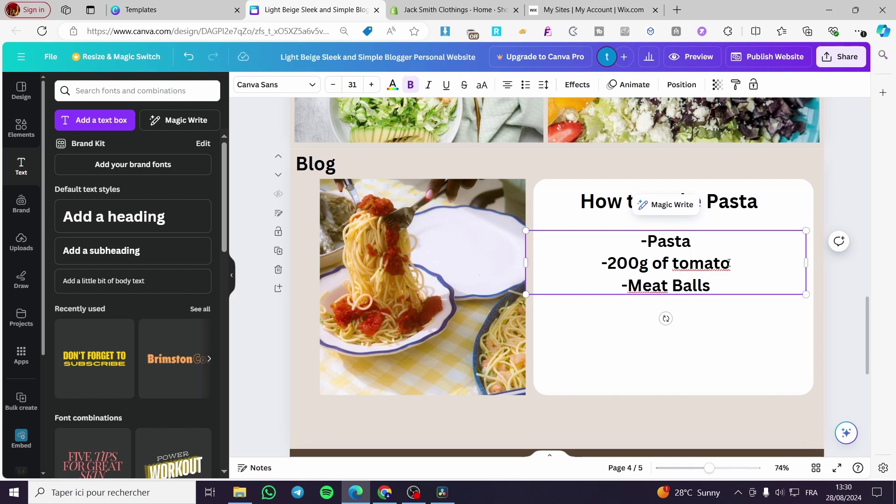
key("Return")
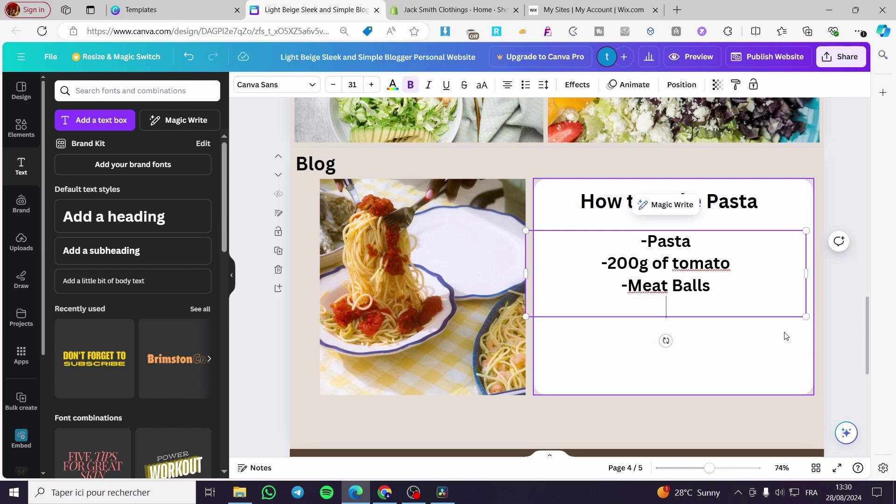
left_click(838, 312)
- Left-align the three ingredient lines, shift the text box inside the white shape and narrow it to fit
left_click(609, 278)
left_click(608, 267)
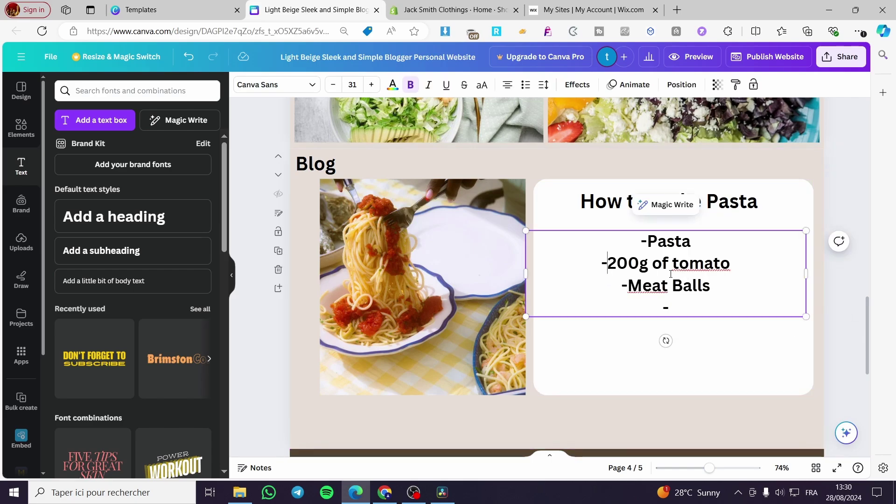
left_click_drag(723, 290, 590, 248)
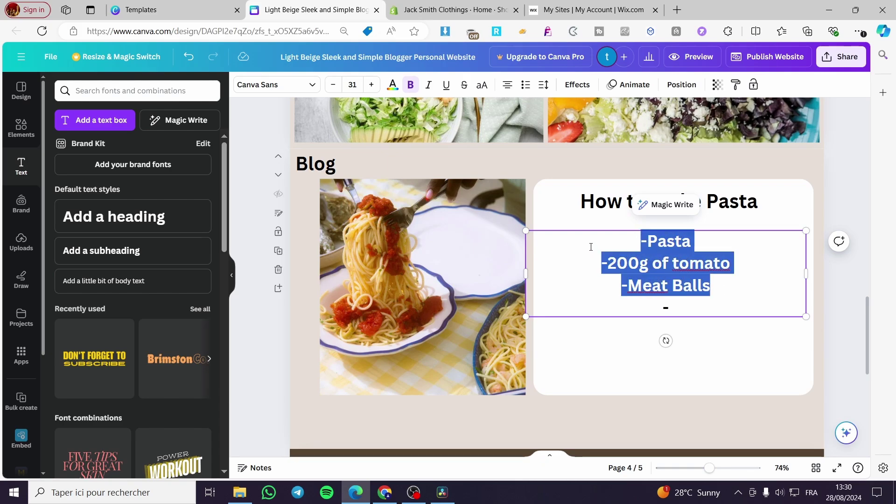
left_click(507, 85)
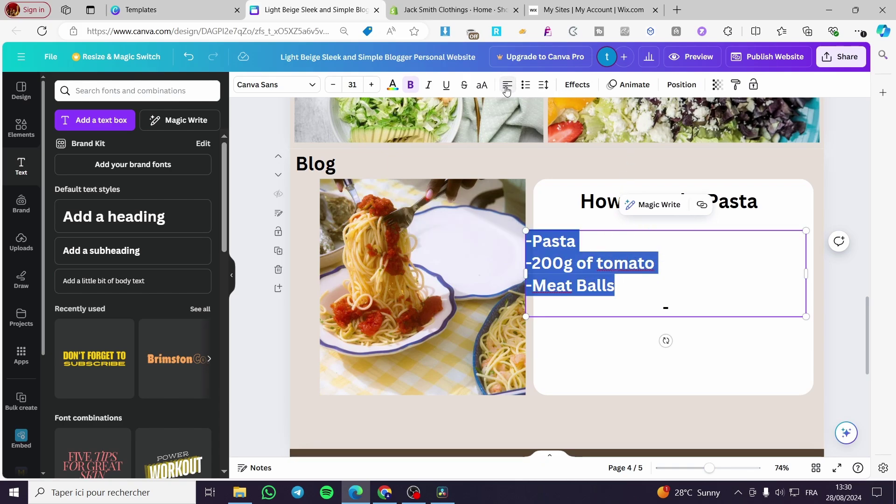
left_click(640, 310)
left_click_drag(640, 310, 629, 274)
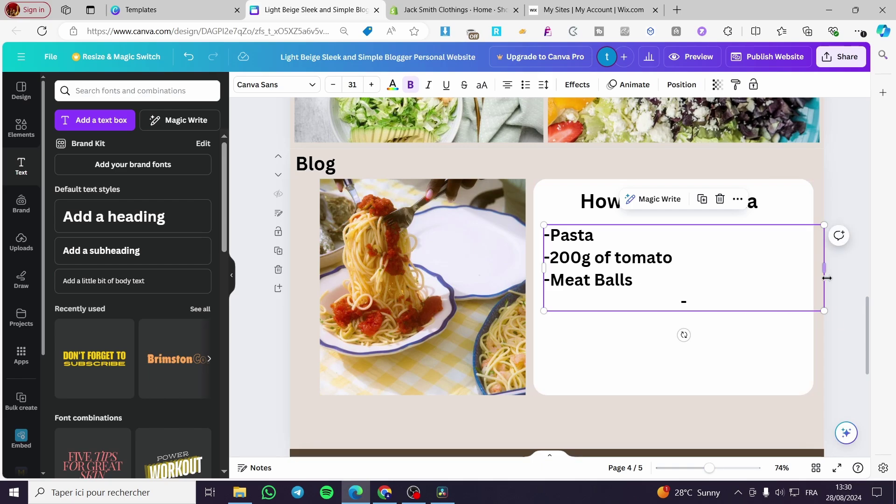
left_click_drag(826, 278, 779, 278)
left_click(821, 297)
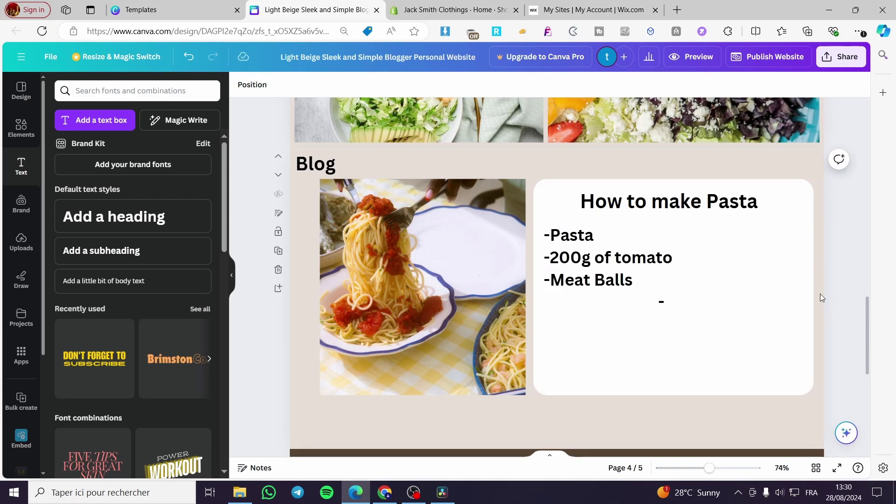
- Change the "PODCAST" label in the first page's navigation row to "HOME"
scroll(653, 362, "down", 10)
scroll(653, 362, "up", 14)
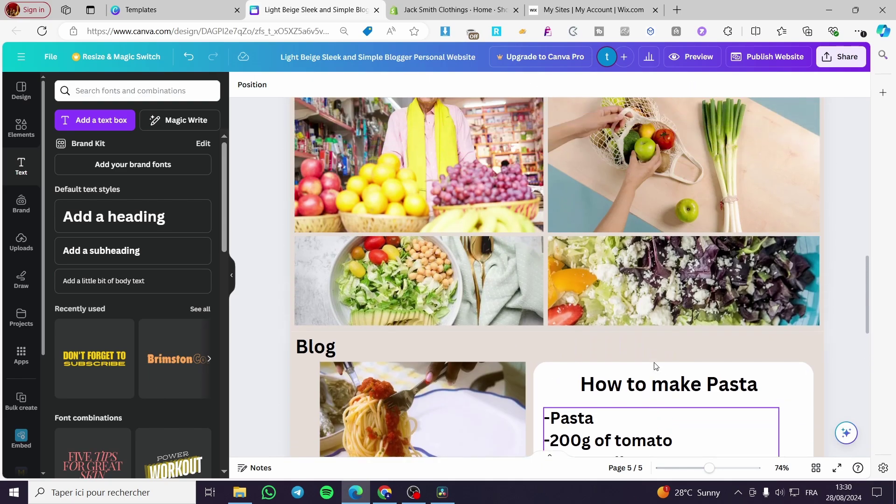
scroll(653, 367, "up", 15)
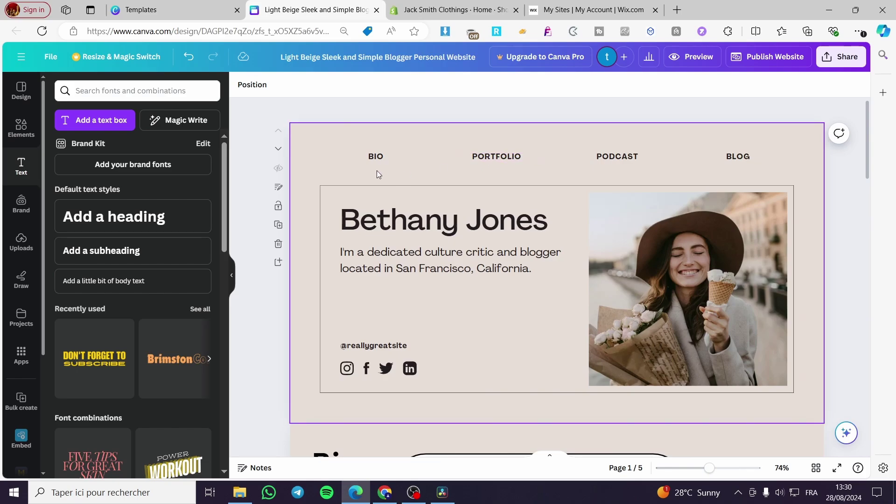
double_click(628, 156)
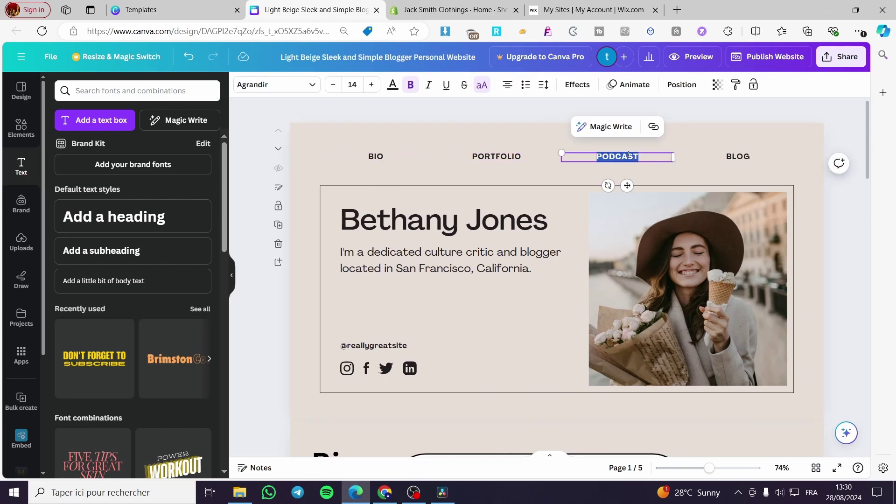
type("HOME")
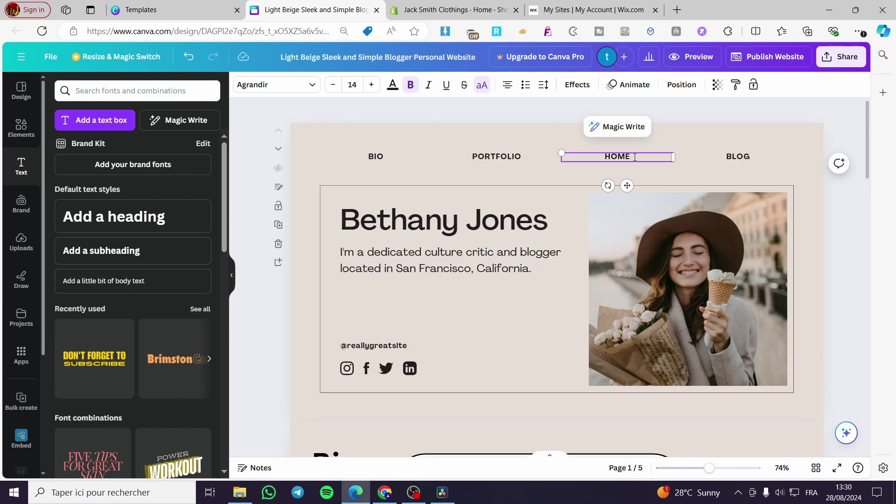
- Rearrange the navigation labels into one evenly spread row ordered HOME, BIO, PORTFOLIO, BLOG
left_click_drag(627, 185, 651, 160)
left_click(545, 138)
left_click_drag(495, 164, 528, 154)
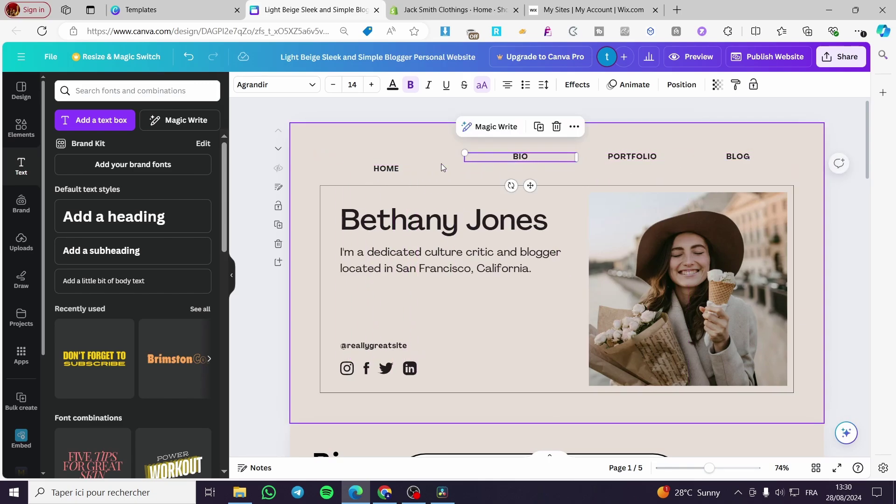
left_click_drag(391, 168, 386, 156)
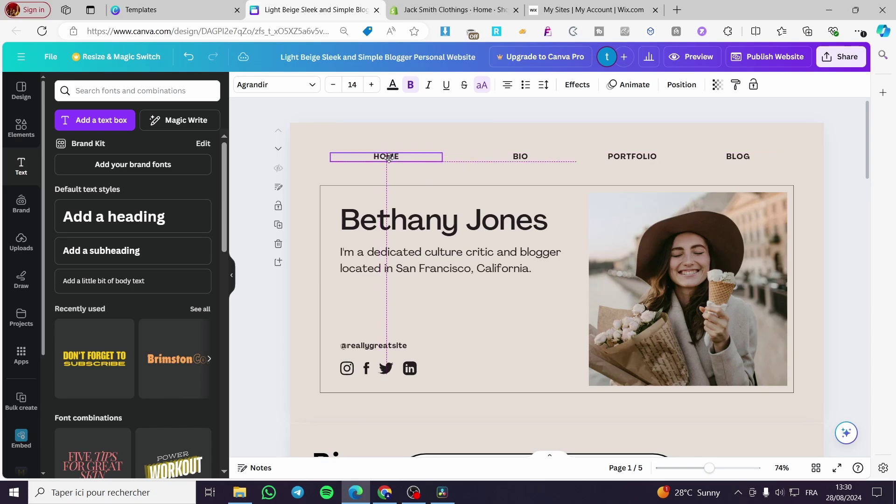
left_click(826, 315)
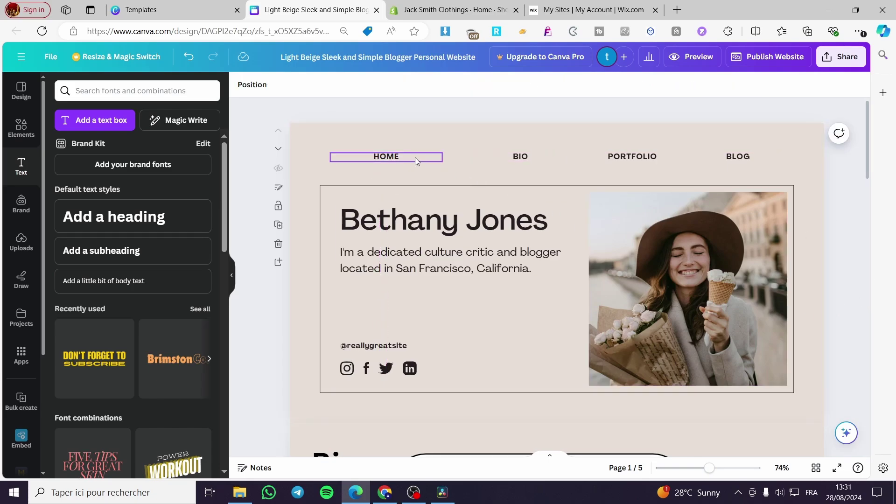
left_click_drag(529, 160, 519, 161)
left_click(386, 157)
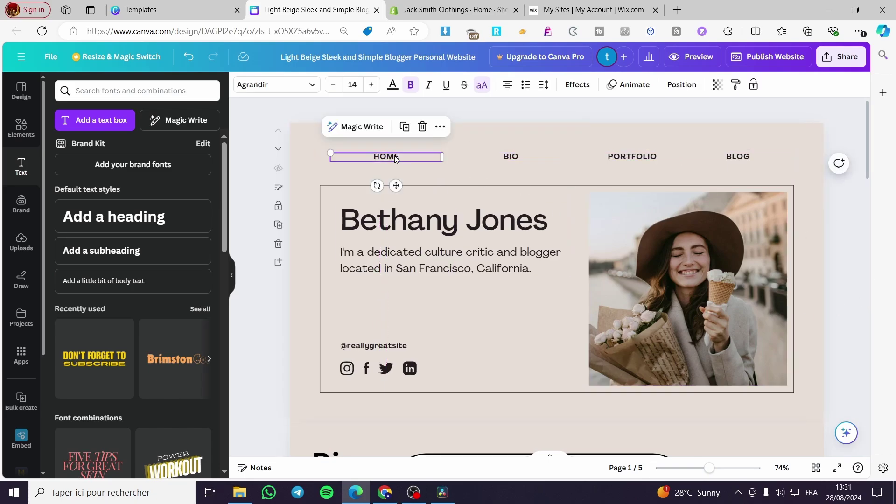
- Search the elements library for "menu" and look through the photo results
left_click(308, 156)
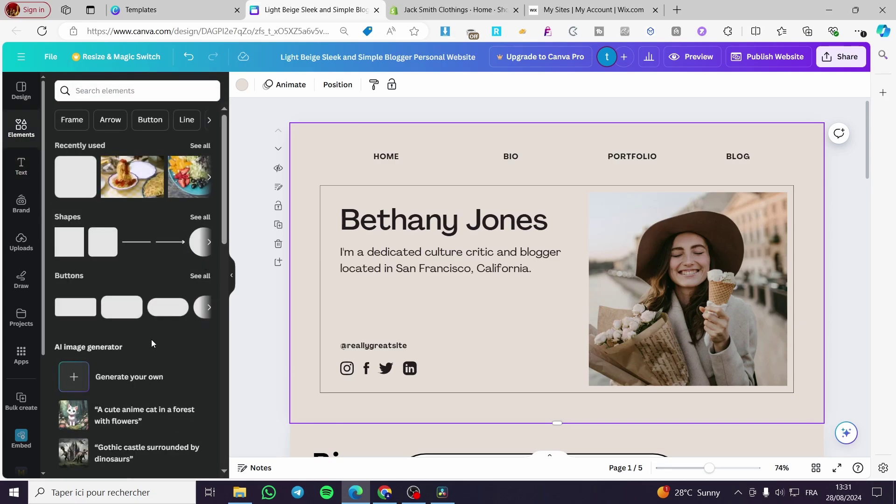
left_click(125, 93)
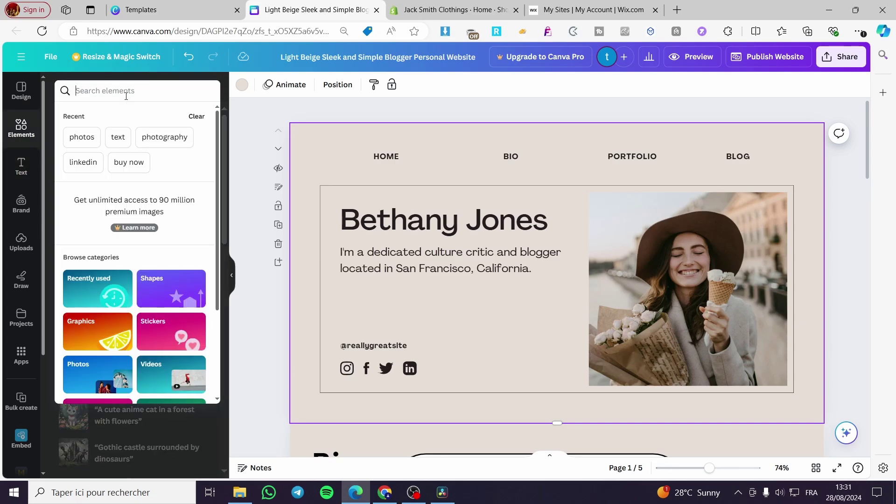
left_click(254, 120)
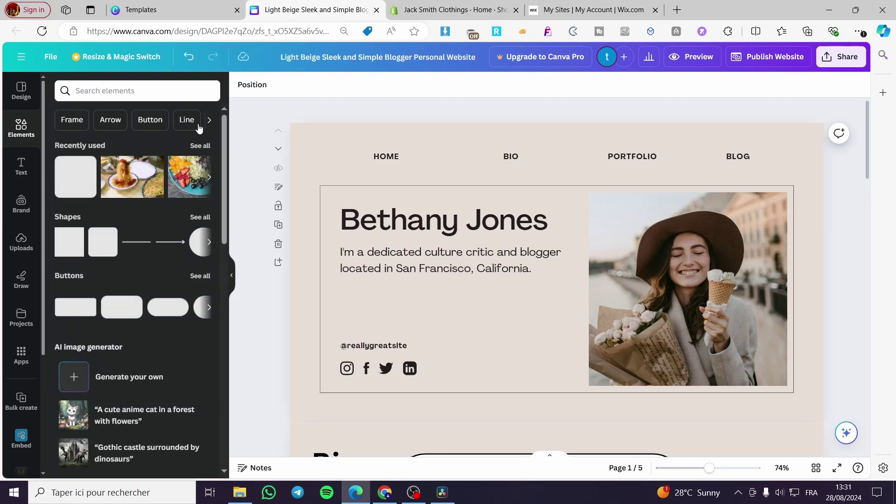
left_click(143, 99)
type("menu")
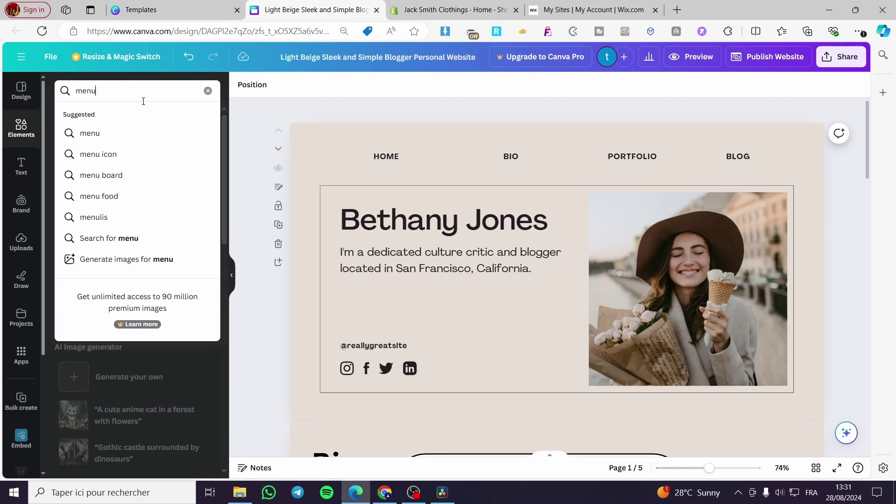
key("Return")
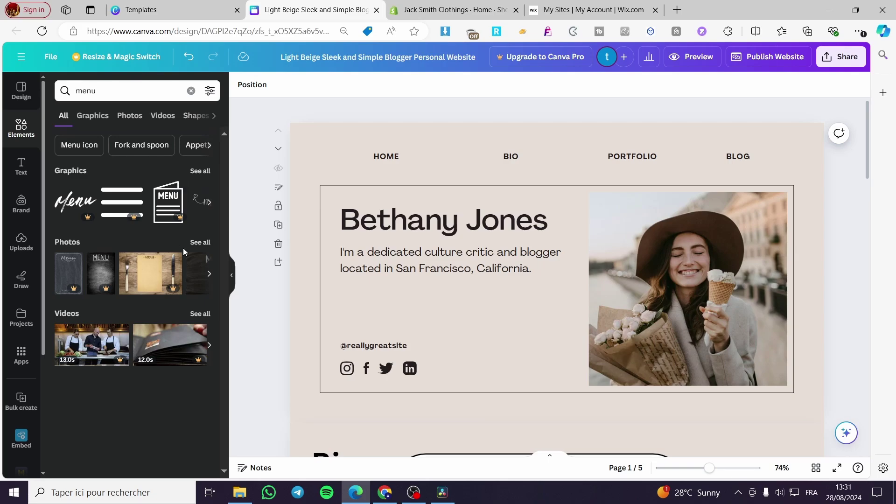
left_click(200, 243)
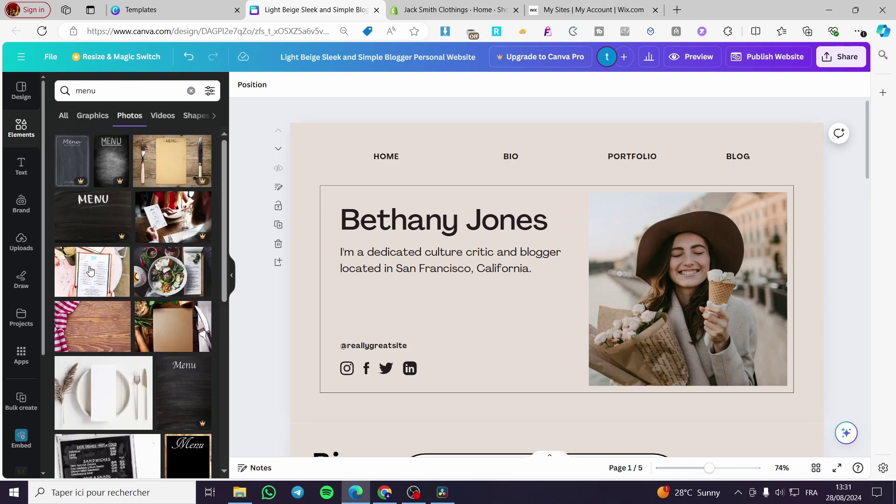
scroll(153, 360, "down", 5)
scroll(153, 360, "down", 4)
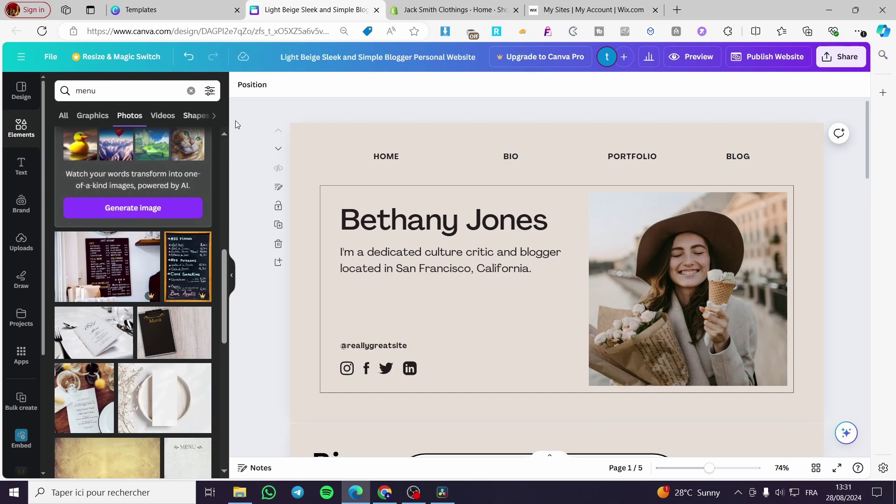
left_click(325, 138)
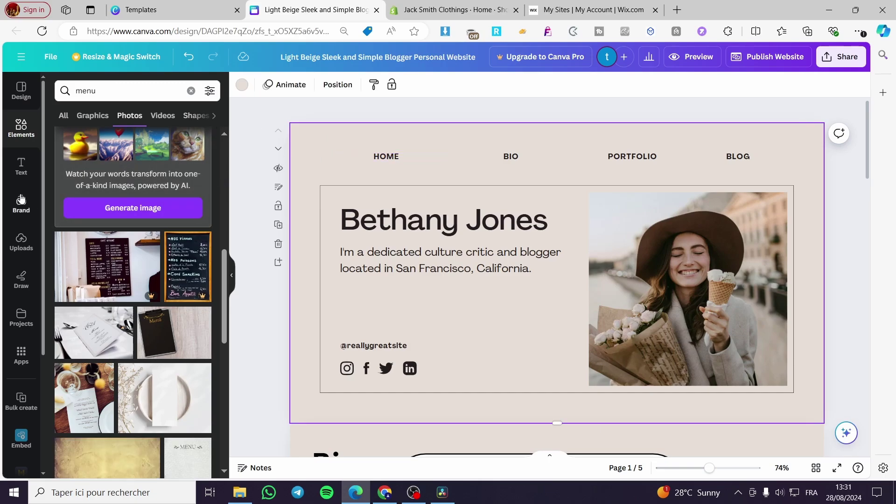
- Add a heading to the first page reading "Menu", followed by three lines that each hold a "-"
left_click(21, 166)
left_click(134, 219)
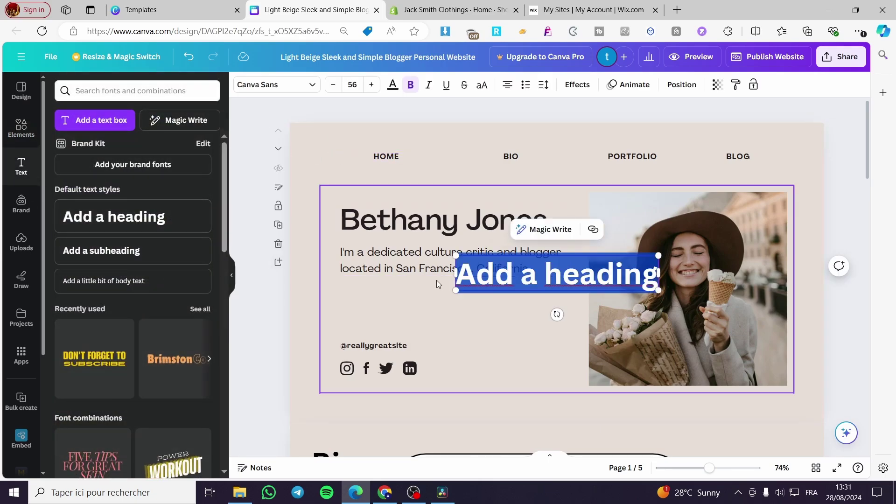
type("Menu")
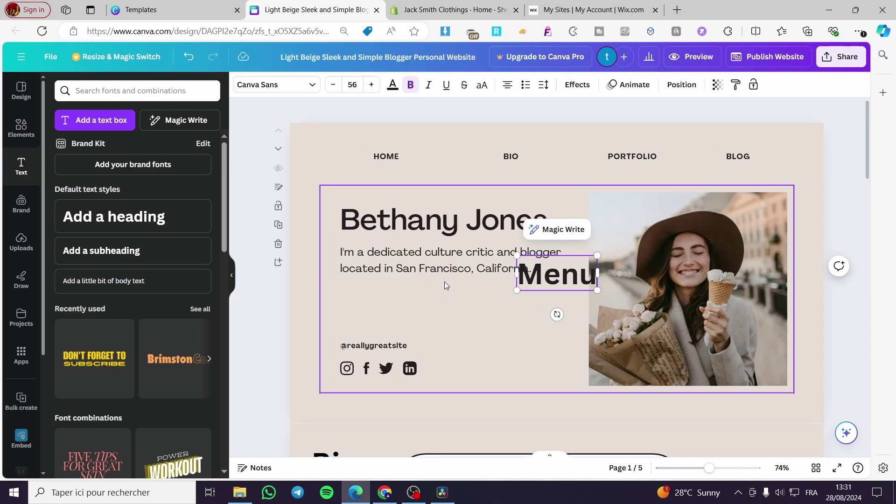
key("Return")
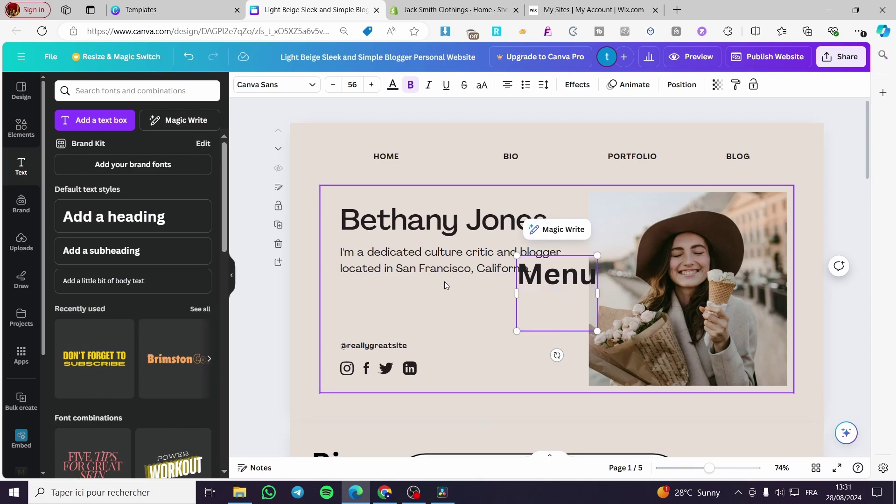
type("-")
key("Return")
type("-")
key("Return")
type("-")
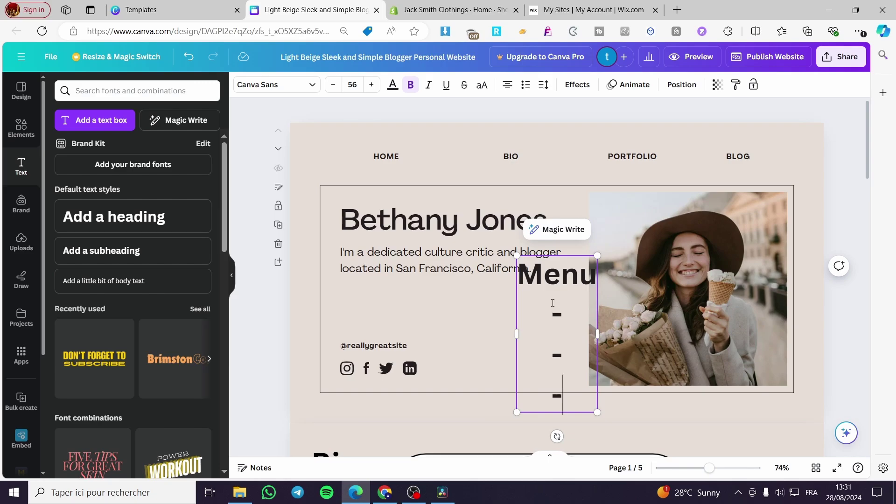
left_click(576, 371)
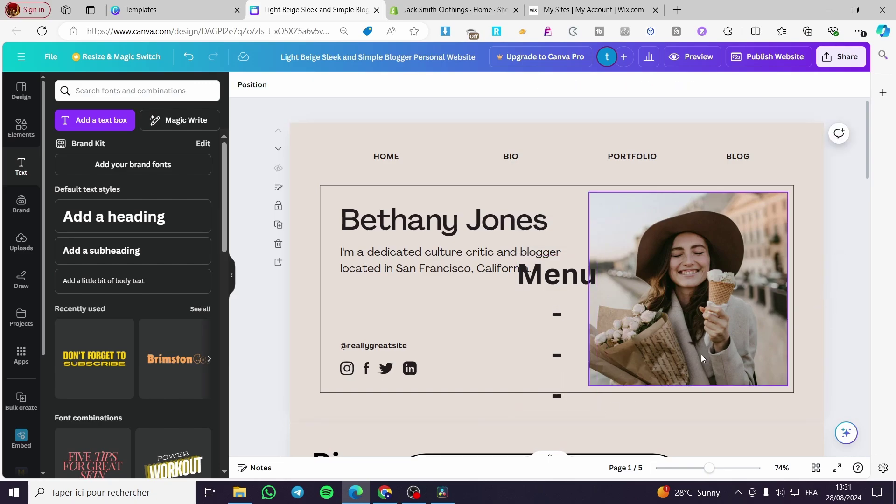
- Shrink the Menu heading to about size 19.5, place it in the page's upper-left corner and delete its three dash lines
left_click_drag(597, 412, 318, 216)
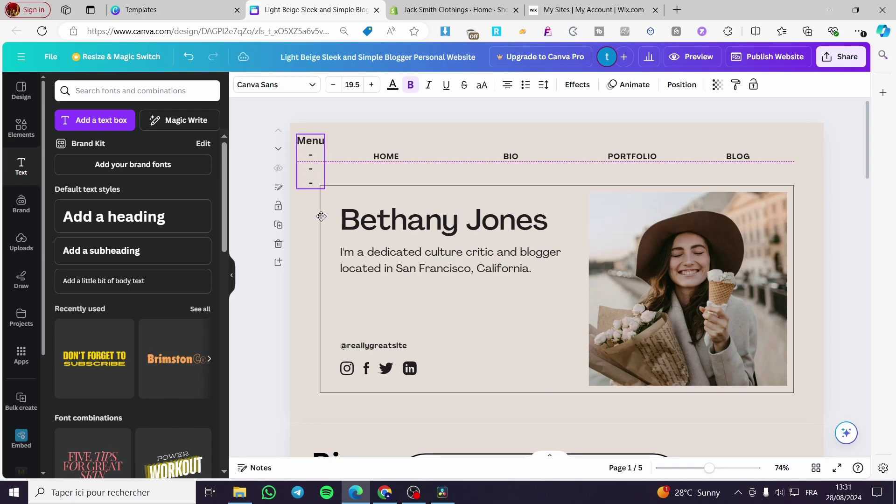
double_click(310, 167)
left_click_drag(310, 154, 317, 166)
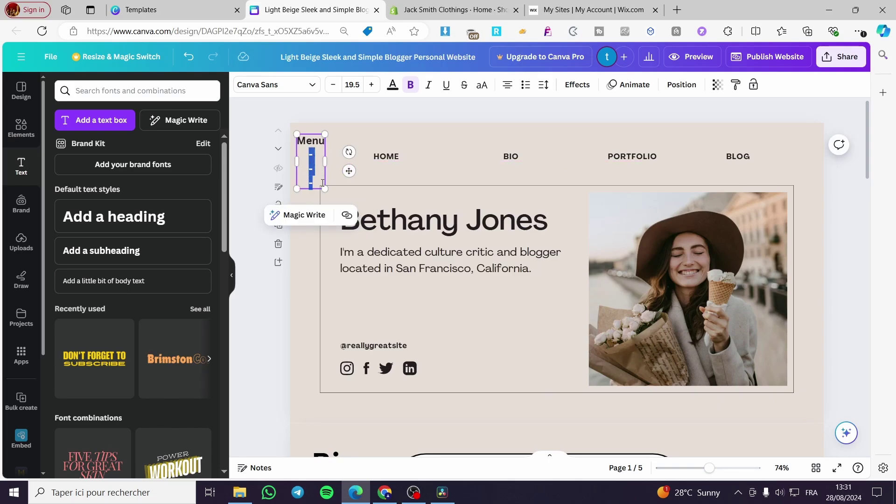
key("BackSpace")
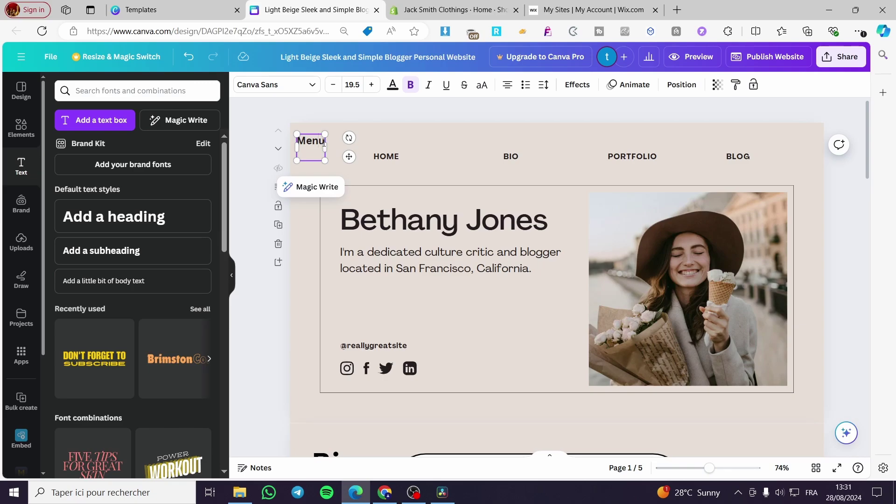
- Set the font of the word "Menu" to Special Elite
left_click_drag(329, 141, 330, 141)
left_click(276, 85)
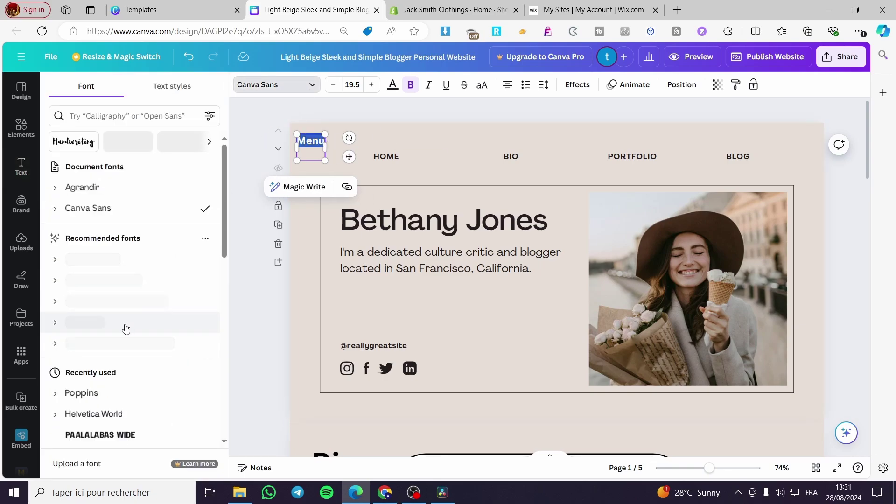
scroll(140, 383, "down", 4)
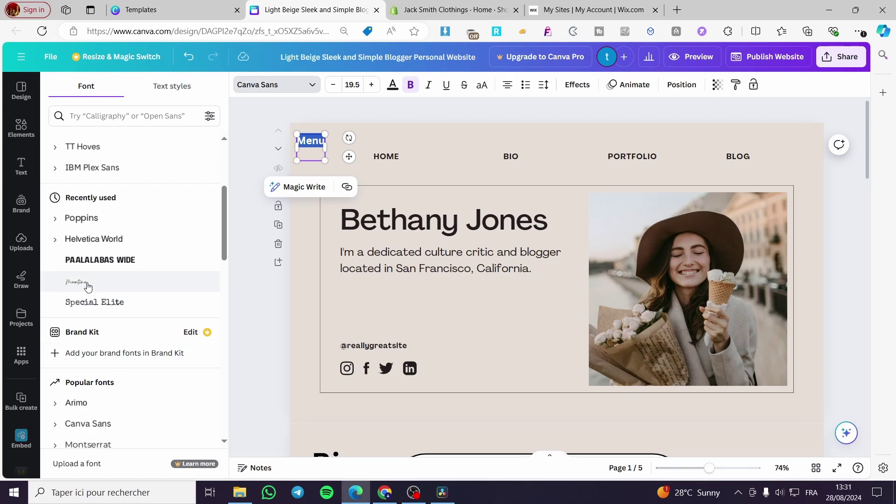
left_click(72, 309)
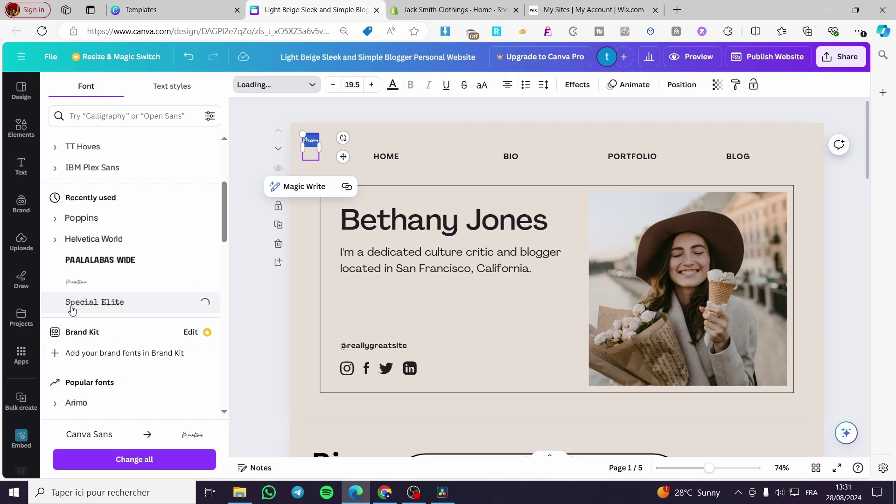
key("Escape")
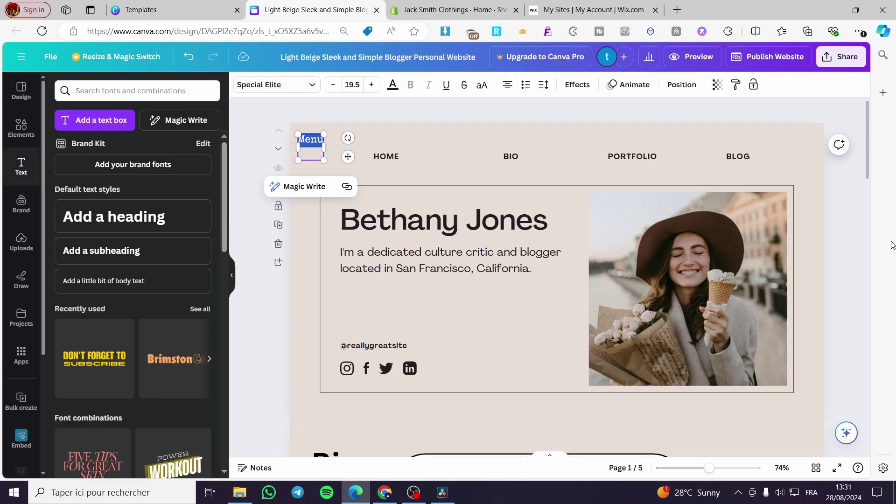
left_click(347, 128)
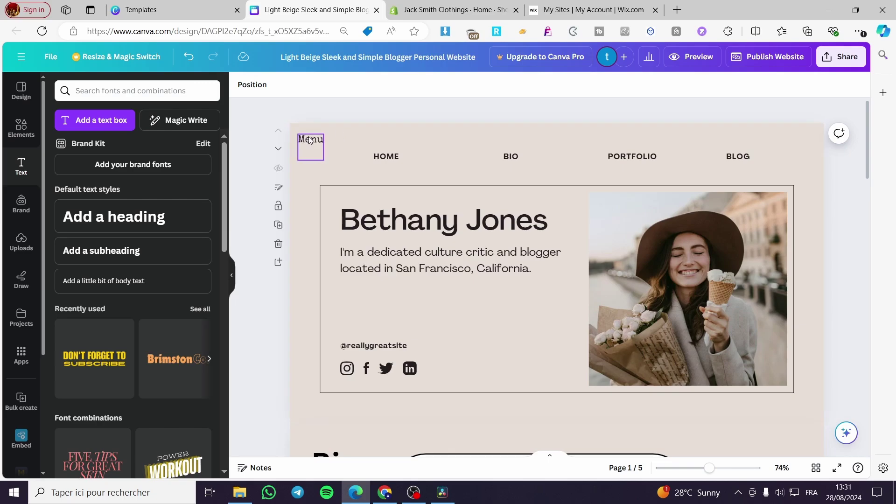
- Shift the Menu text slightly down and link it to the document page "5 - Untitled"
left_click_drag(307, 138, 307, 141)
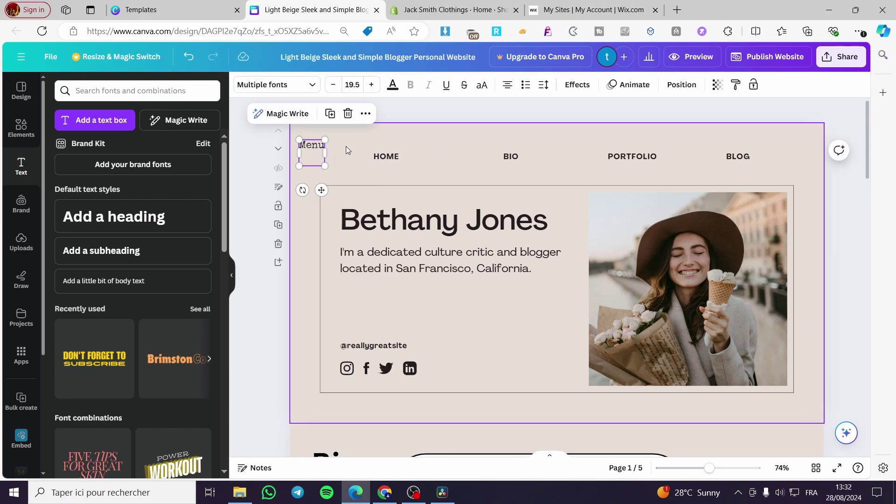
left_click(365, 114)
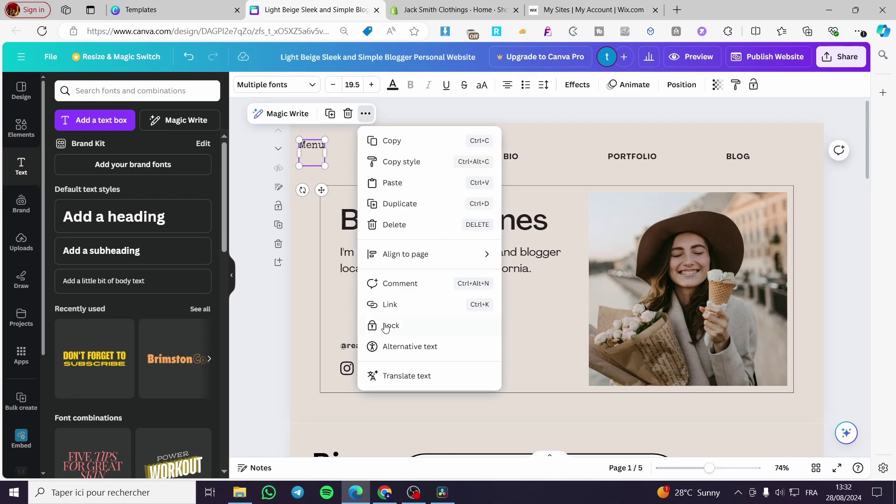
left_click(417, 312)
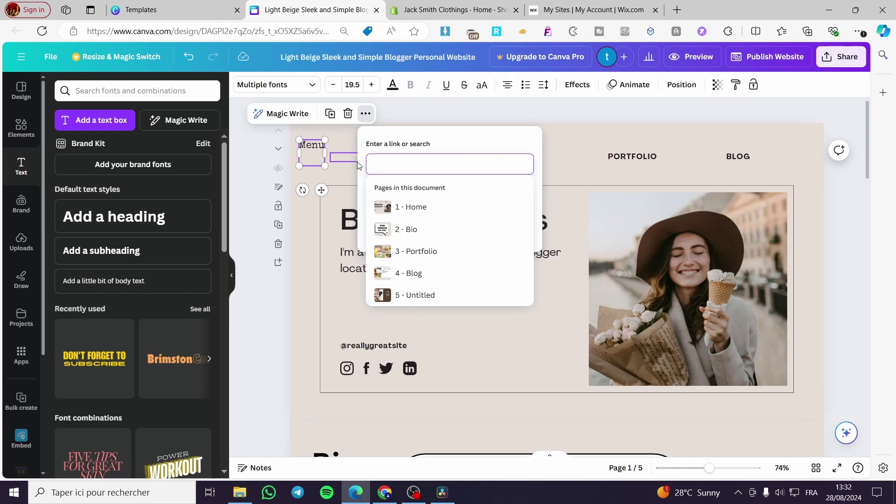
scroll(465, 247, "down", 3)
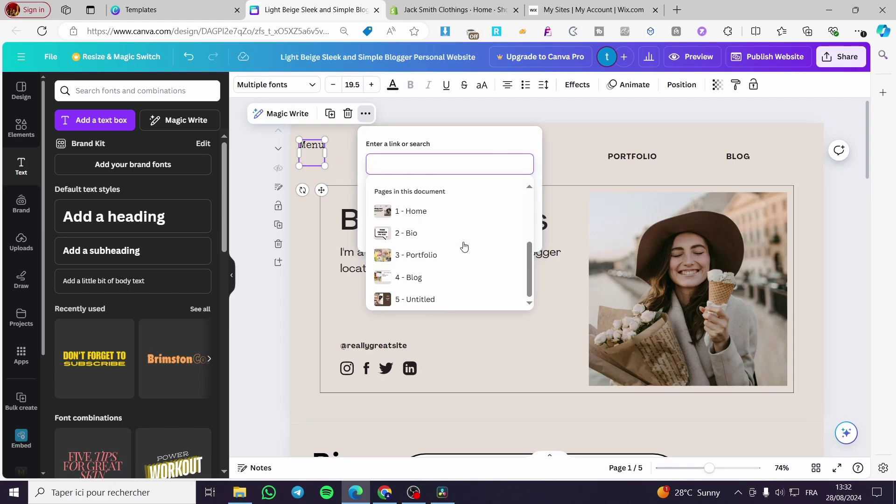
left_click(434, 304)
left_click(449, 225)
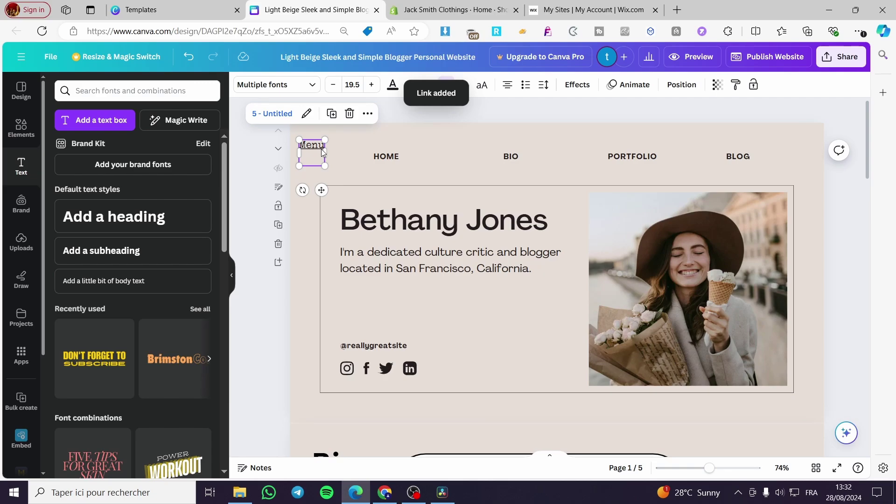
- Link the "Home" entry on the brown menu page to the document page "1 - Home"
scroll(334, 148, "down", 20)
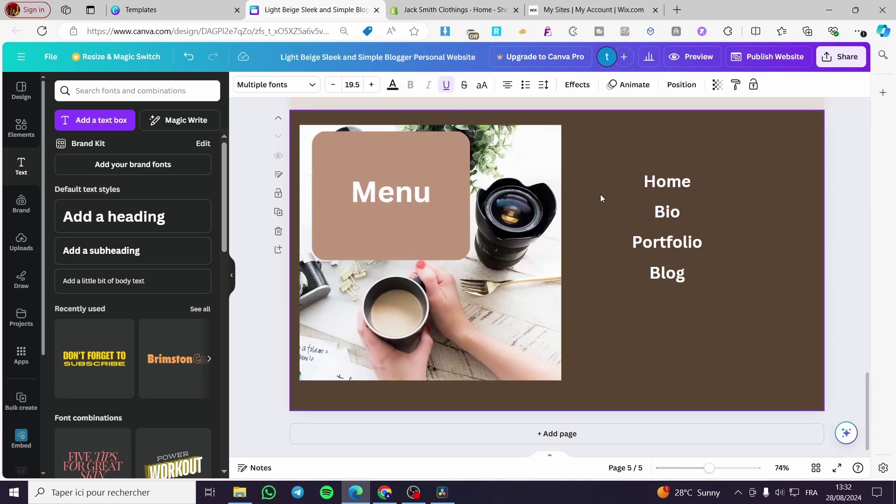
scroll(651, 286, "up", 5)
scroll(651, 285, "down", 5)
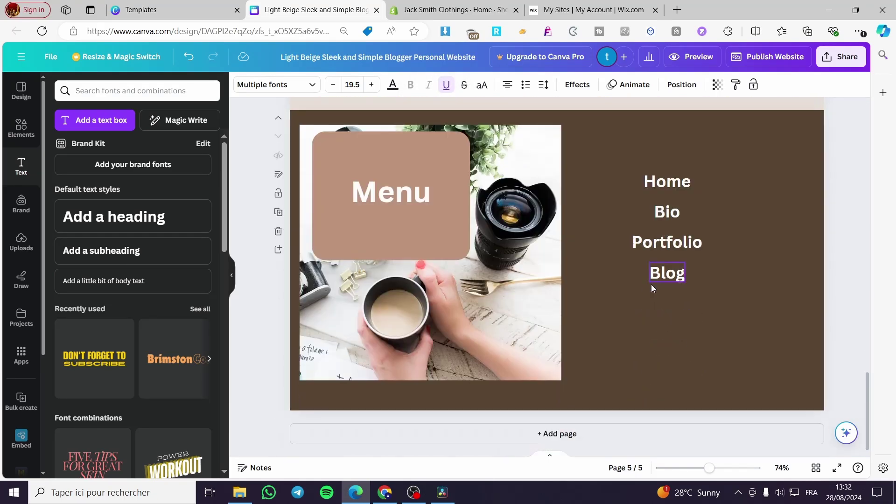
left_click(686, 185)
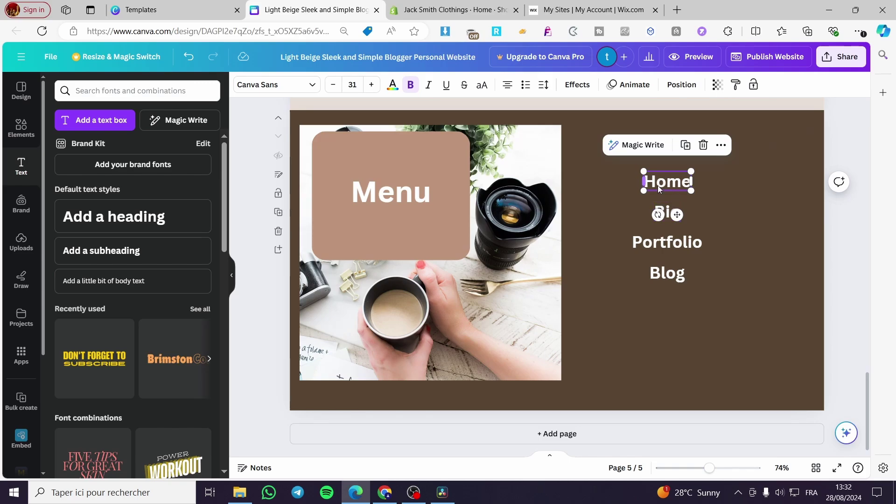
left_click(721, 145)
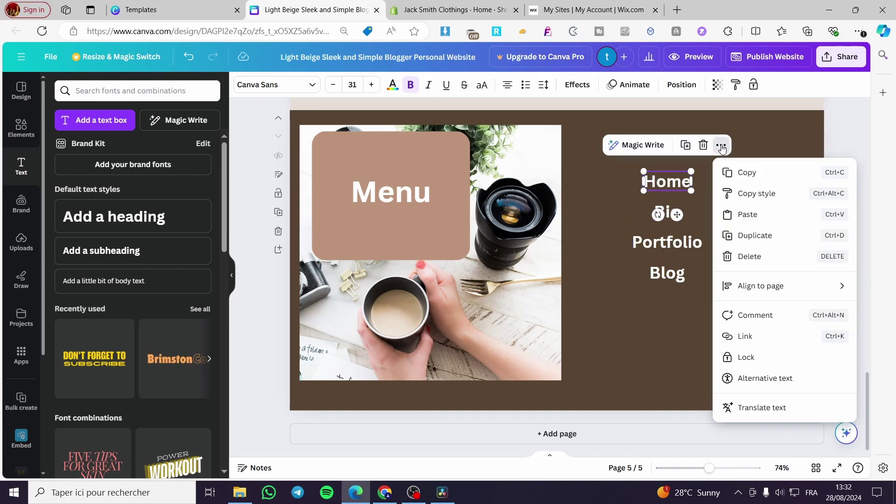
left_click(762, 336)
scroll(771, 291, "down", 3)
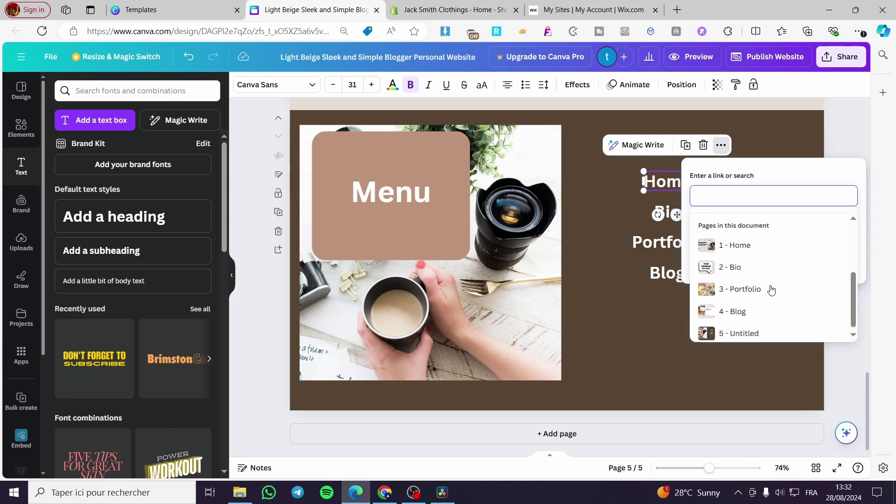
left_click(735, 245)
left_click(801, 262)
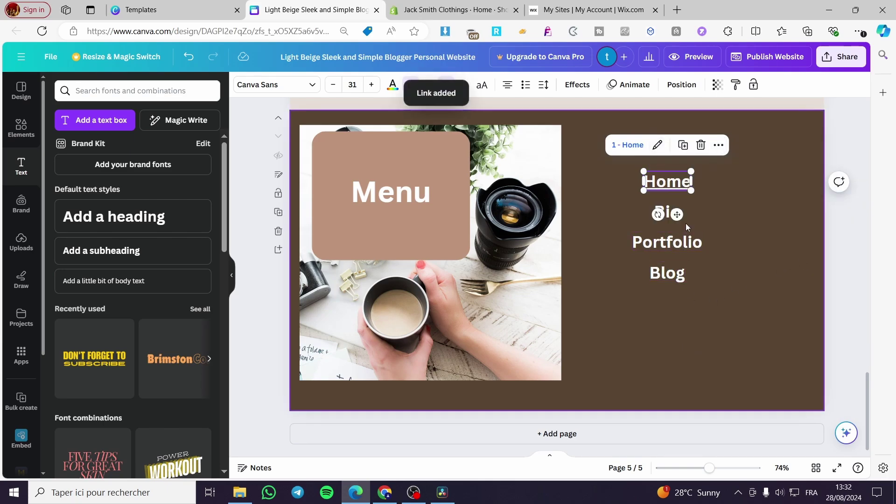
- Link the "Bio" entry on the menu page to the document page "2 - Bio"
left_click(676, 211)
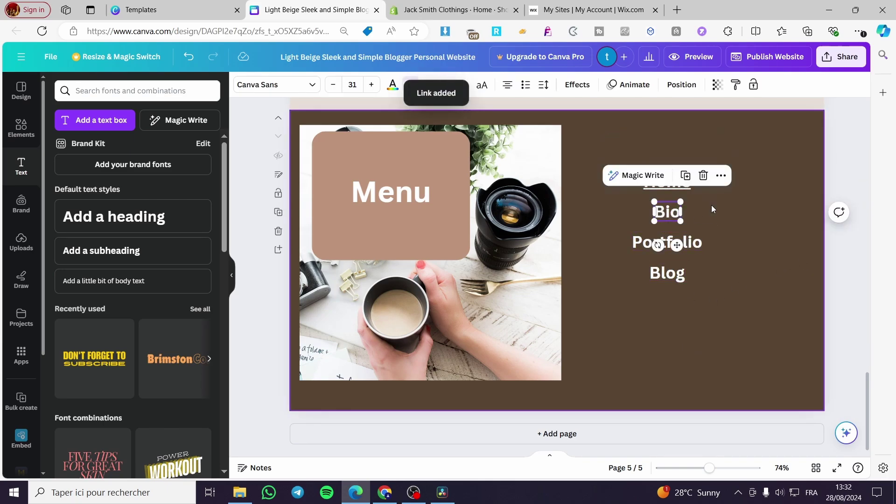
left_click(720, 176)
left_click(767, 376)
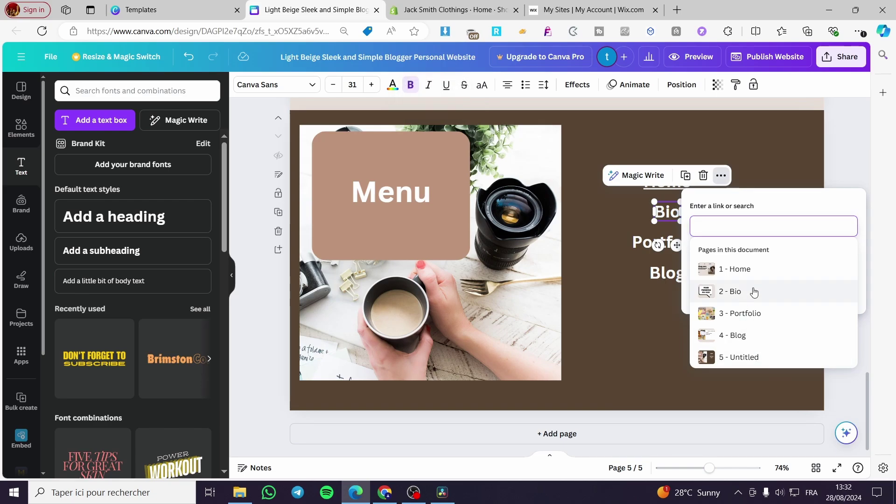
scroll(759, 322, "down", 2)
left_click(760, 301)
left_click(799, 286)
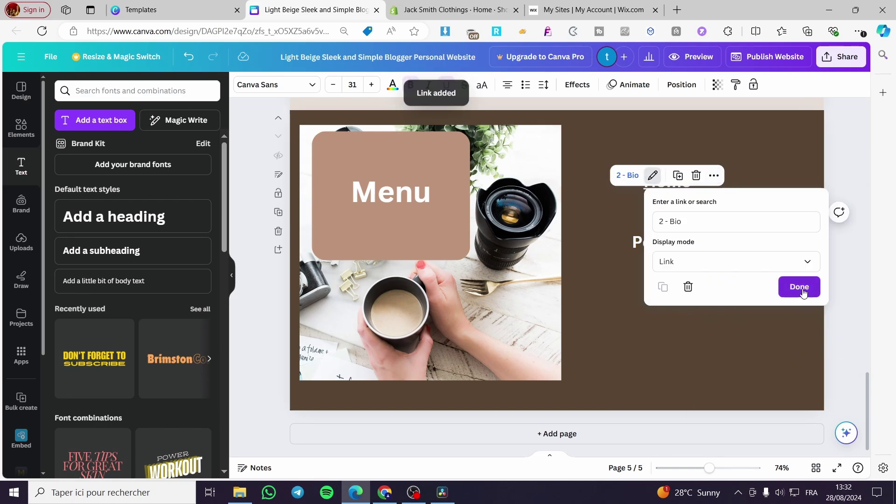
- Link the "Portfolio" entry on the menu page to the document page "3 - Portfolio"
left_click(695, 250)
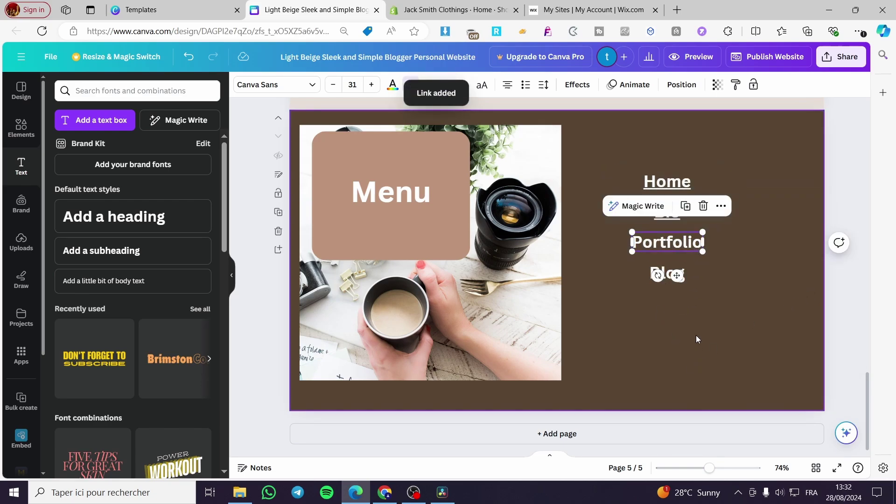
left_click(721, 206)
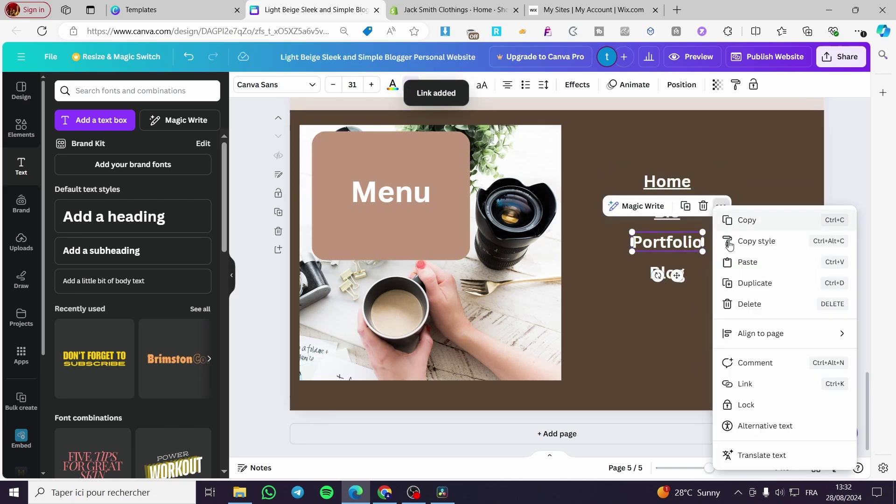
left_click(746, 384)
scroll(753, 364, "up", 3)
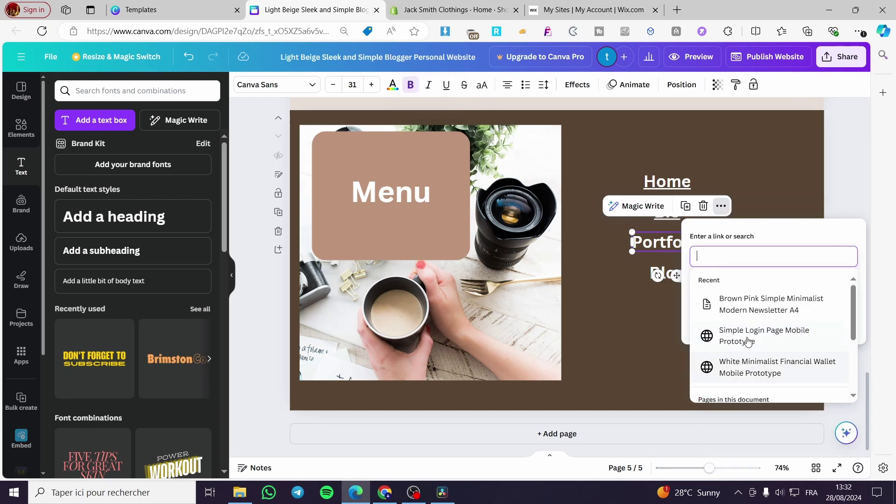
scroll(747, 342, "down", 5)
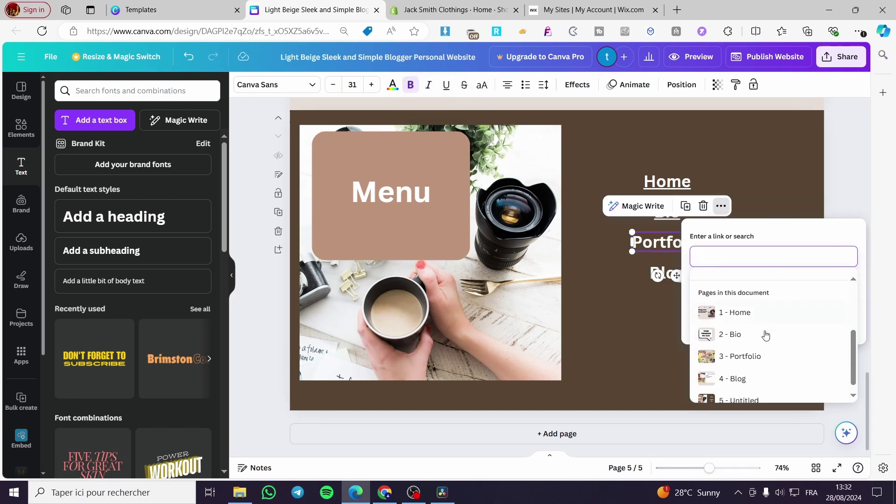
left_click(782, 355)
left_click(809, 317)
left_click(726, 290)
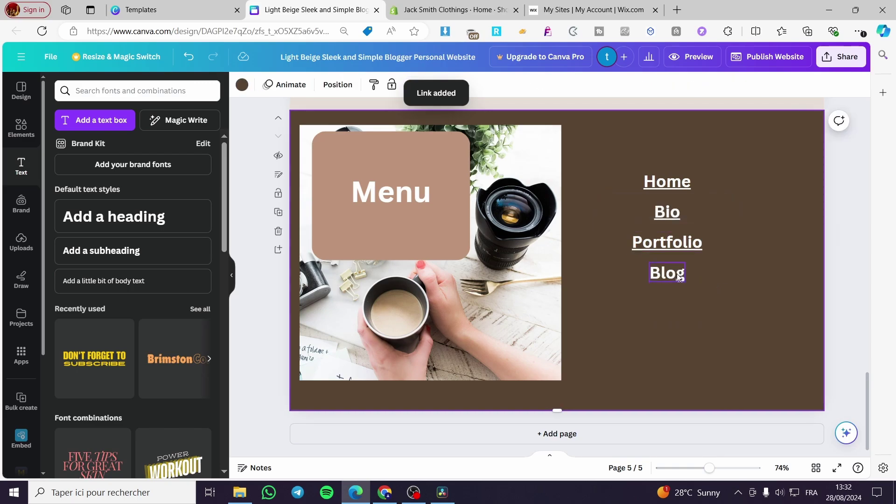
- Link the "Blog" entry on the menu page to the document page "4 - Blog"
left_click(667, 273)
left_click(720, 236)
left_click(769, 383)
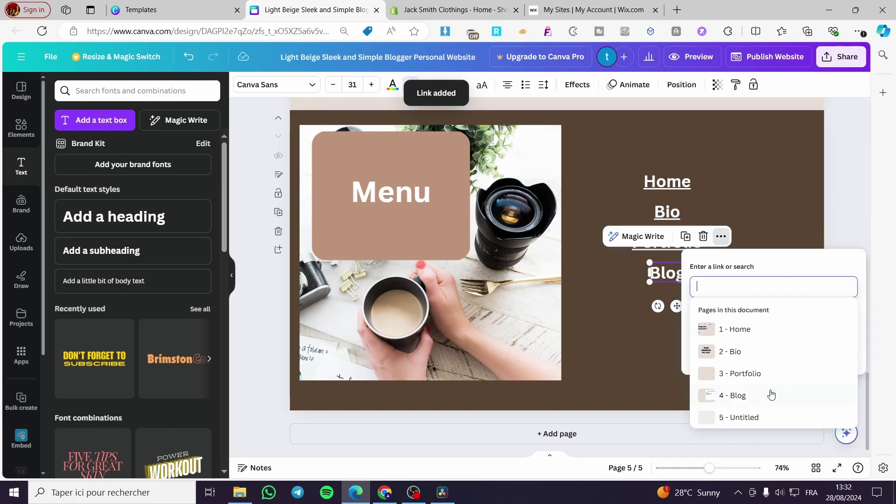
left_click(764, 398)
left_click(735, 286)
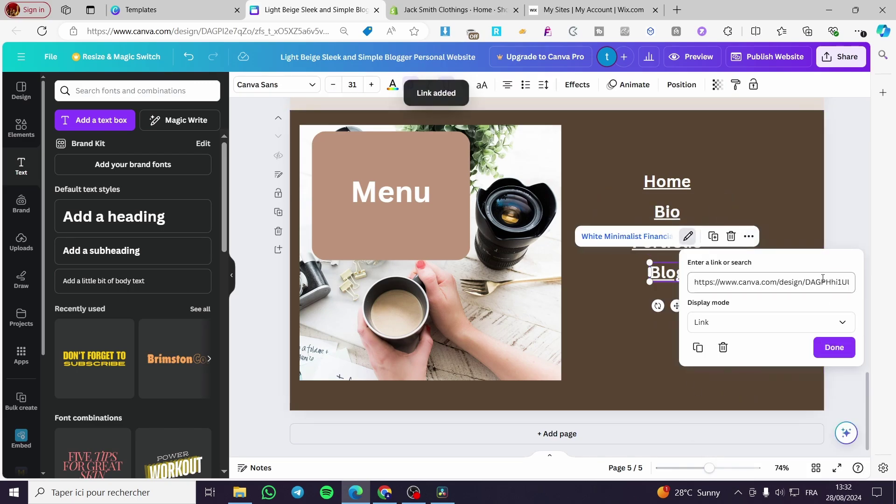
key("ctrl+a")
key("BackSpace")
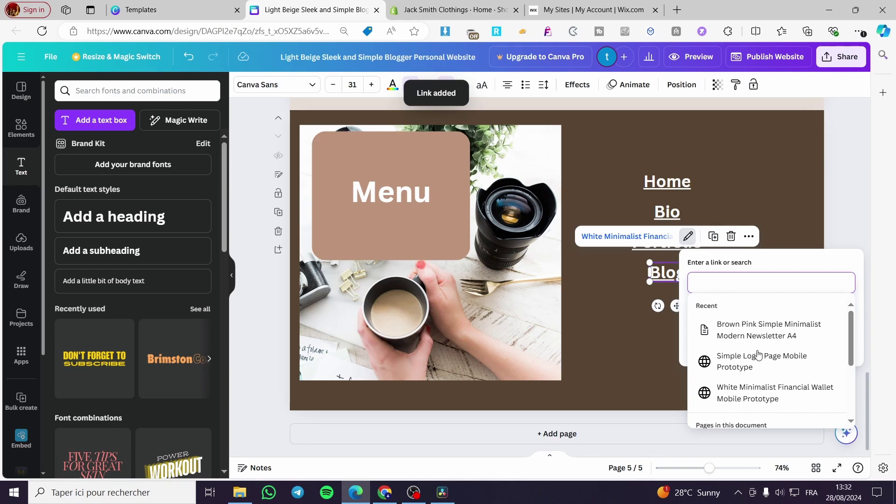
scroll(758, 354, "down", 3)
left_click(771, 397)
left_click(768, 346)
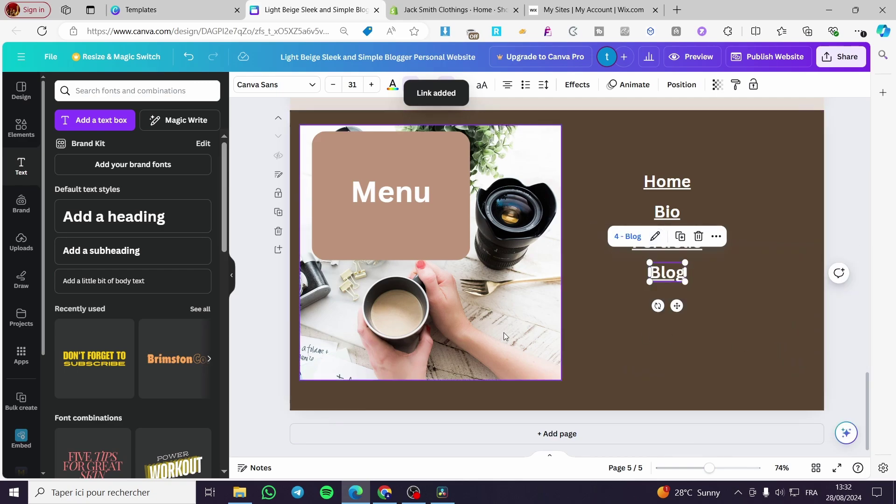
left_click(726, 340)
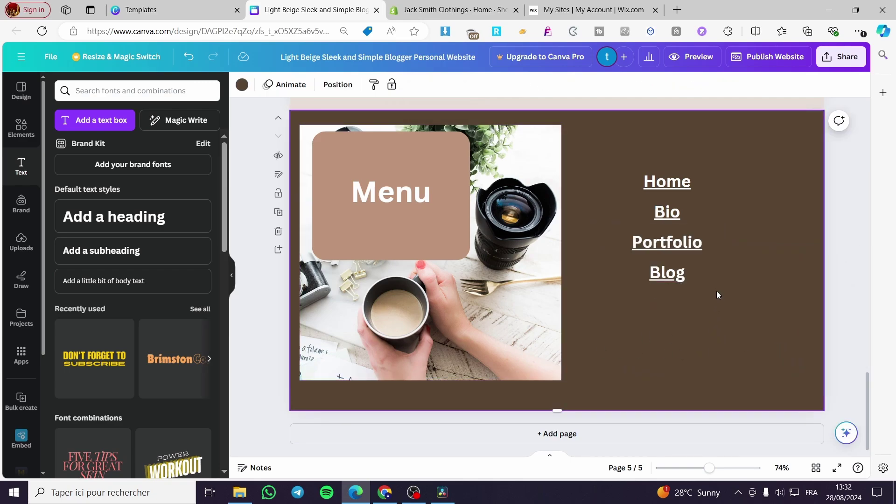
- Remove the underline from the Home, Bio, Portfolio and Blog entries on the menu page
left_click(639, 203)
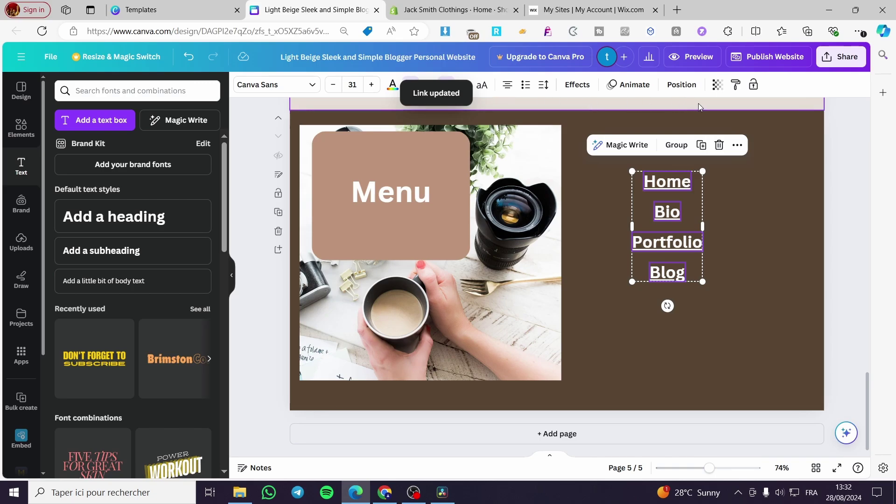
left_click(737, 145)
left_click(737, 145)
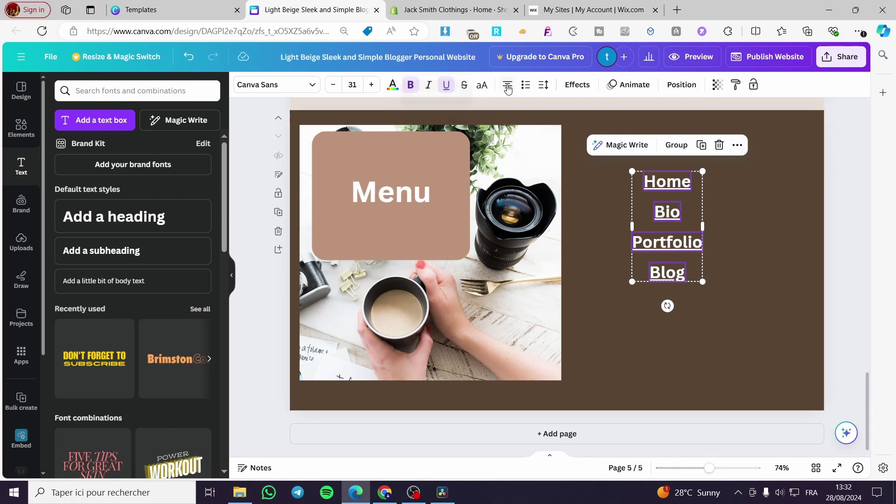
left_click(446, 85)
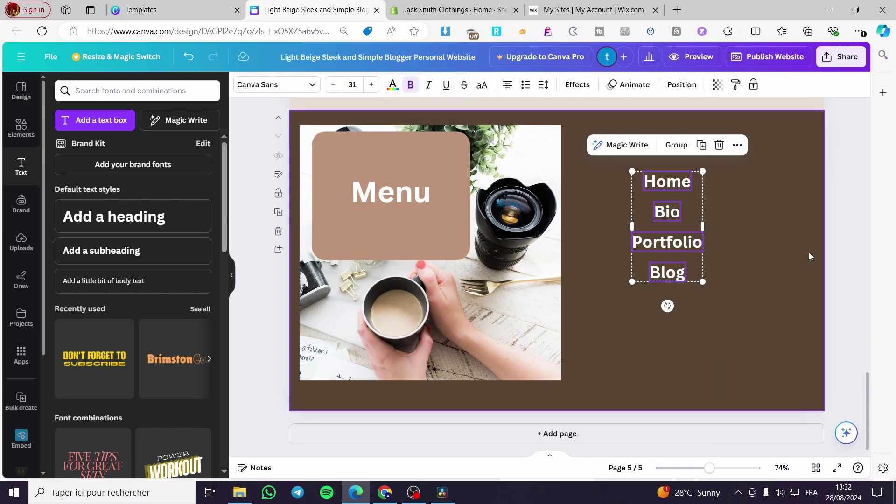
left_click(860, 245)
left_click(680, 186)
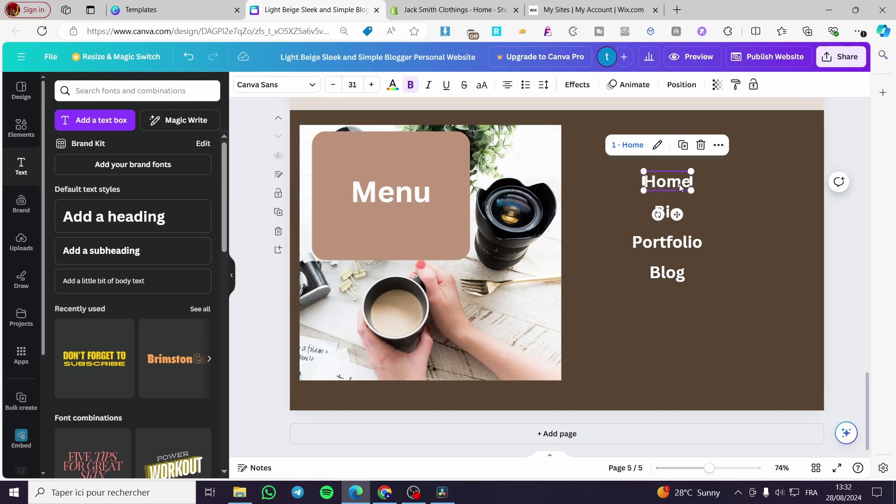
- Left-align the text of the four menu entries and line them up in a column close to the photo's right edge
left_click_drag(723, 306, 674, 204)
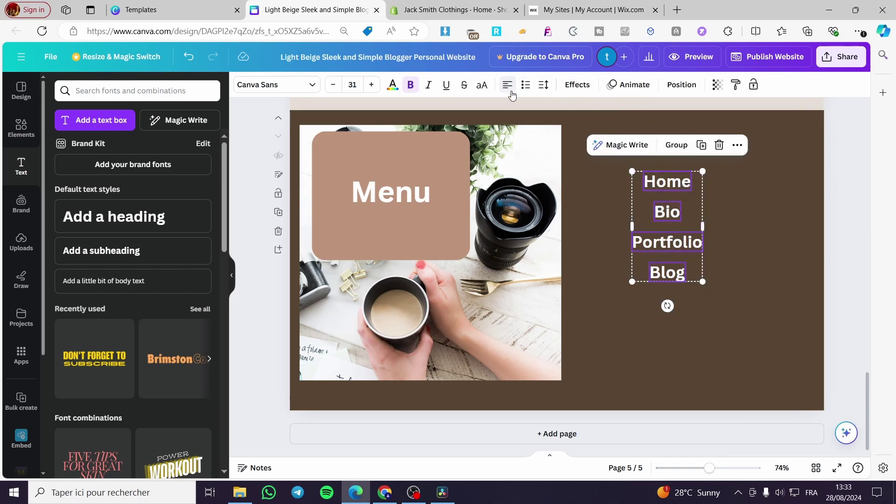
left_click(746, 250)
left_click_drag(672, 182, 617, 174)
left_click_drag(663, 210, 598, 208)
left_click_drag(684, 248, 641, 237)
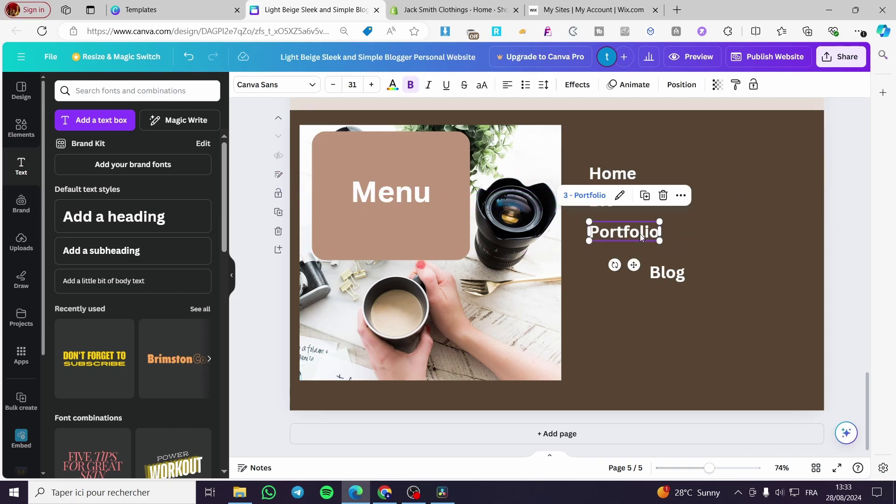
left_click_drag(662, 272, 604, 262)
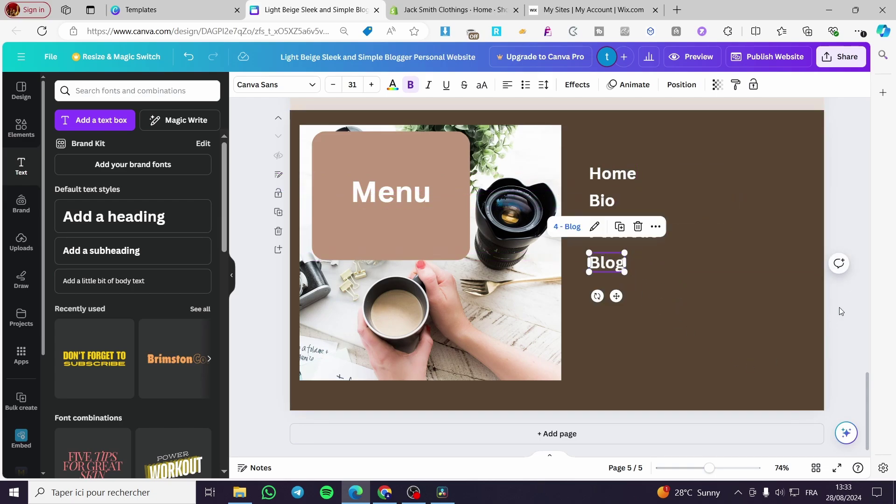
left_click(745, 328)
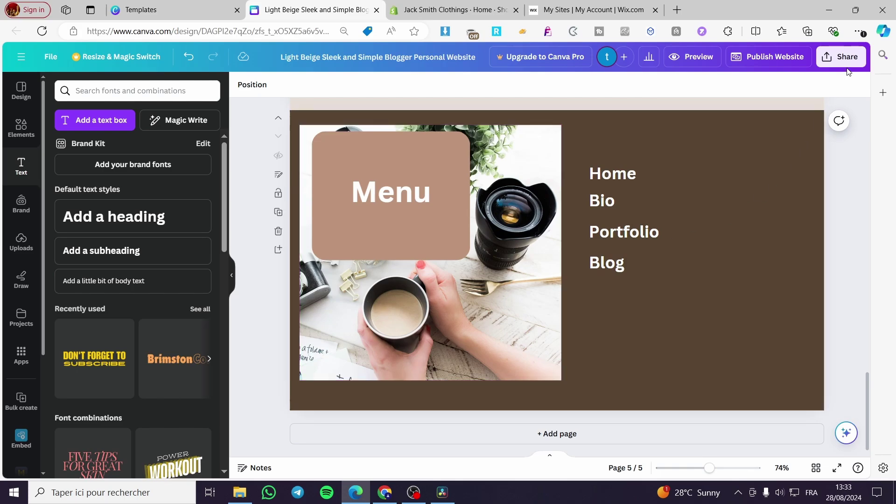
- Check the website publishing options, and test the menu page's Home and Bio links in the desktop preview
left_click(780, 56)
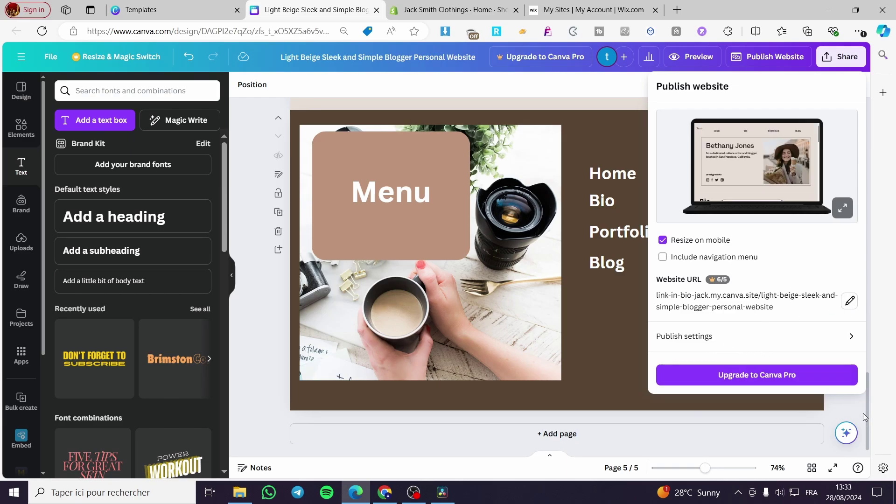
left_click(617, 101)
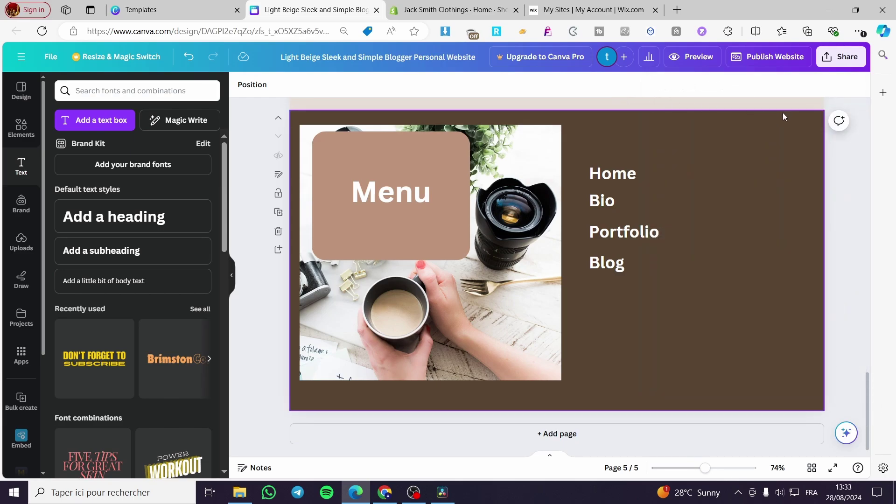
left_click(698, 58)
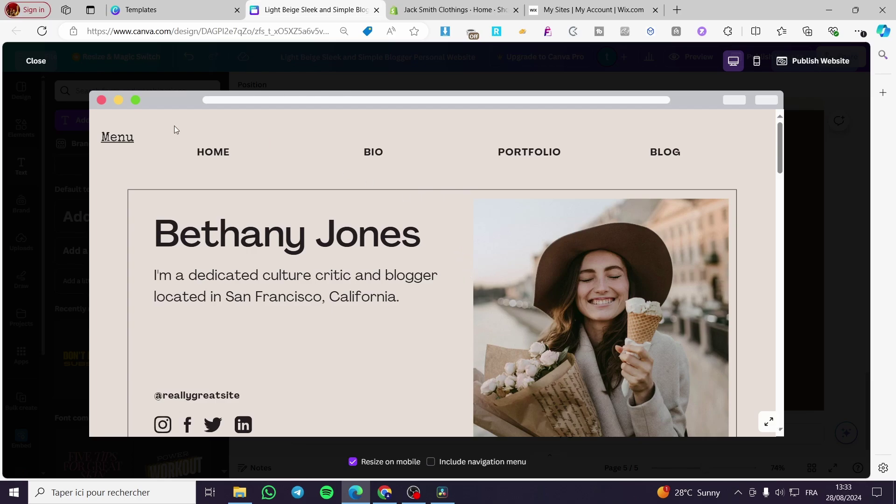
left_click(125, 141)
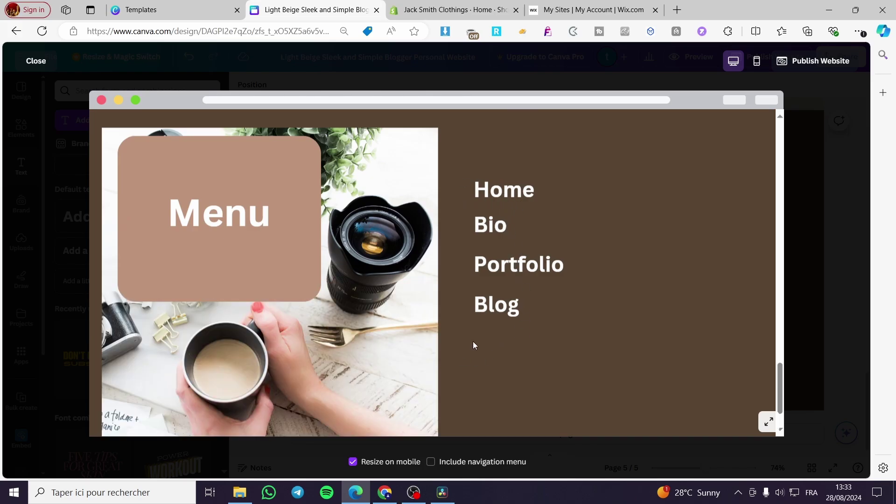
left_click(495, 198)
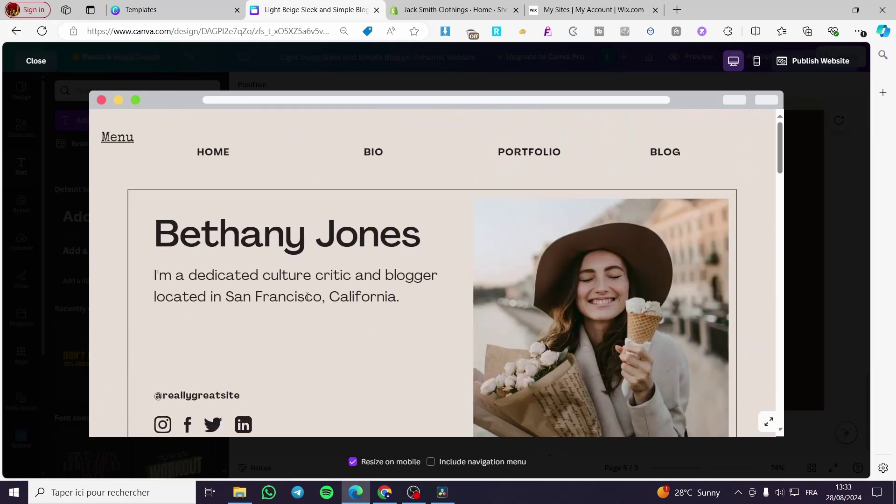
left_click(119, 137)
left_click(489, 229)
- Test the menu page's Portfolio and Blog links in the desktop preview, returning to the menu through the Menu link
left_click(120, 141)
left_click(525, 263)
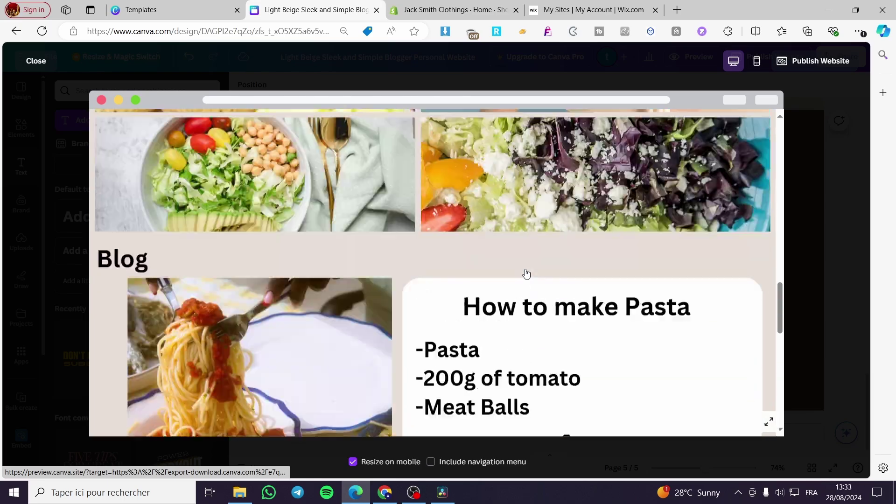
scroll(634, 304, "down", 3)
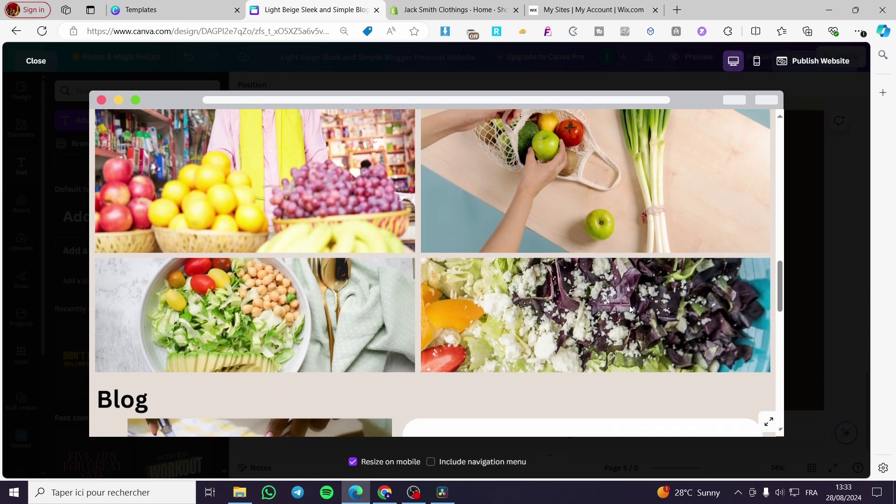
scroll(629, 305, "up", 10)
scroll(122, 152, "down", 4)
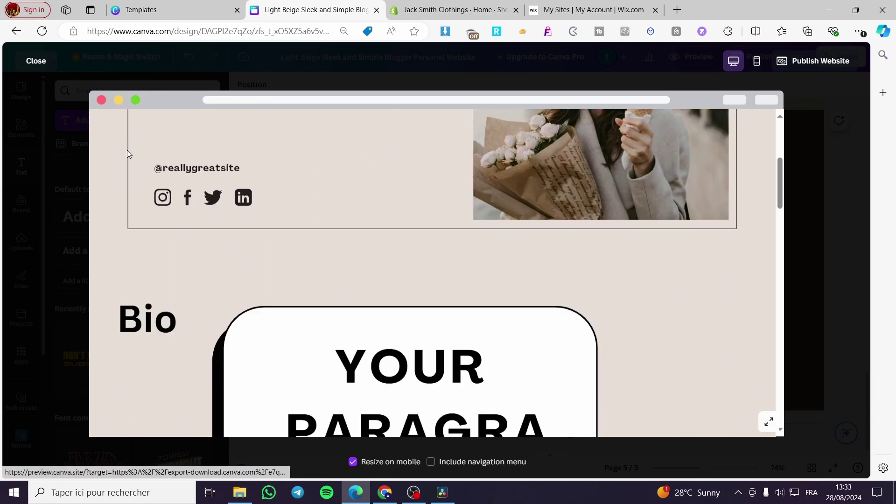
left_click(127, 150)
left_click(513, 307)
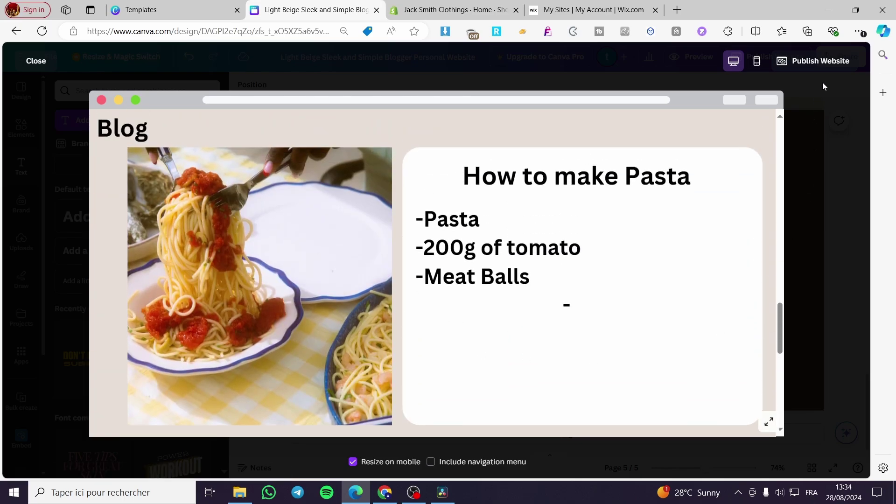
- Test the Menu link and the menu page's Home link in the mobile preview, and return to the editor
left_click(757, 61)
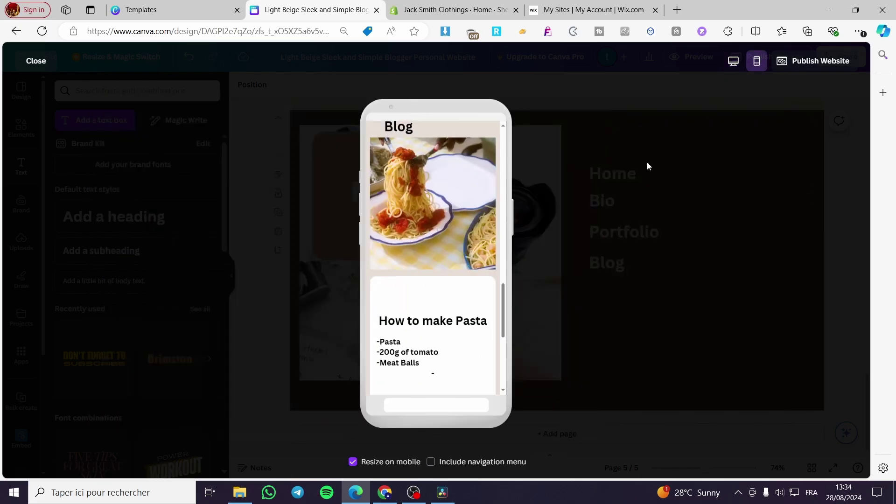
scroll(460, 261, "up", 10)
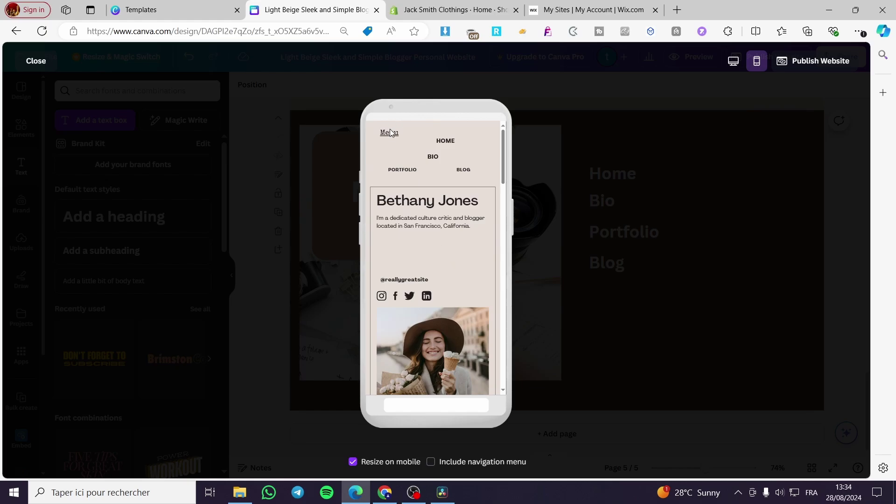
left_click(390, 133)
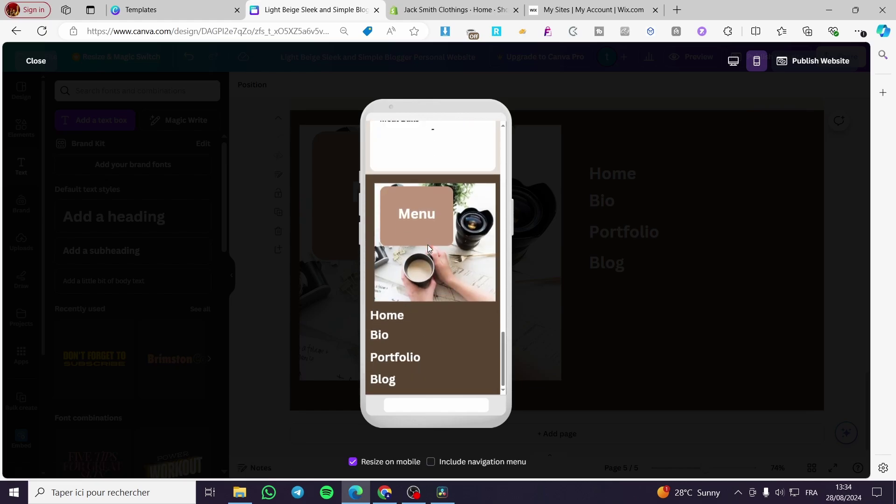
left_click(404, 315)
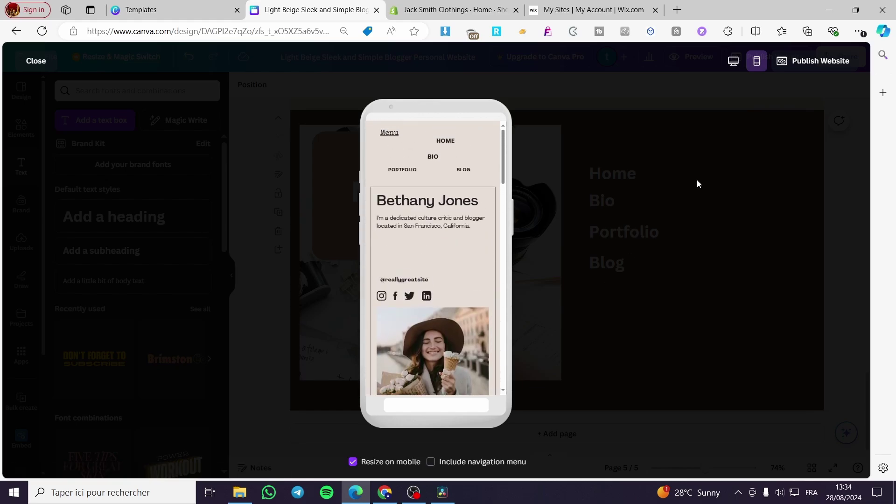
left_click(40, 64)
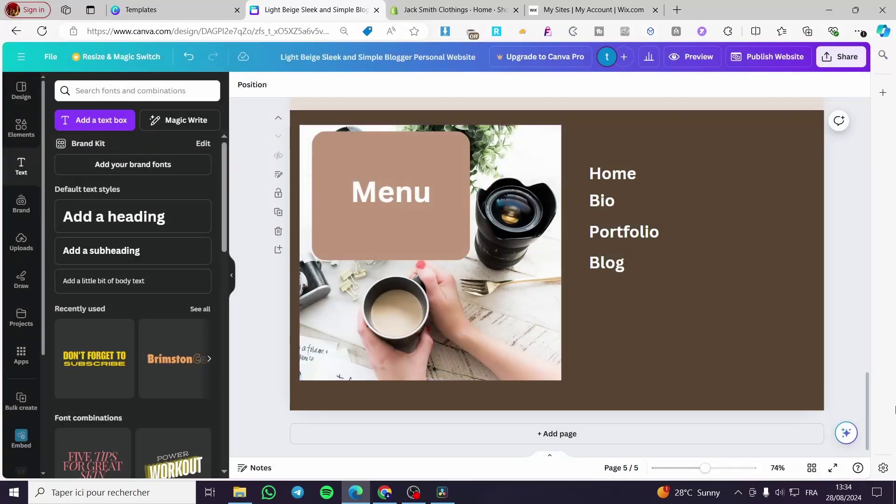